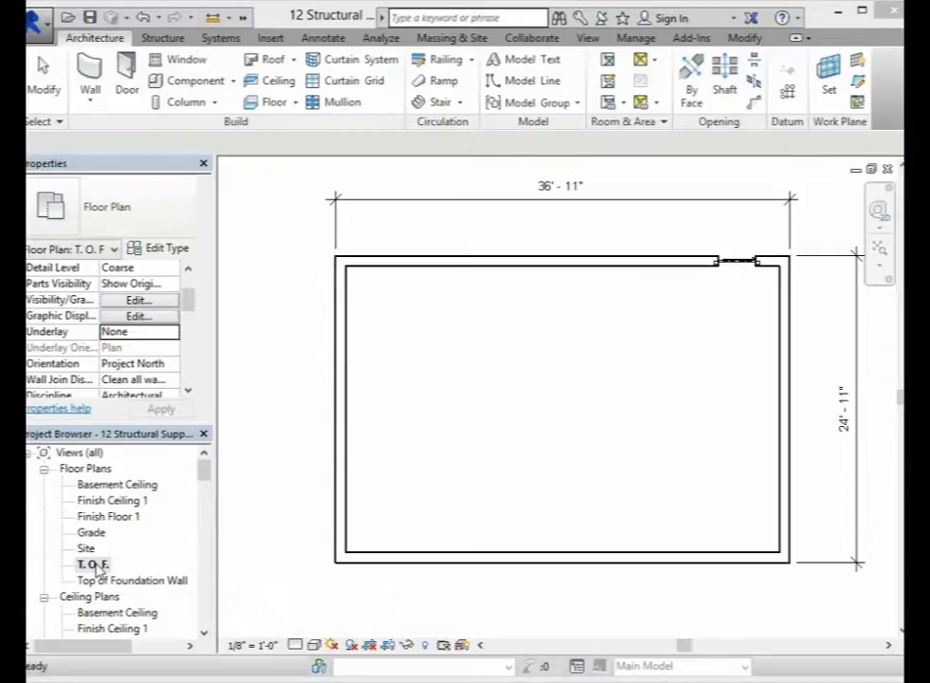
Step: Open the T. O. F. floor plan view
click(80, 471)
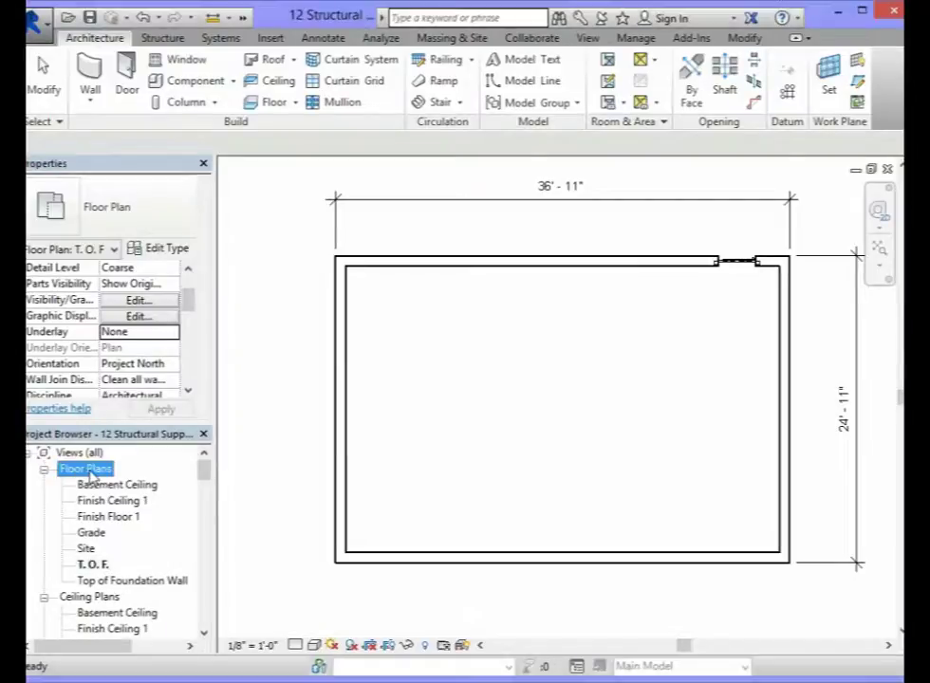
double_click(93, 569)
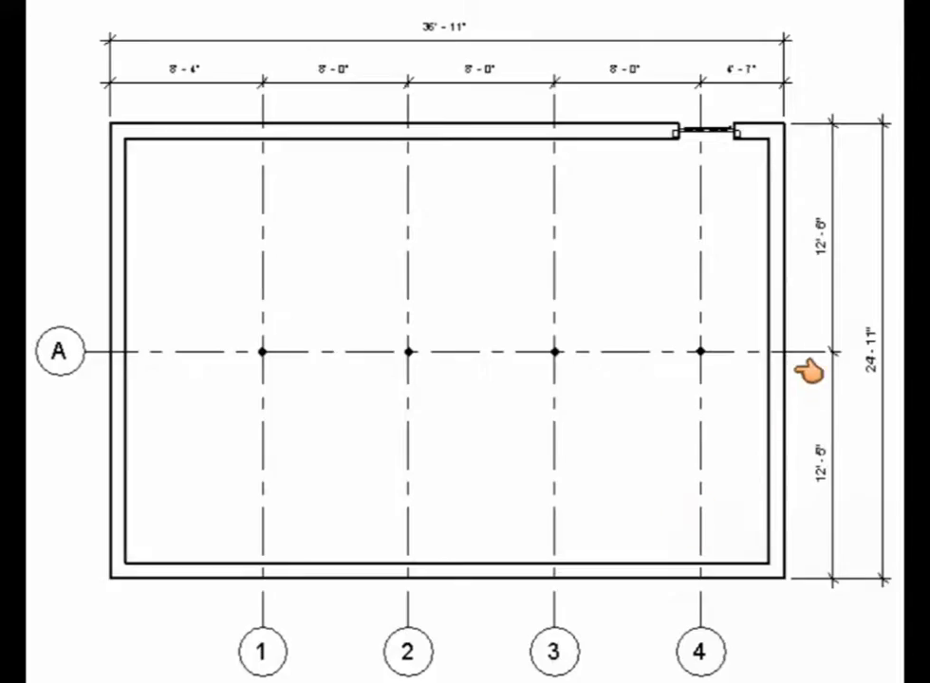
click(826, 355)
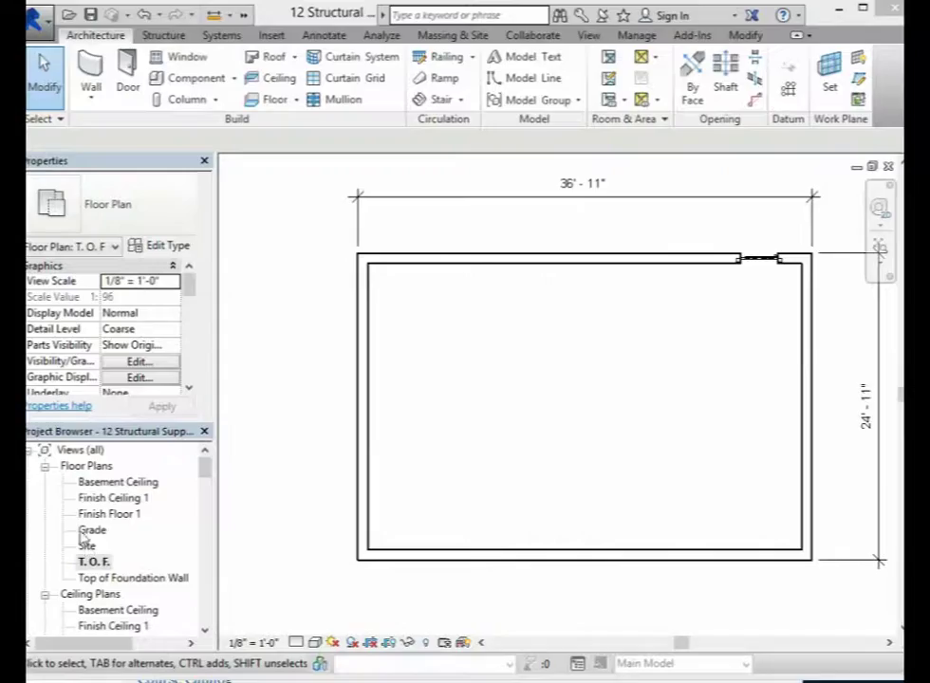
click(87, 468)
click(95, 562)
click(88, 467)
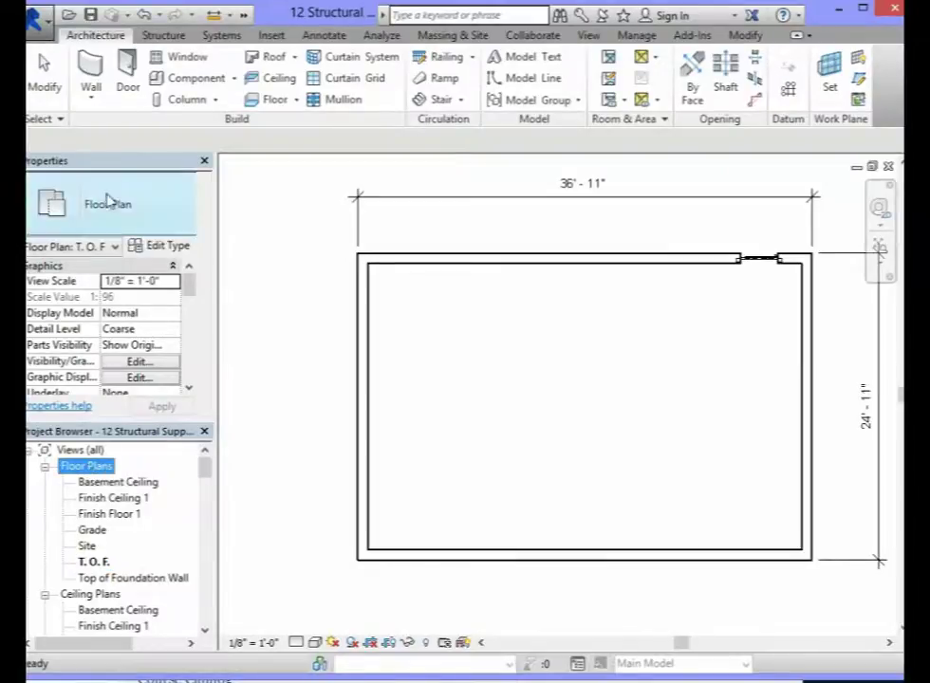
Step: Draw a horizontal grid line across the whole plan, about 13' 9" above the lower wall's outer face, and name it A
click(107, 38)
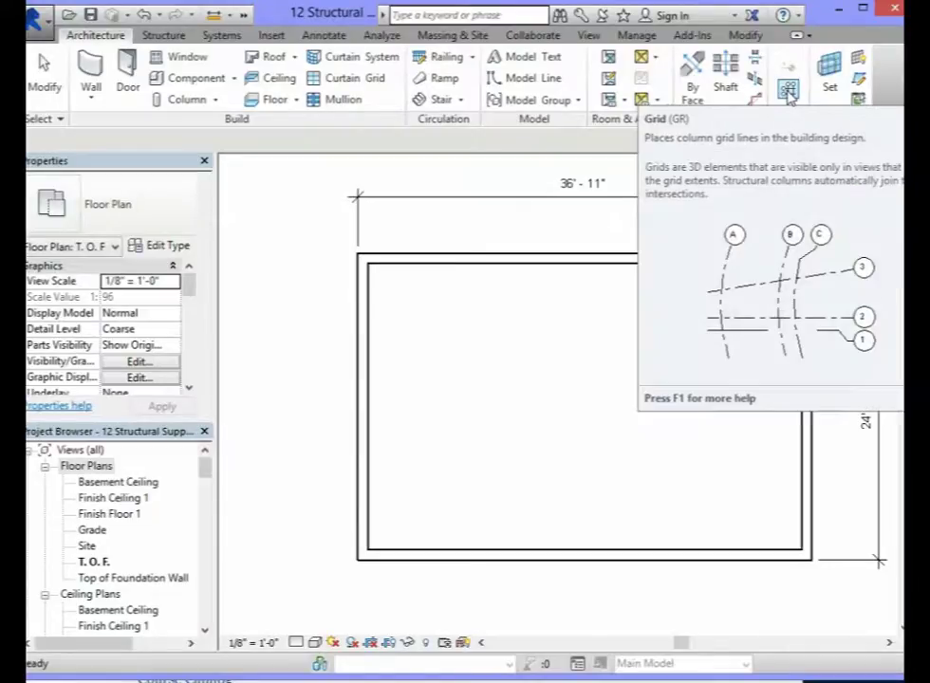
click(789, 92)
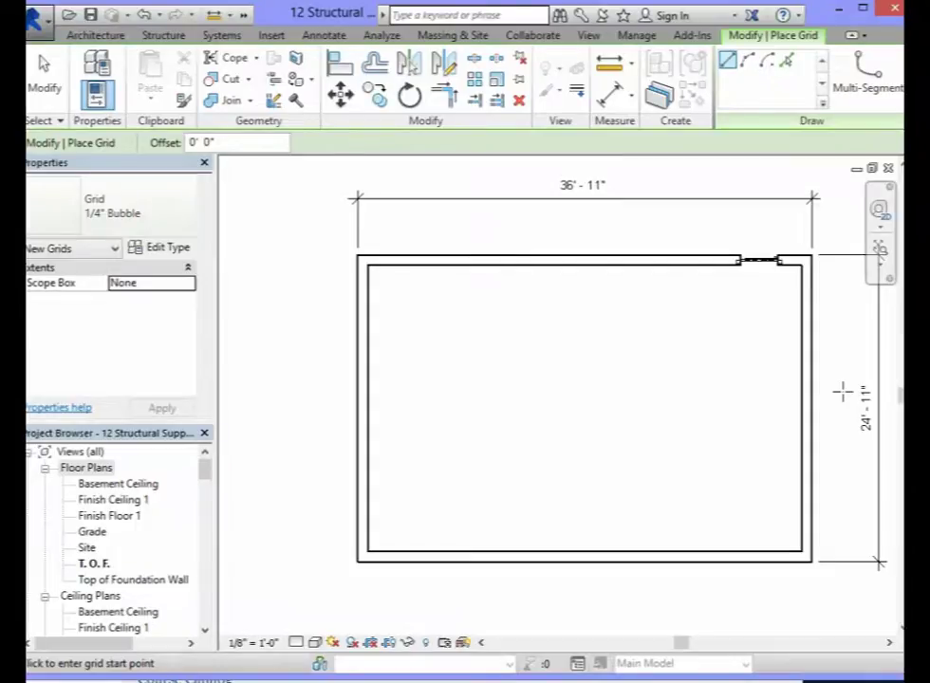
click(842, 392)
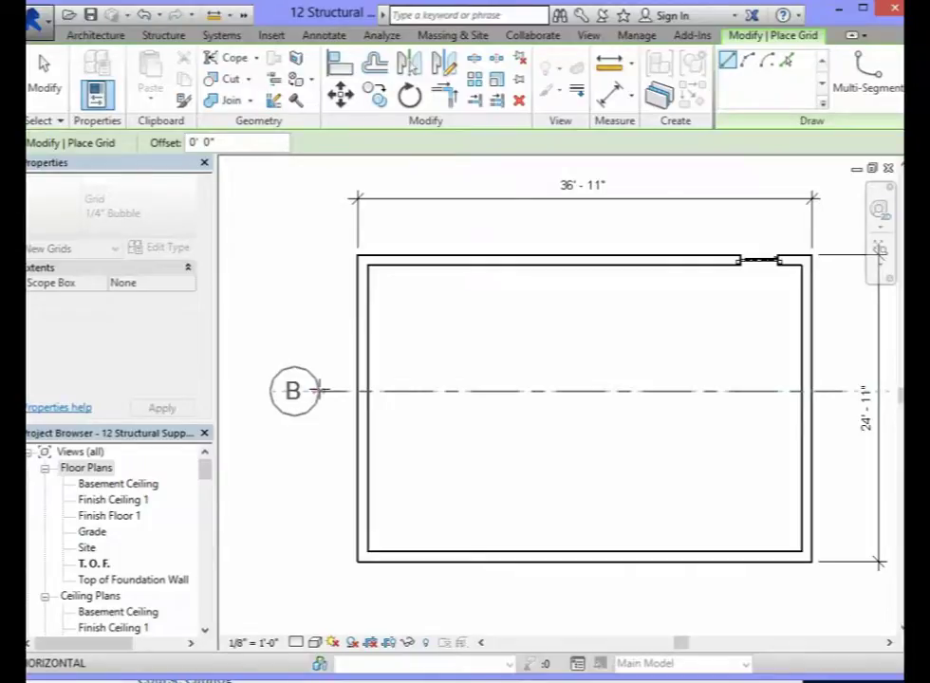
click(319, 390)
click(292, 390)
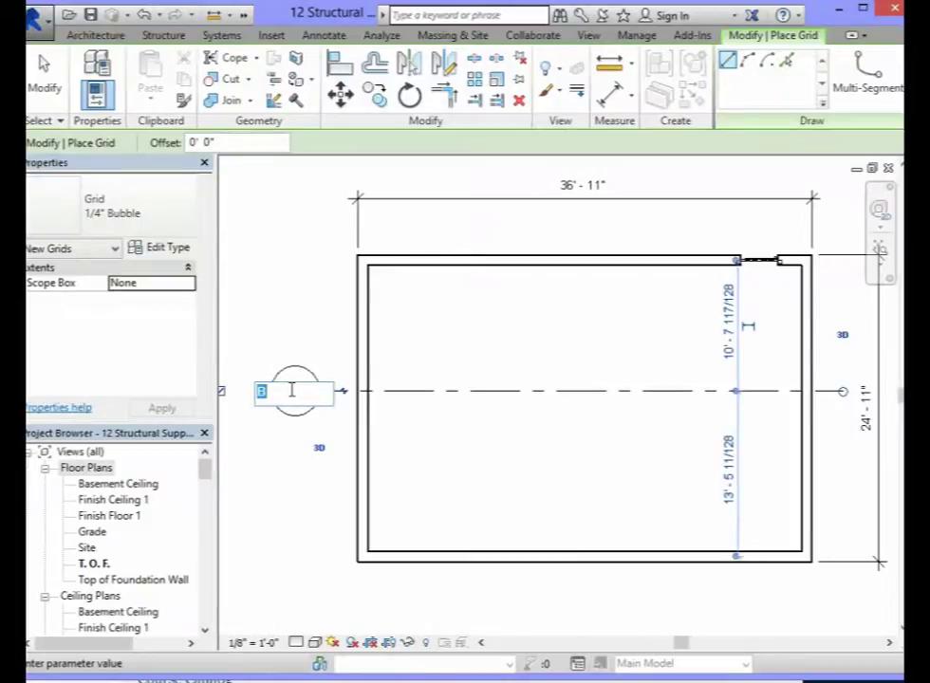
text(A)
key(Return)
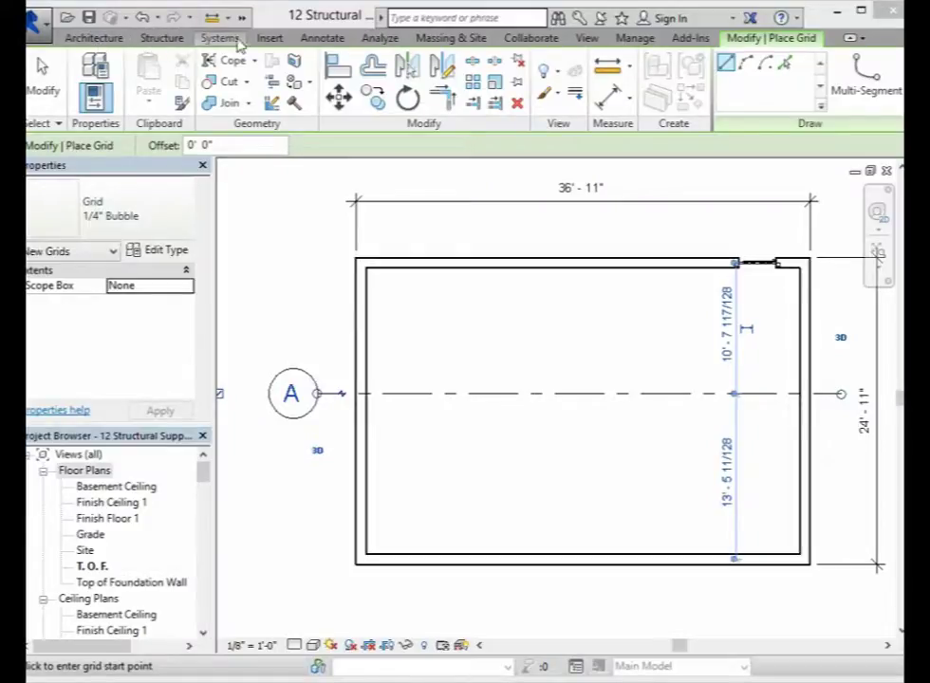
Step: Add an aligned dimension from the lower wall's outer face to grid A, with wall references set to Faces of core
click(319, 40)
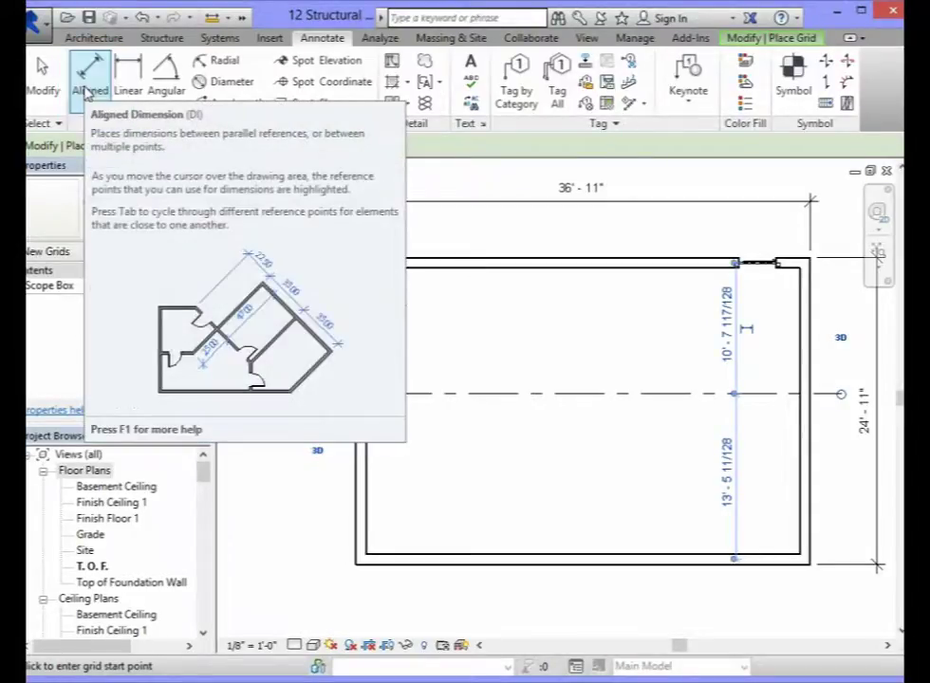
click(87, 92)
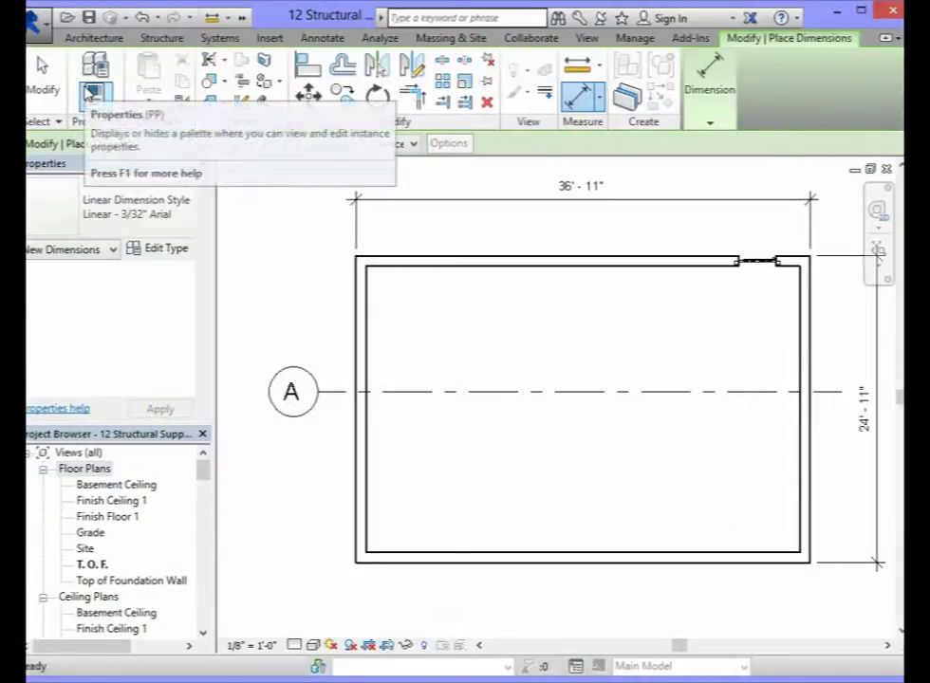
click(228, 143)
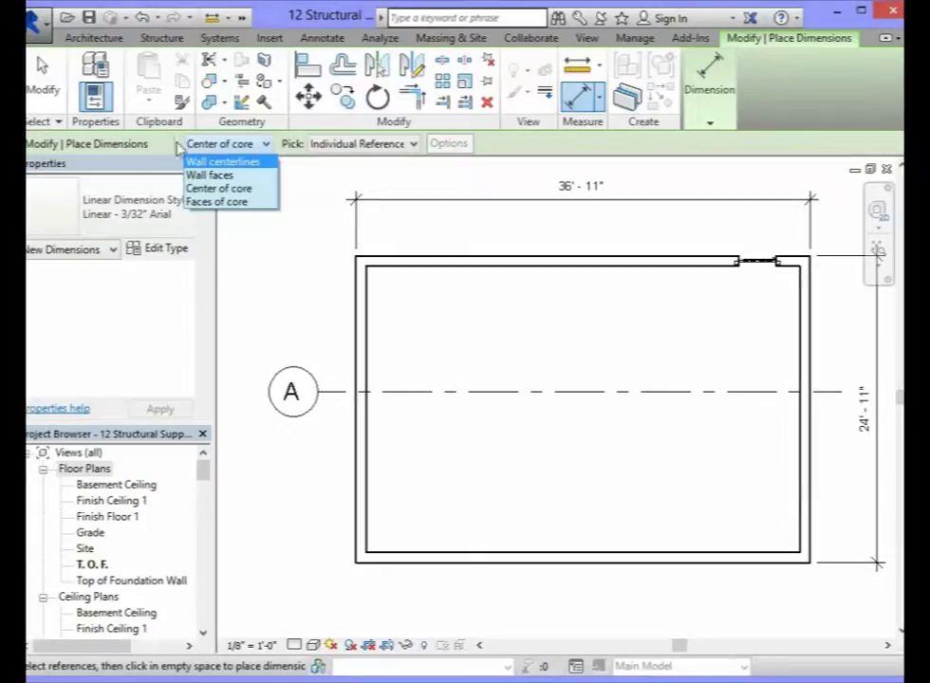
click(258, 145)
click(257, 145)
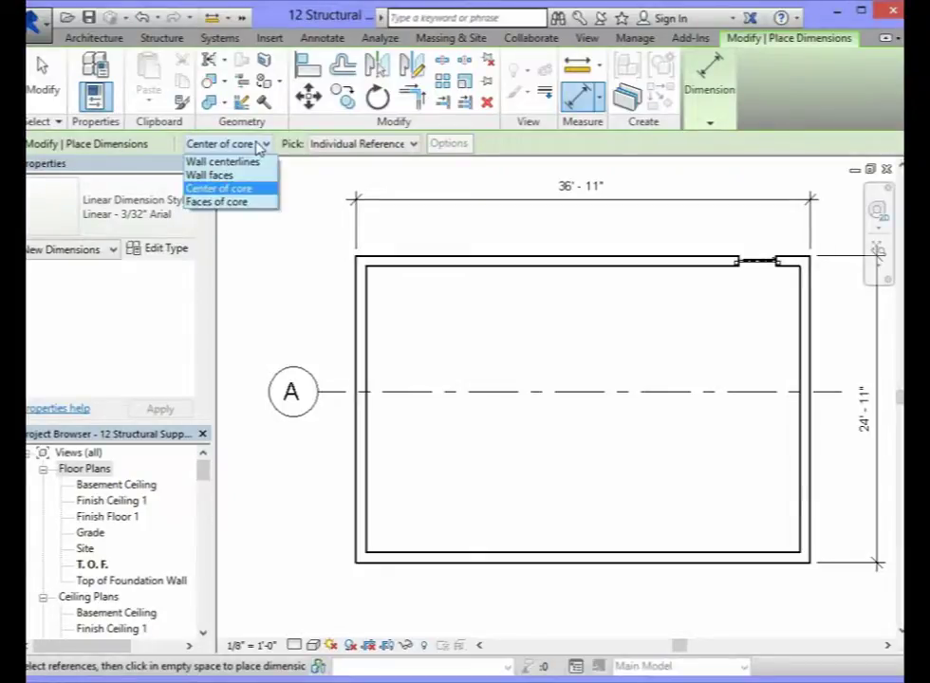
click(242, 204)
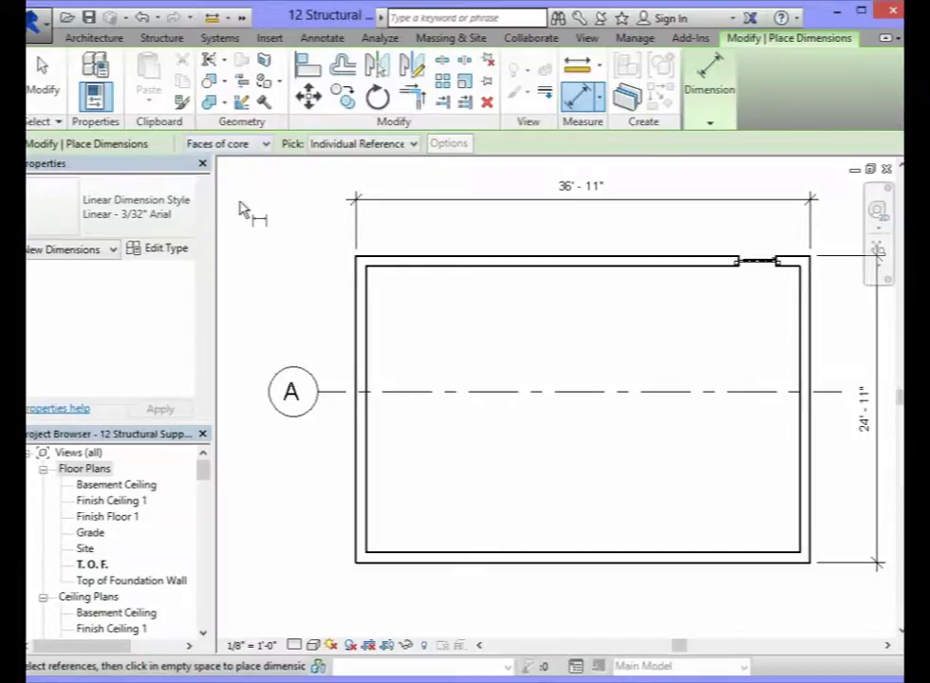
click(794, 567)
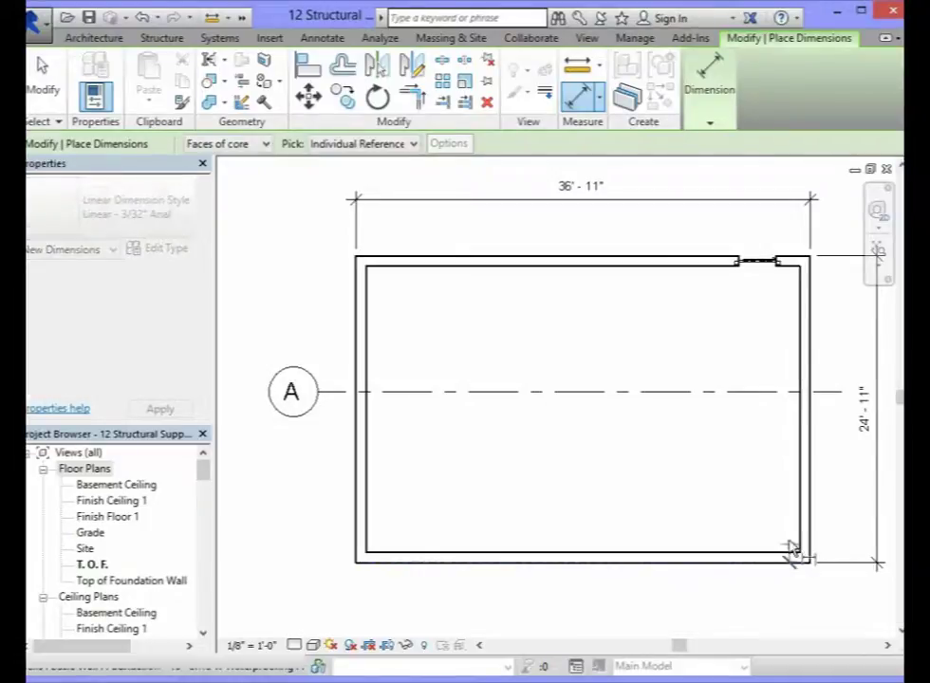
click(769, 399)
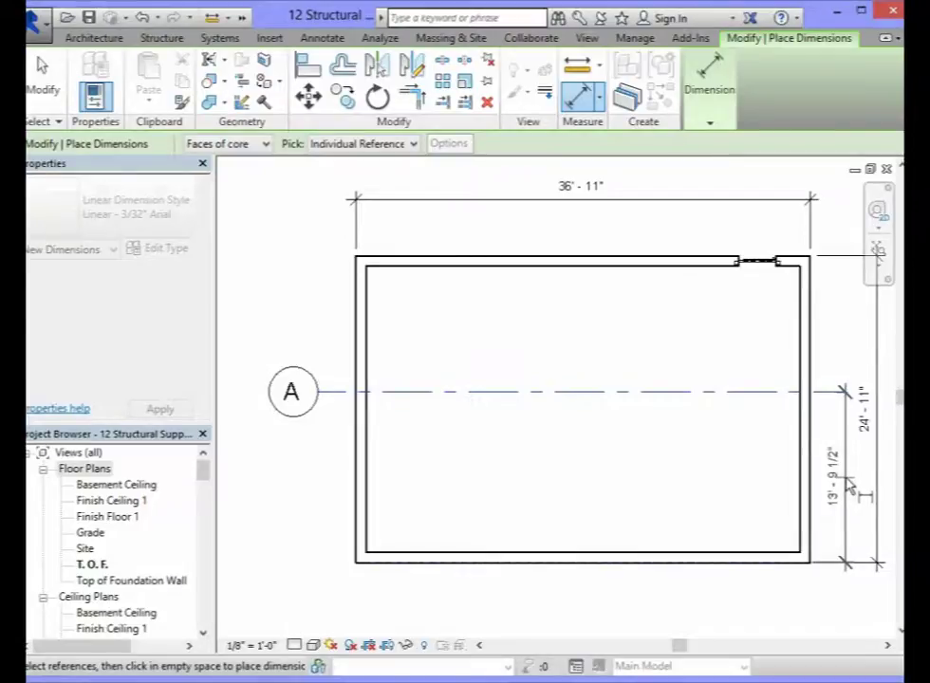
click(850, 486)
key(Escape)
key(Escape)
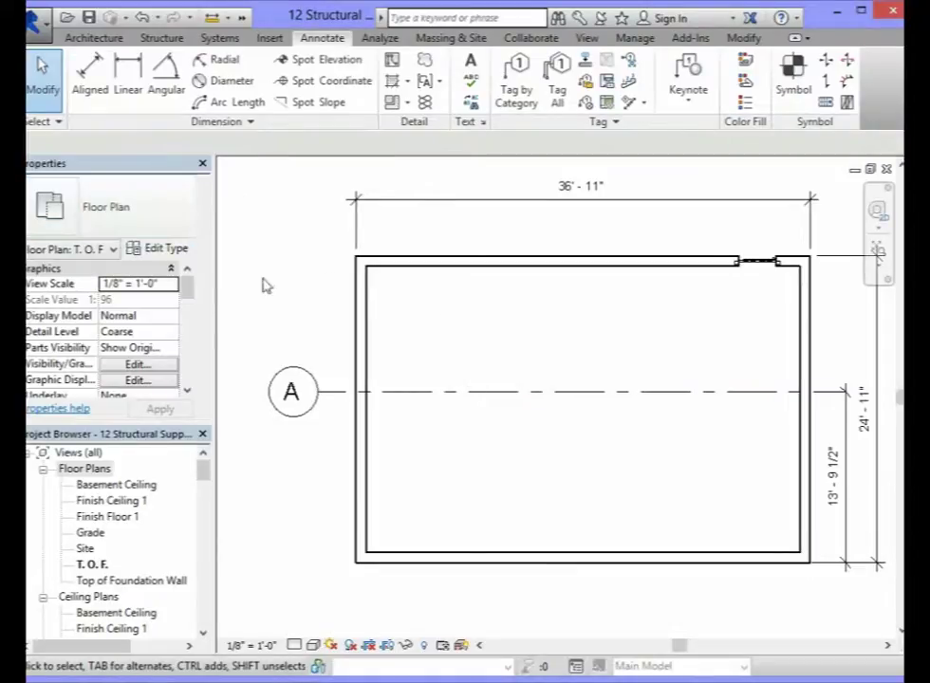
click(43, 90)
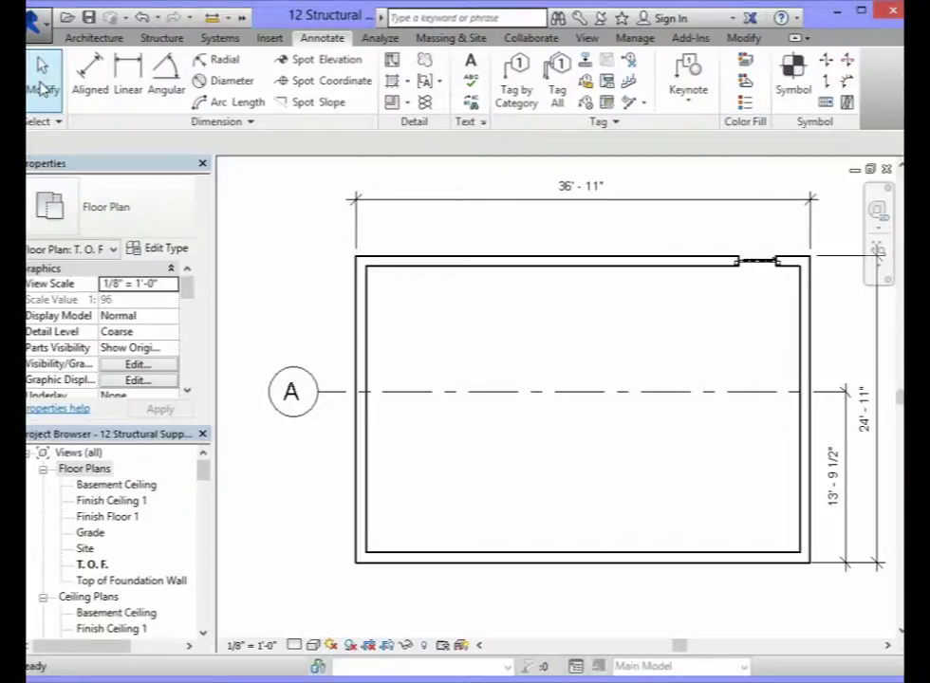
Step: Move grid A by setting its dimension from the lower wall's outer face to 12' 5"
click(561, 392)
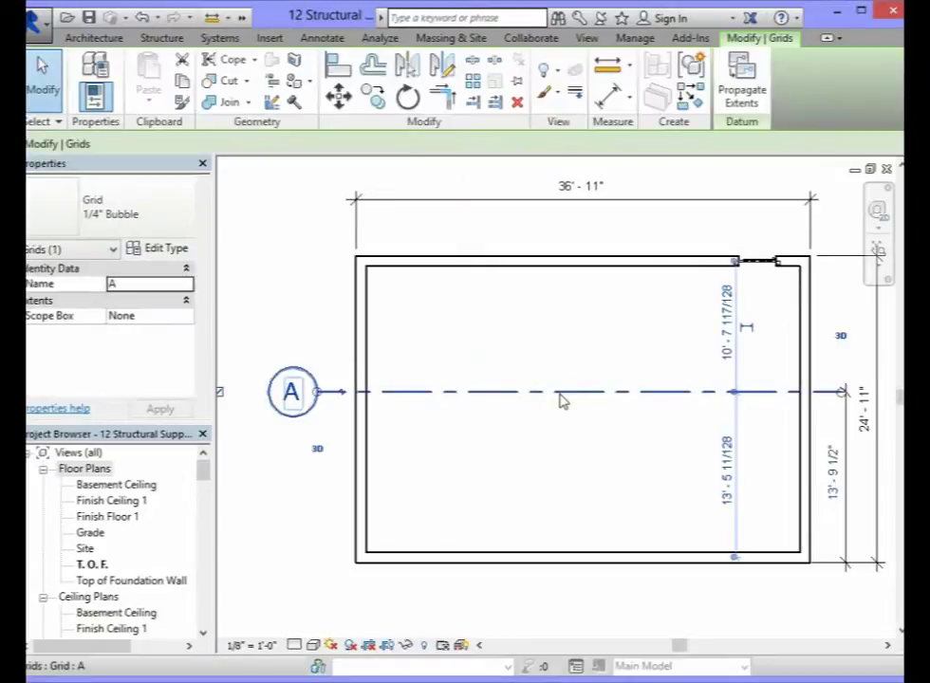
click(834, 484)
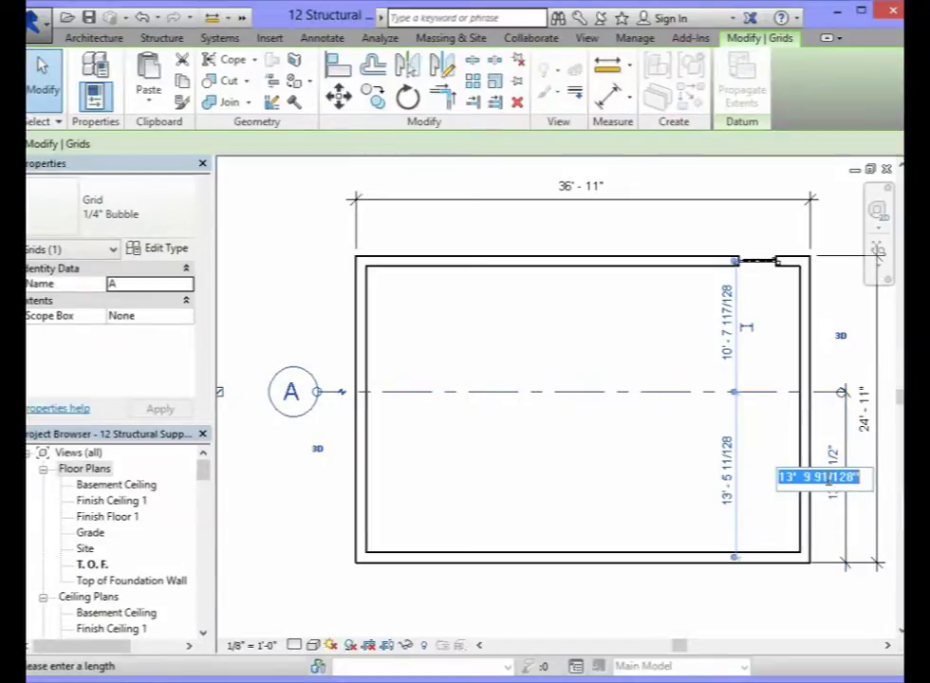
text(12')
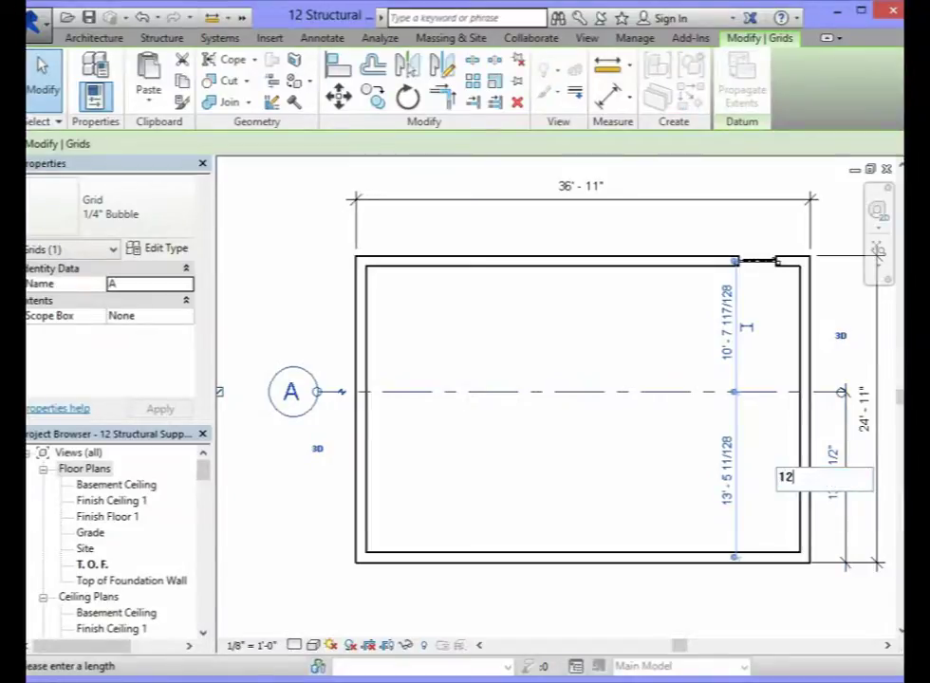
text( 5")
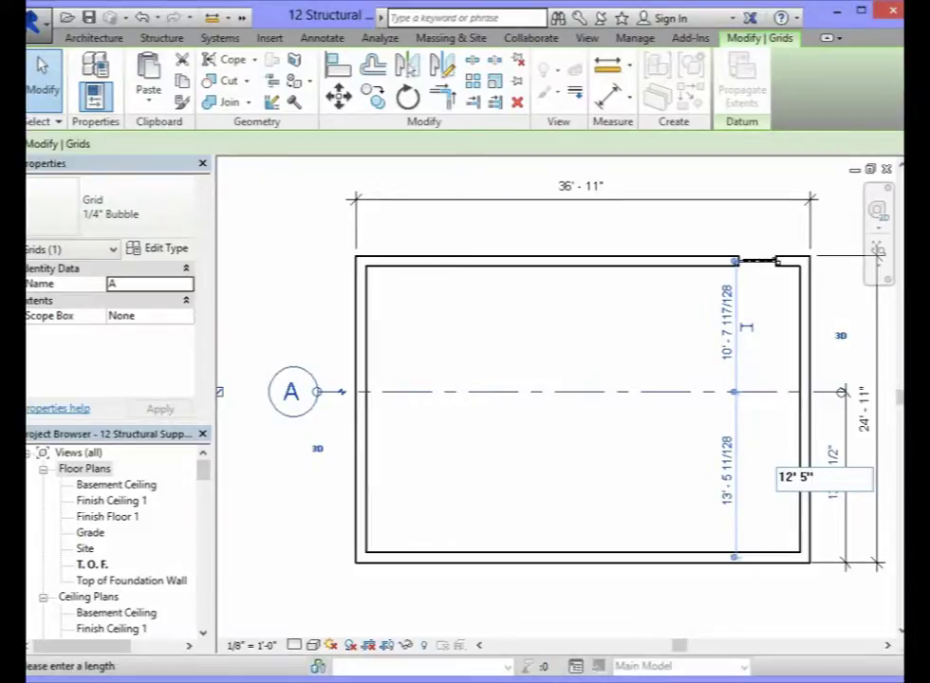
key(Return)
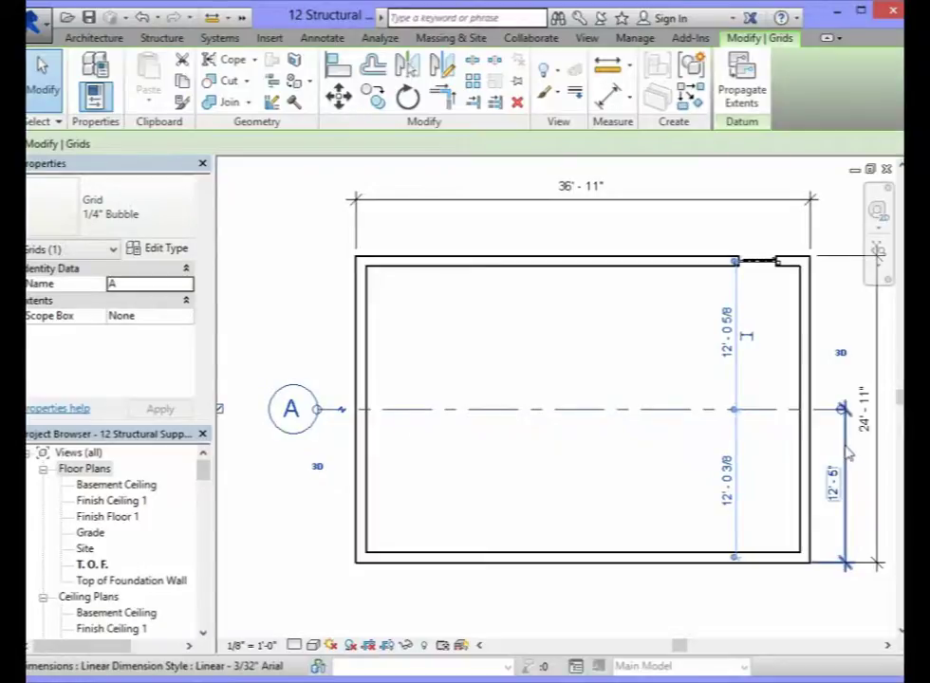
click(847, 455)
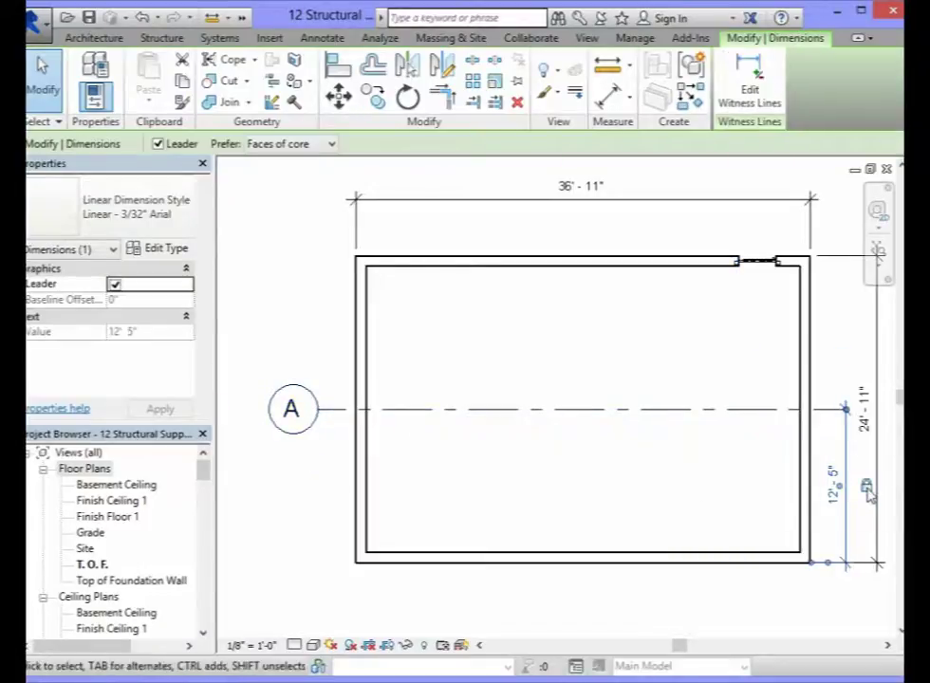
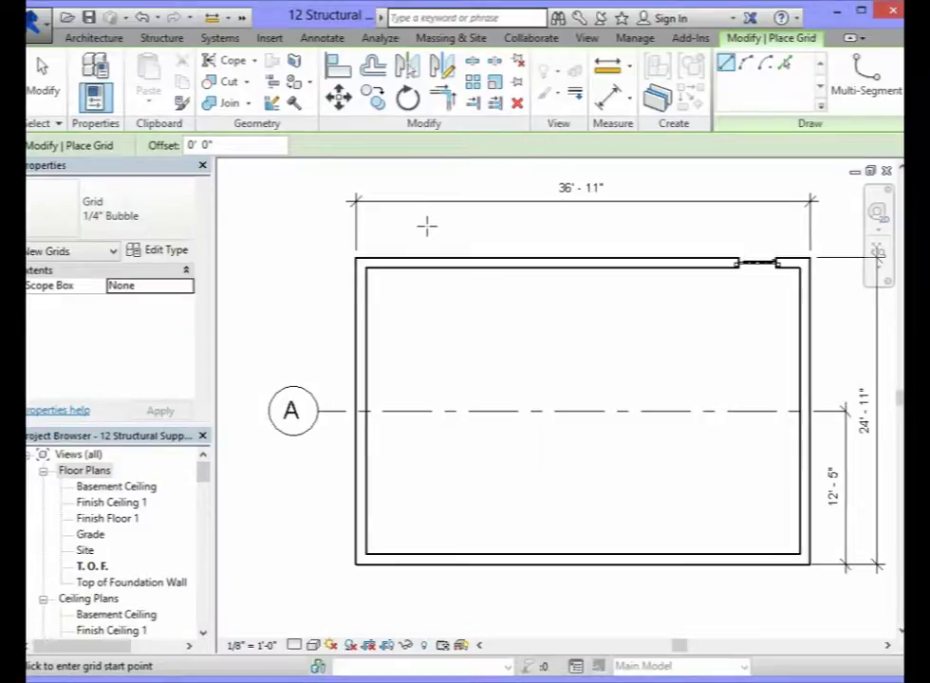
Step: Draw four vertical grid lines through the plan, about 5' 4", 12' 6", 21' 1" and 29' 7" from the left wall's centerline
click(427, 225)
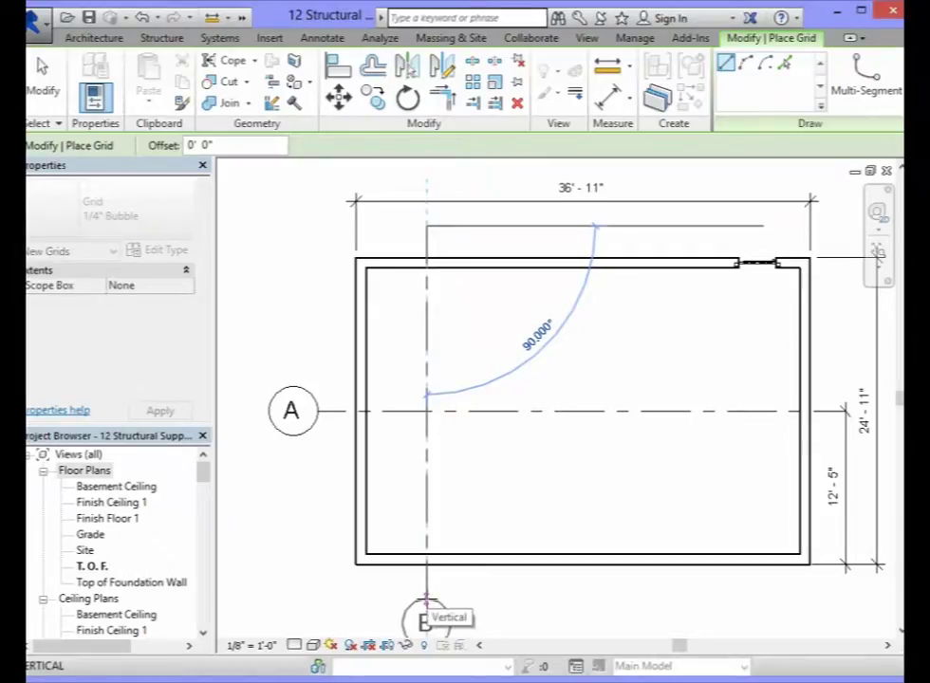
click(426, 602)
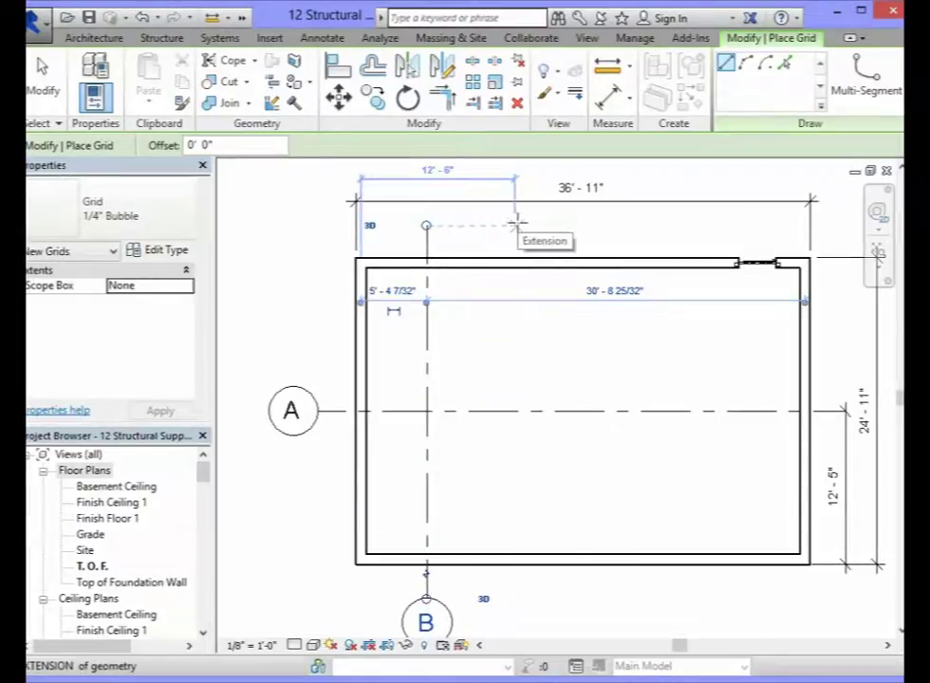
click(513, 225)
click(513, 225)
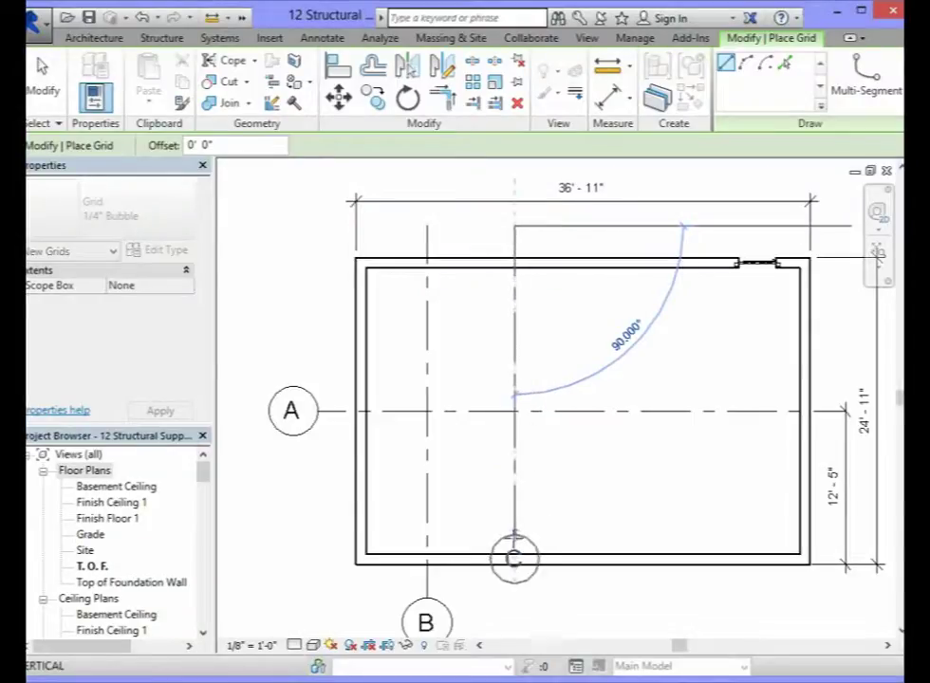
click(514, 593)
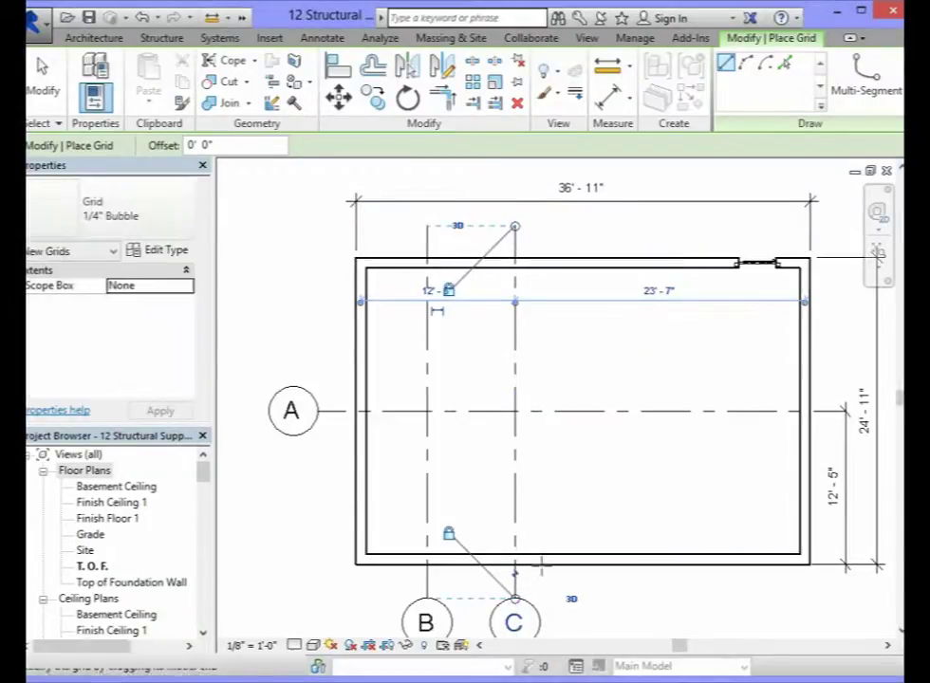
click(619, 226)
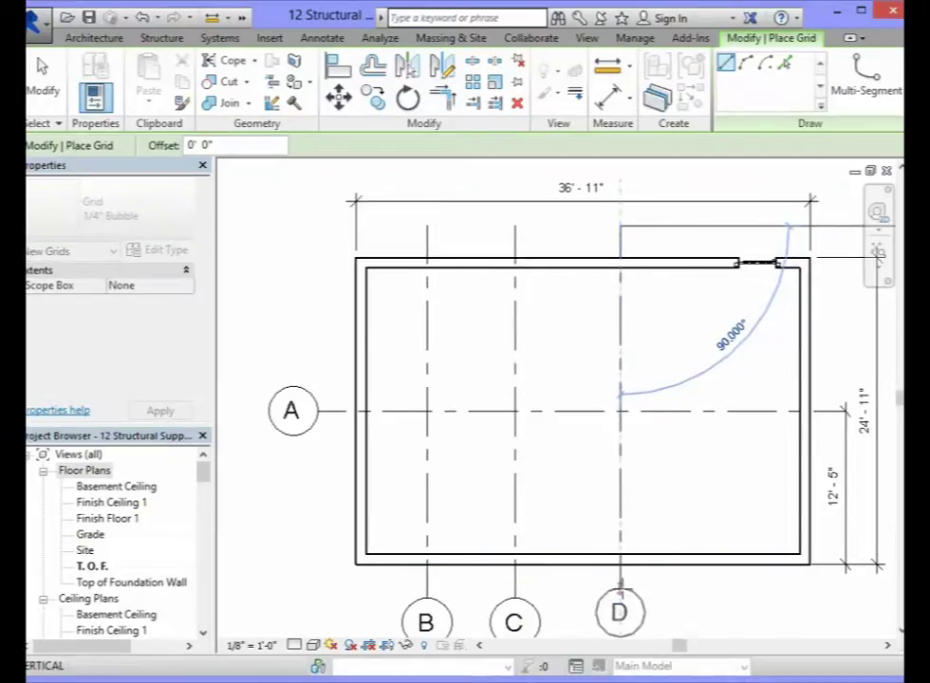
click(619, 600)
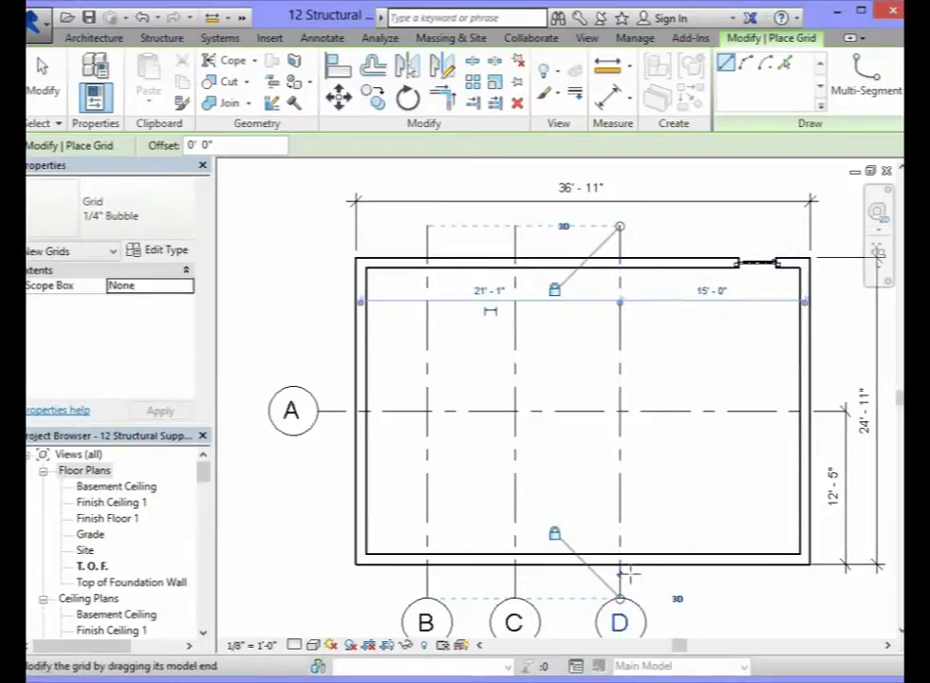
click(725, 225)
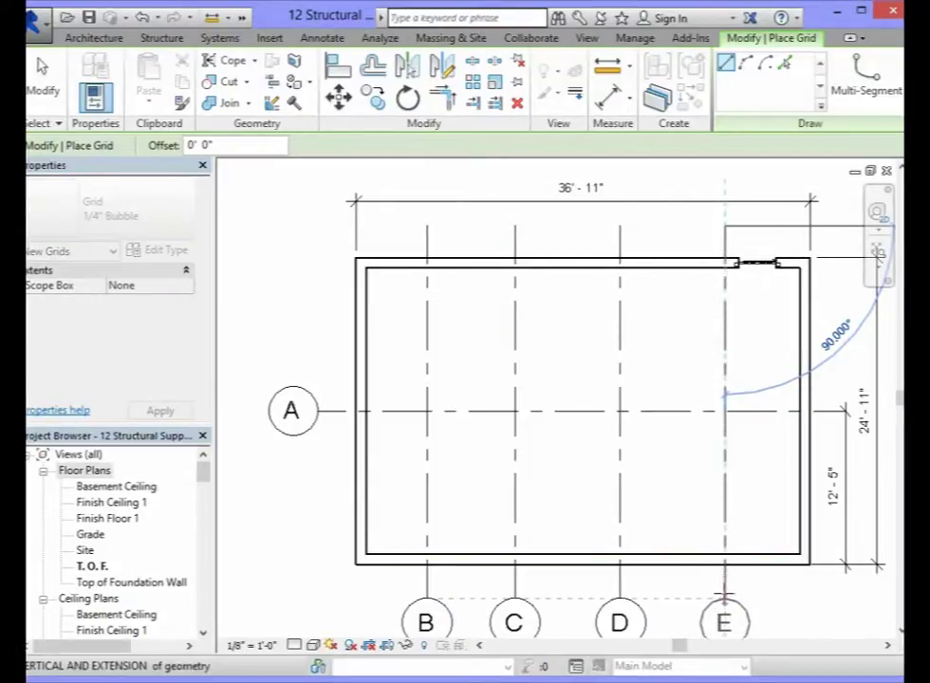
click(725, 600)
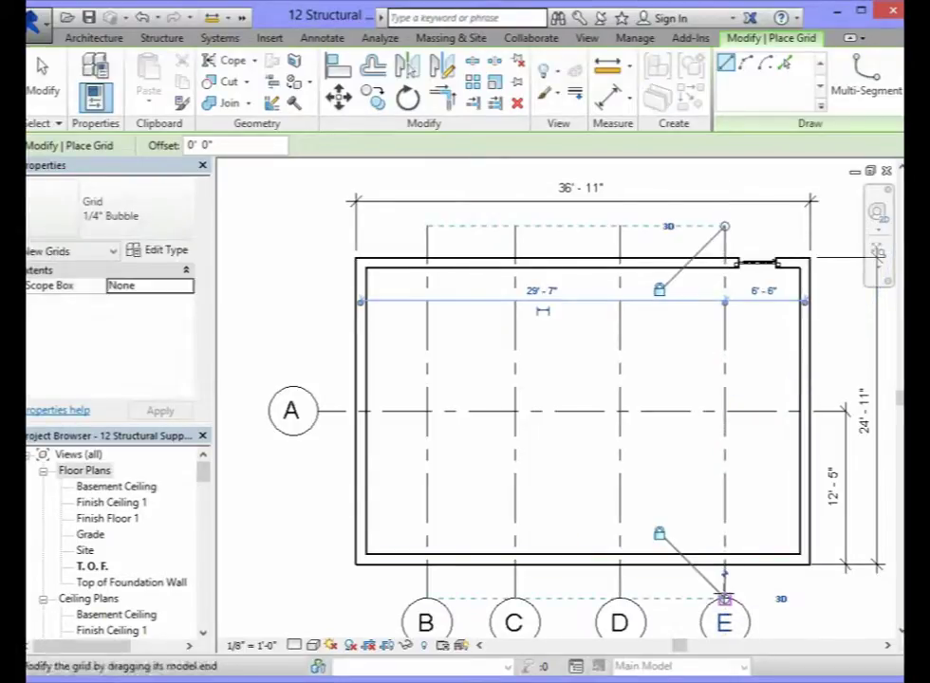
click(43, 81)
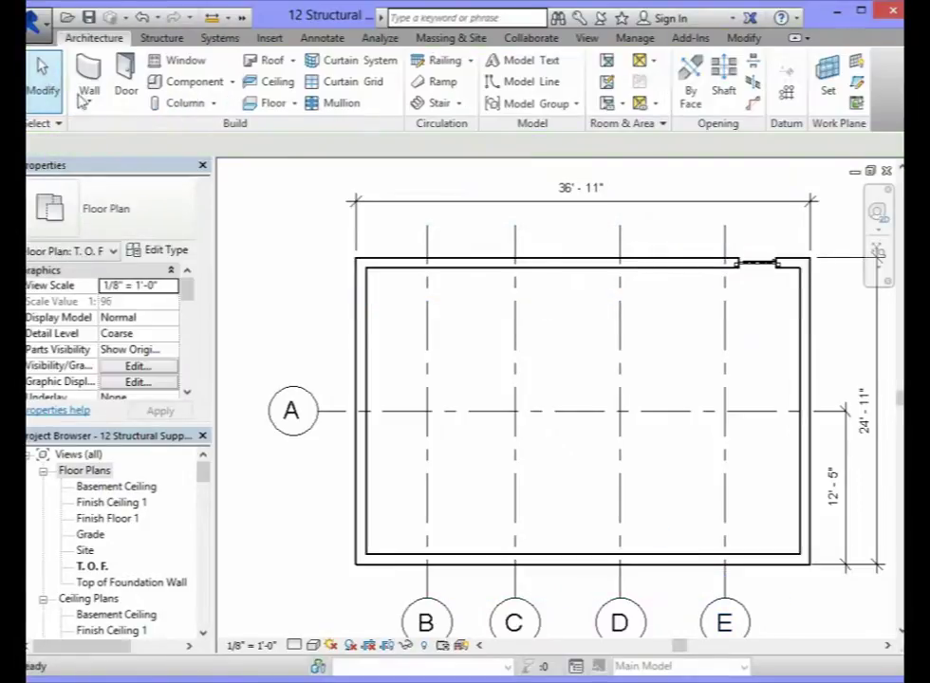
Step: Rename the first two vertical grid lines from the left wall as 1 and 2
click(426, 622)
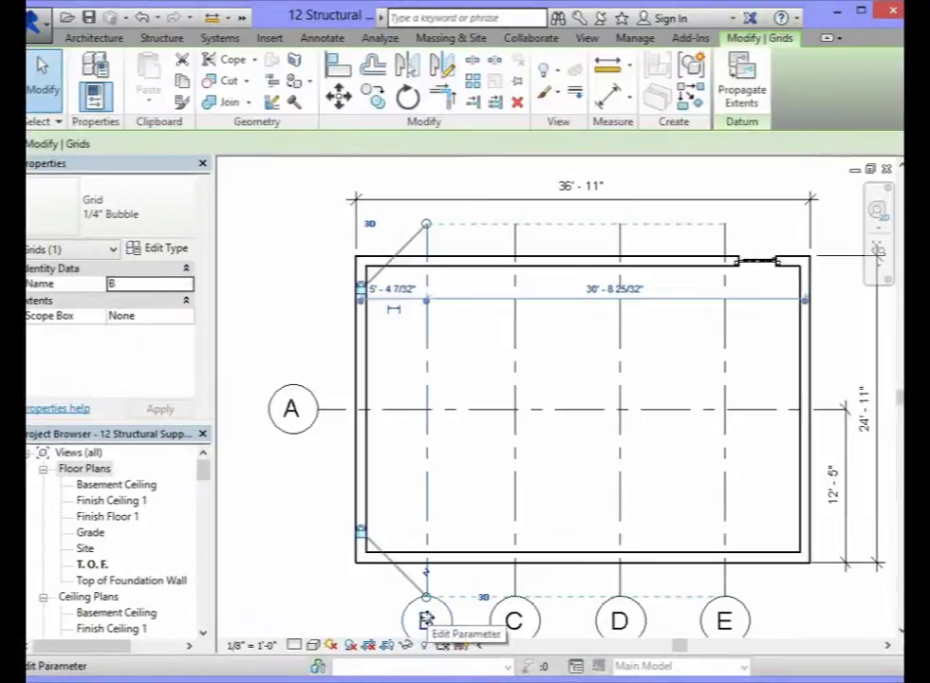
click(426, 619)
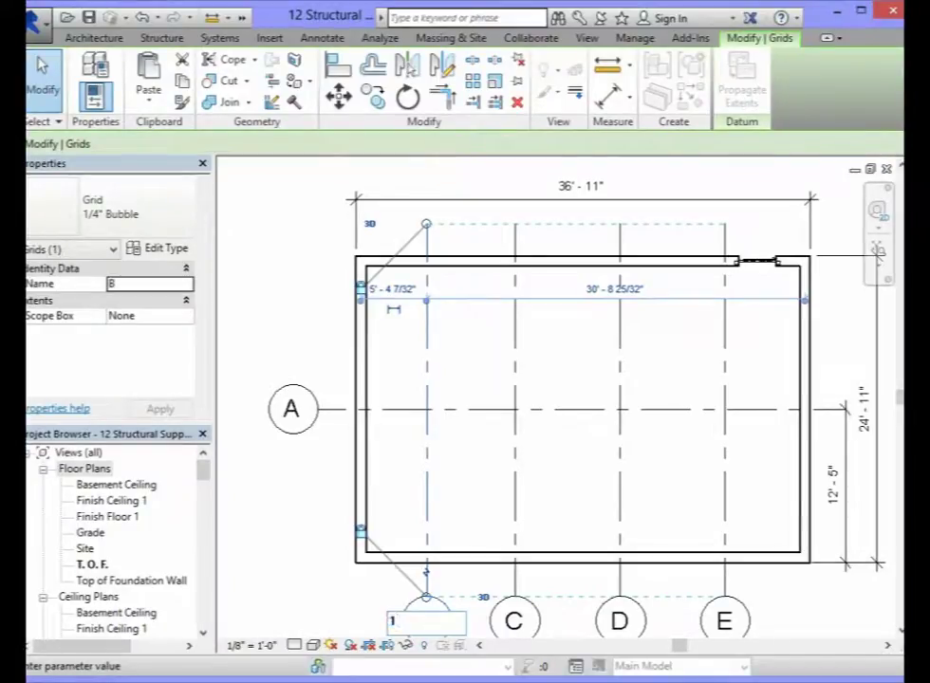
key(Return)
click(514, 619)
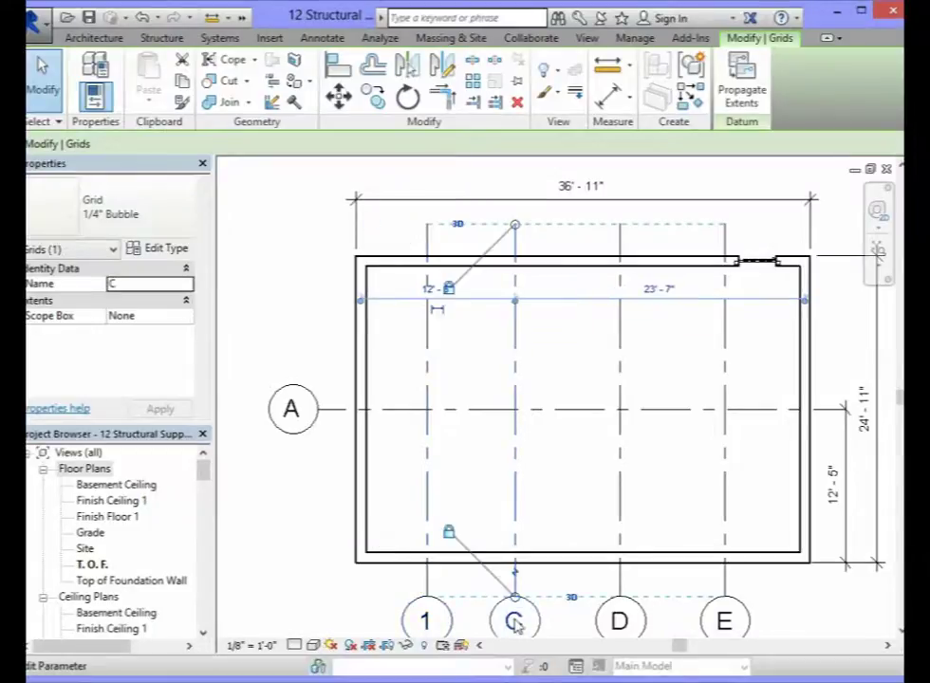
click(514, 620)
key(Return)
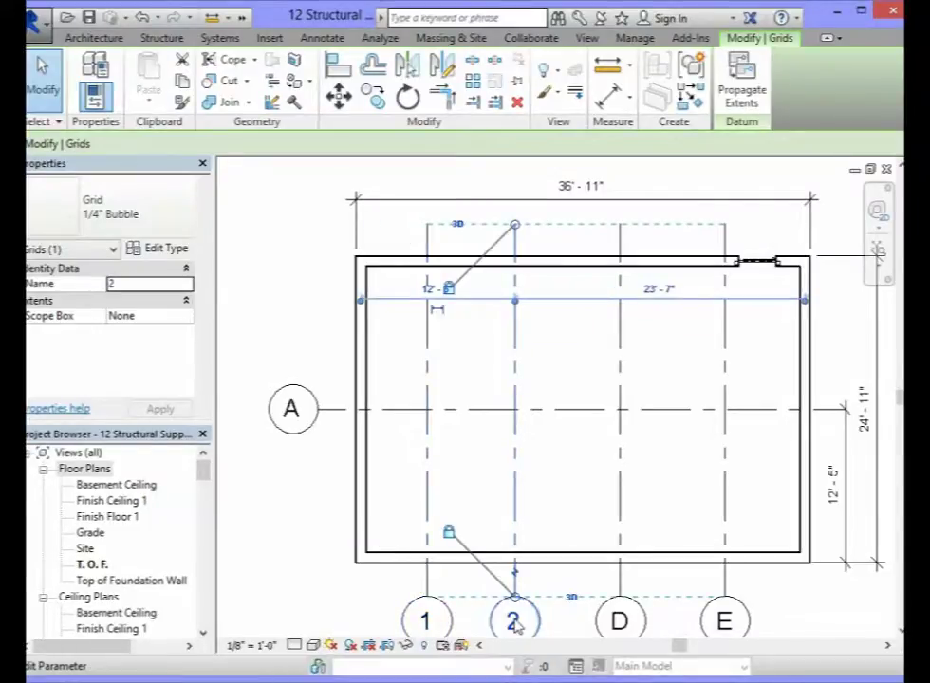
Step: Rename the remaining two vertical grid lines as 3 and 4, working towards the right wall
click(619, 620)
click(618, 619)
text(3)
key(Return)
click(725, 621)
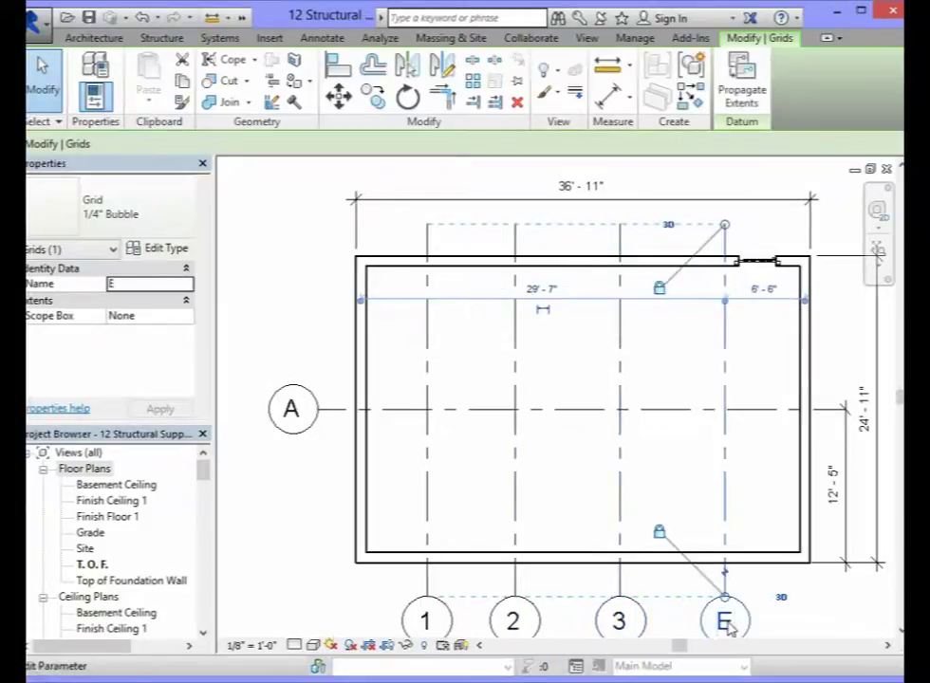
click(725, 622)
key(Return)
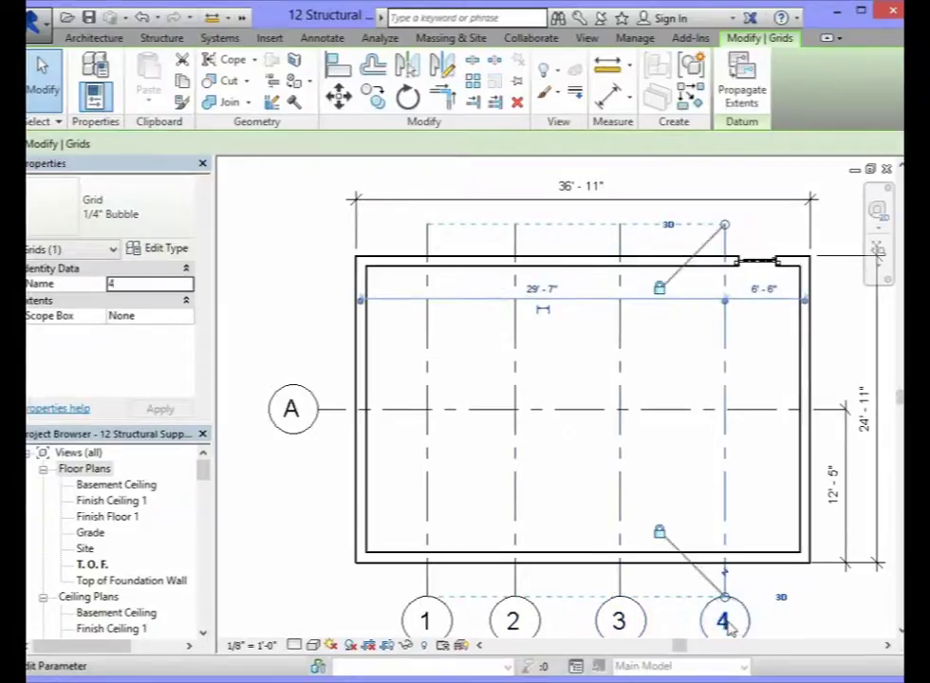
click(251, 328)
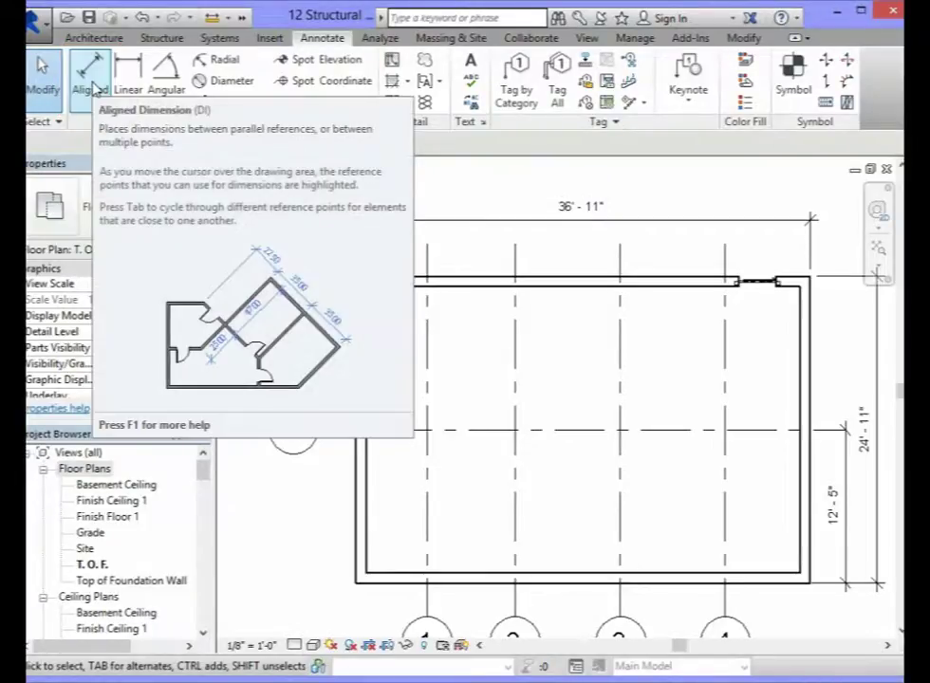
Step: Add an aligned dimension string above the plan from the left wall's outer face through grids 1 to 4 to the right wall's outer face
click(93, 87)
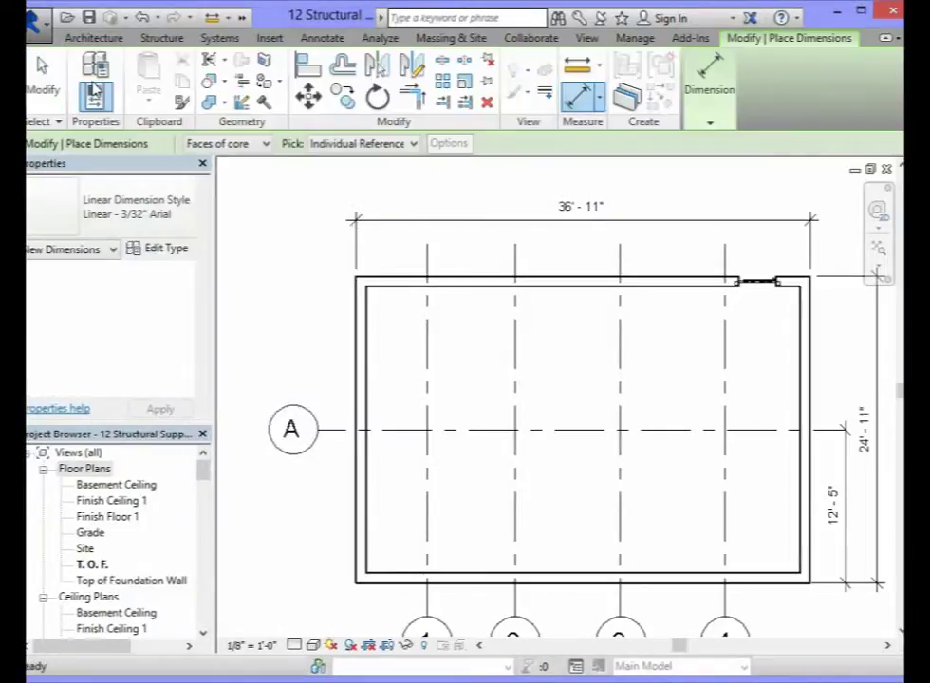
click(360, 309)
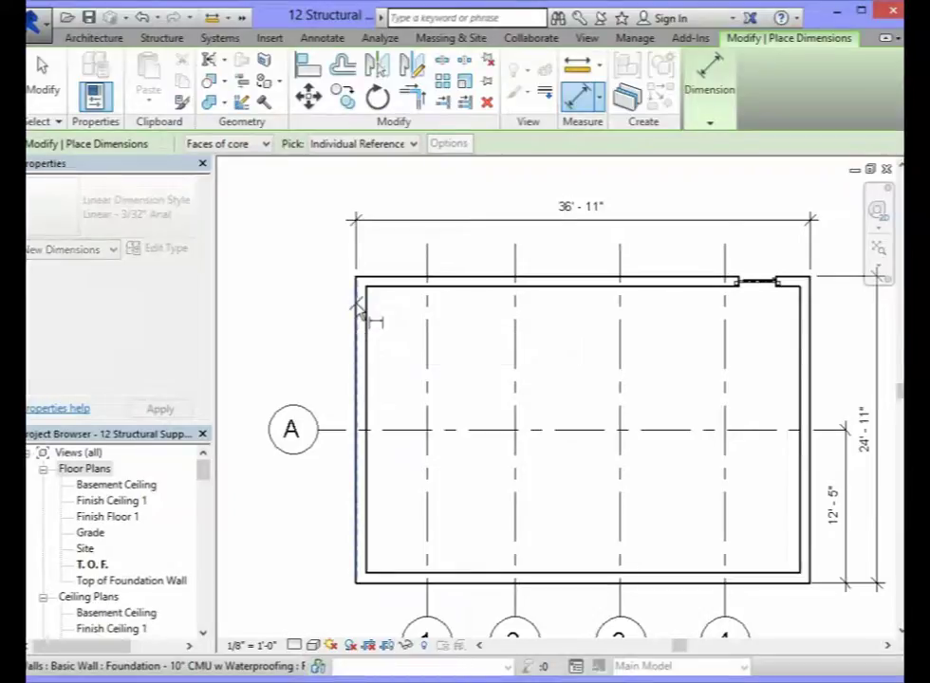
click(426, 266)
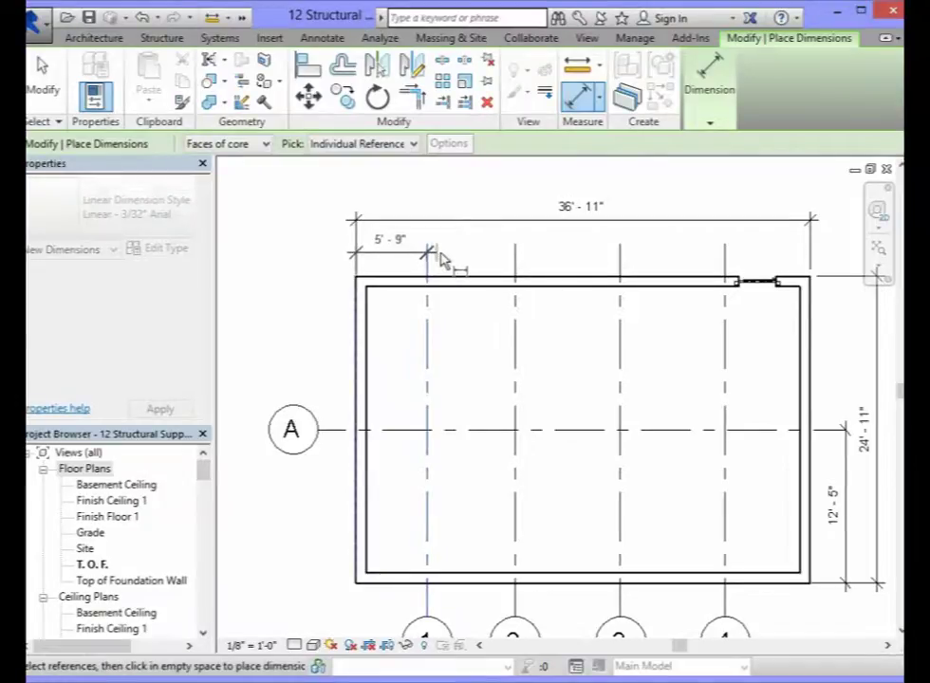
click(517, 267)
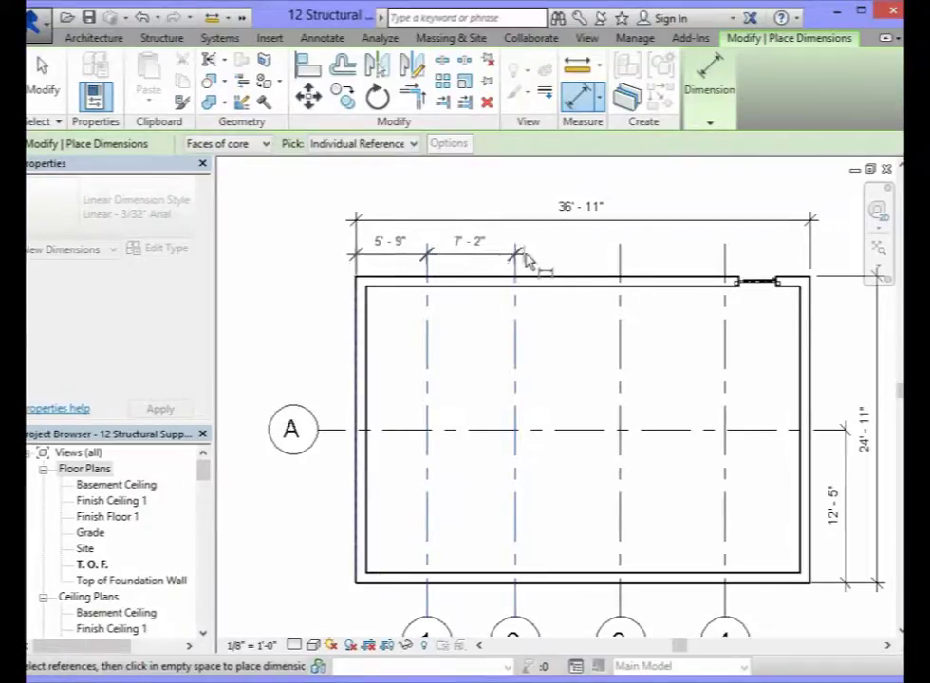
click(620, 265)
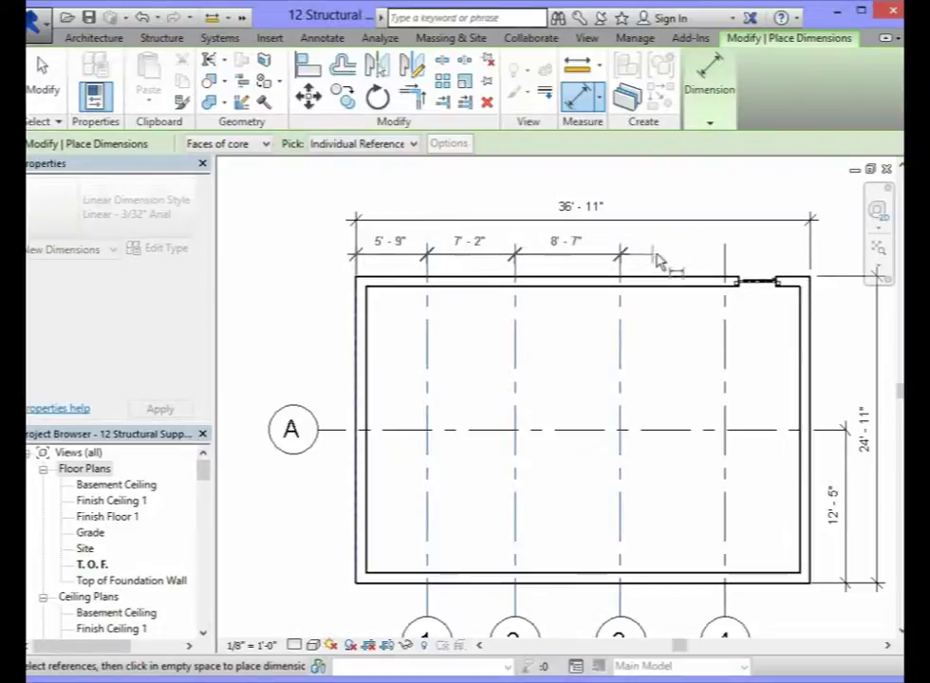
click(724, 256)
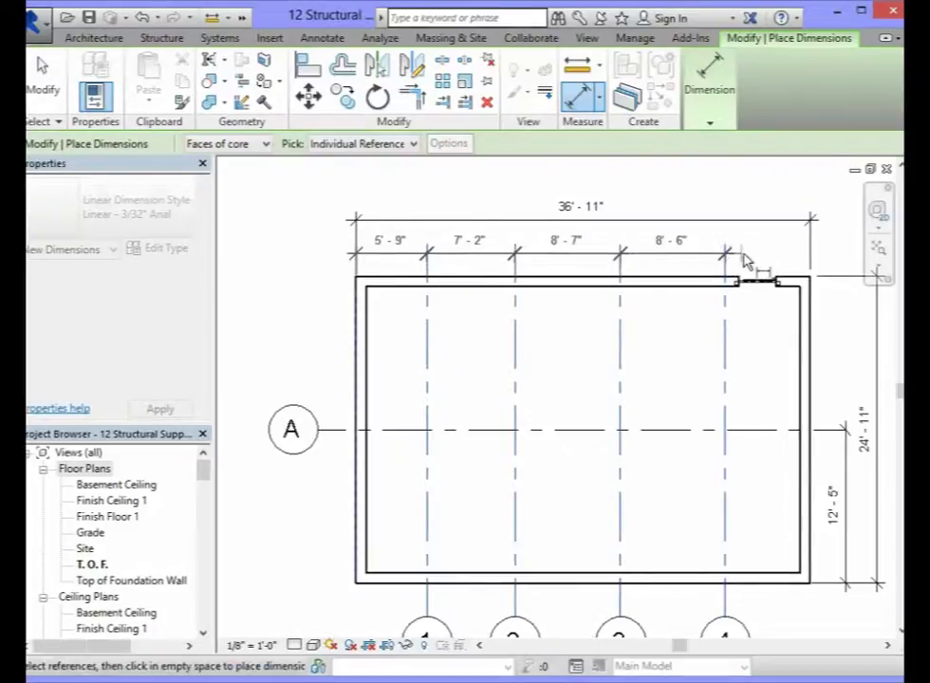
click(813, 297)
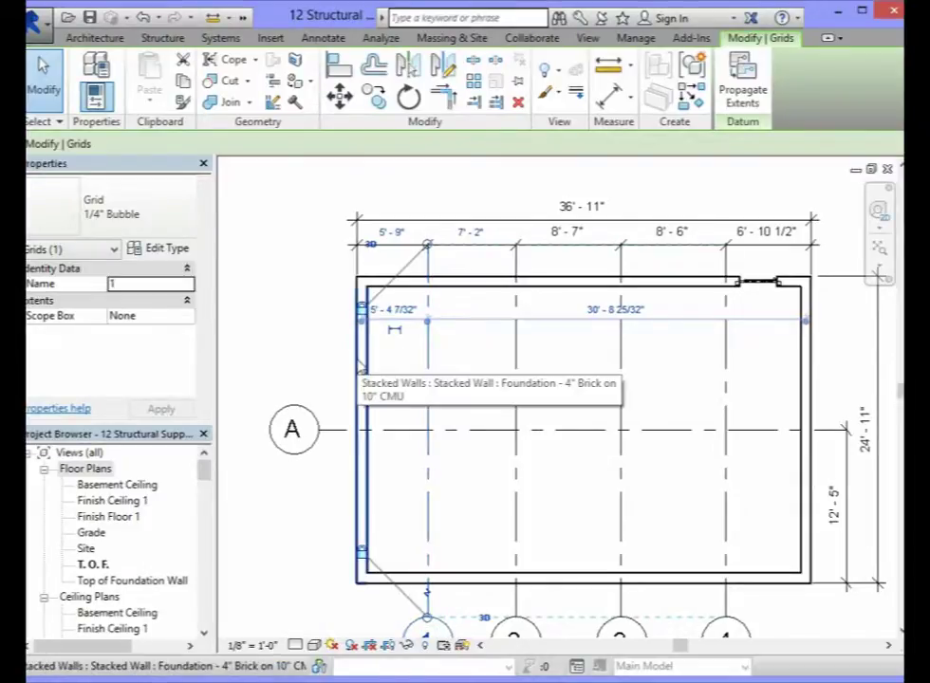
Step: Move grid 1 by setting its dimension from the left wall's outer face to 8' 4"
click(459, 379)
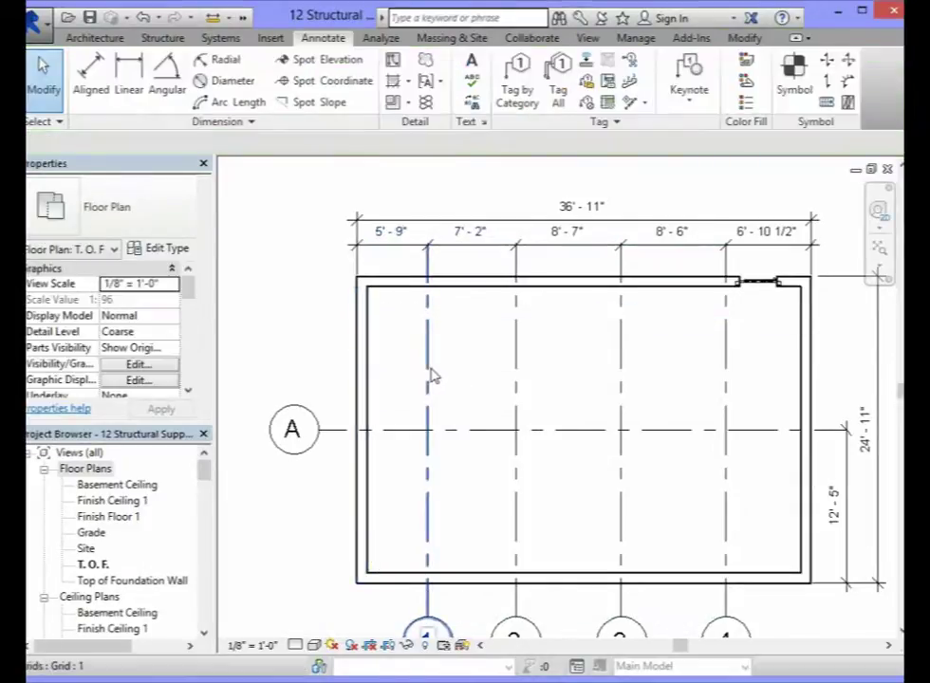
click(431, 376)
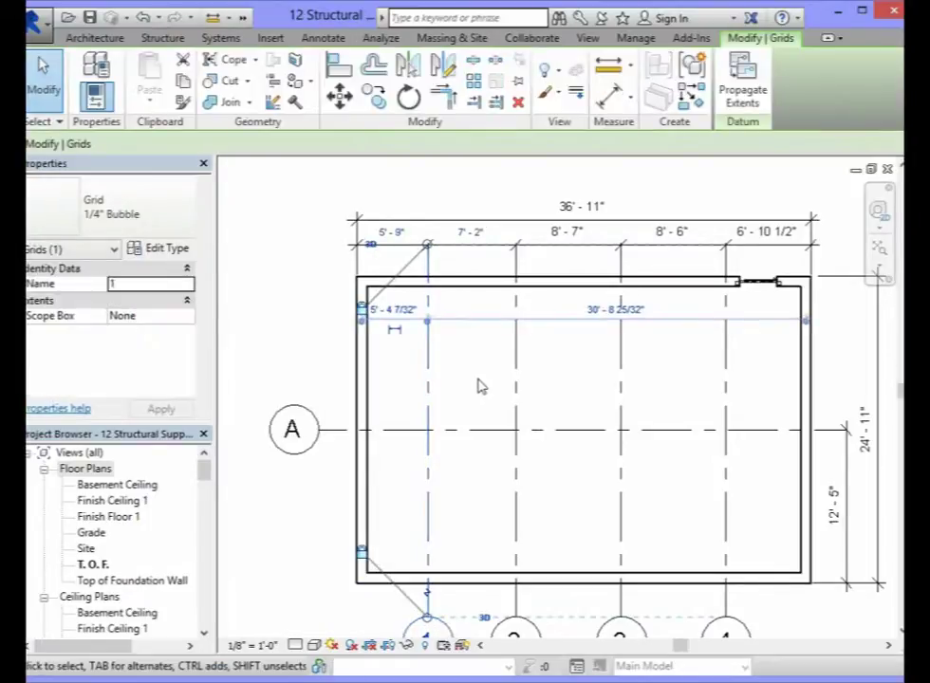
click(393, 233)
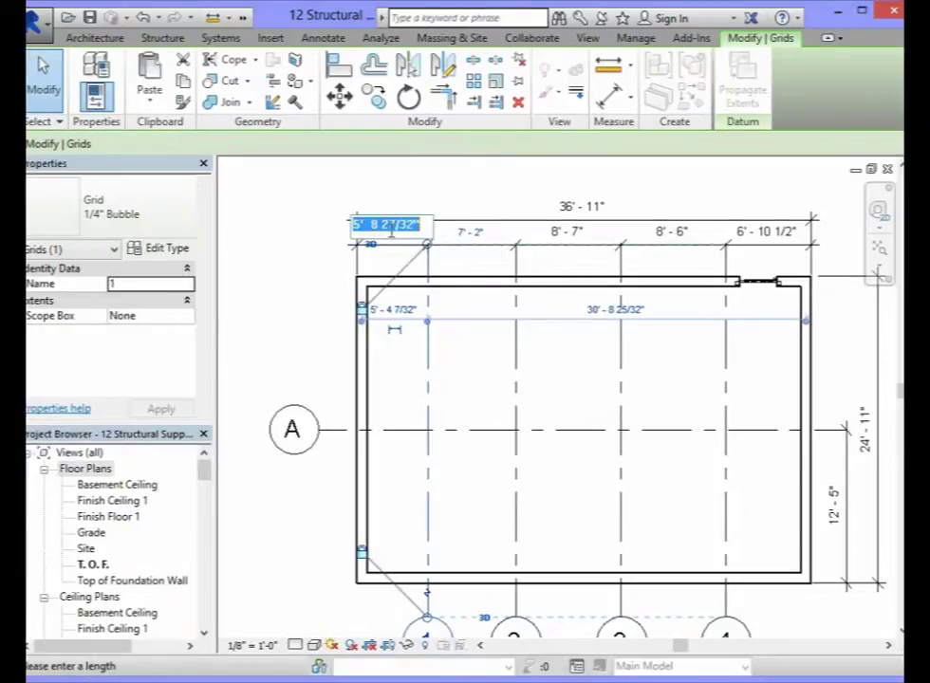
text(8' 4)
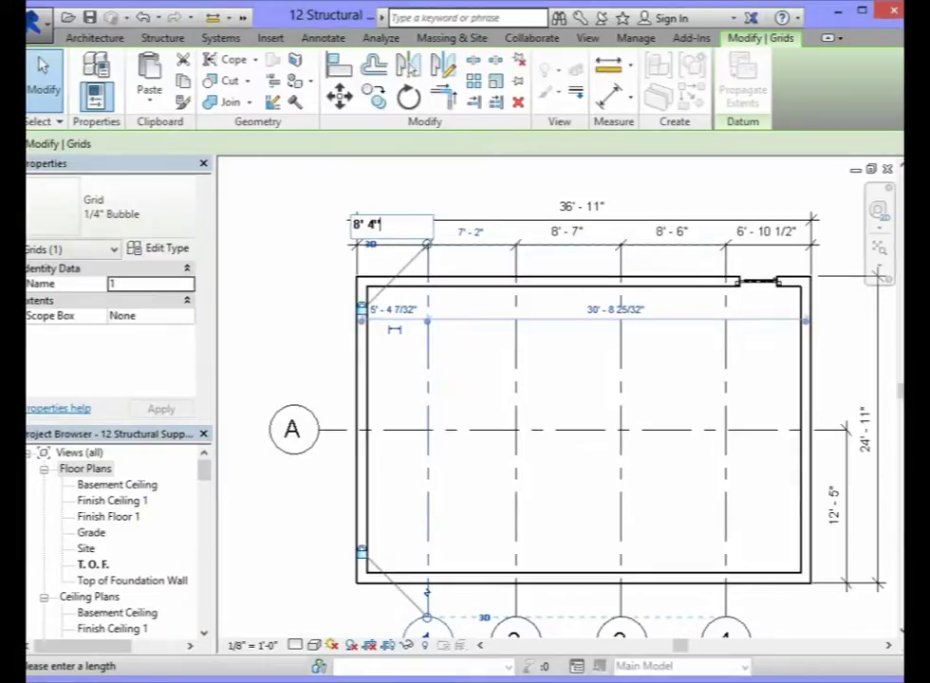
text(' - 4)
key(Return)
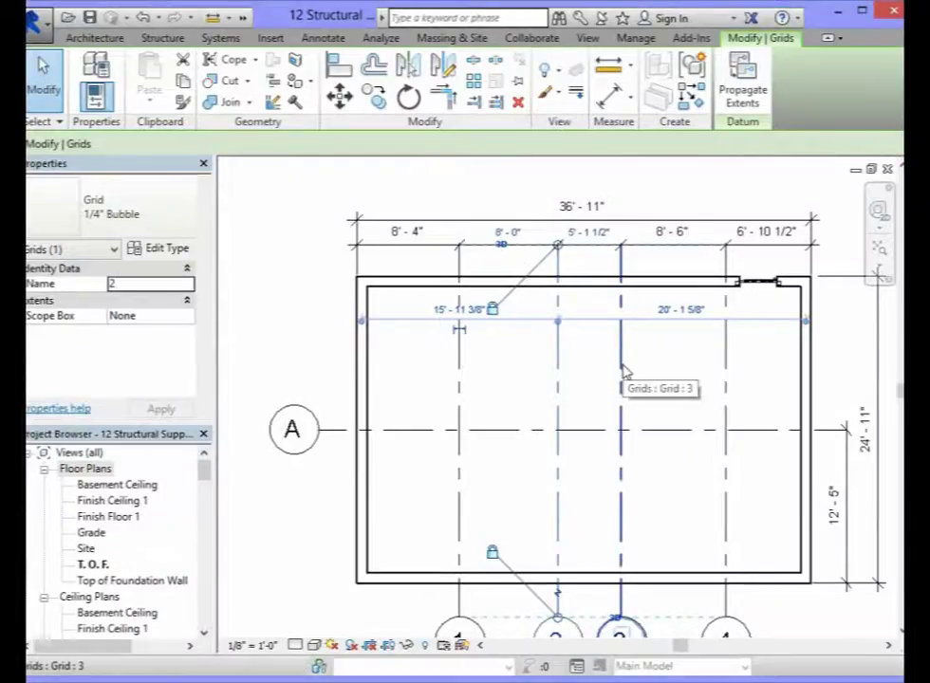
Step: Move grid 3 by setting its dimension from grid 2 to 8'
click(624, 370)
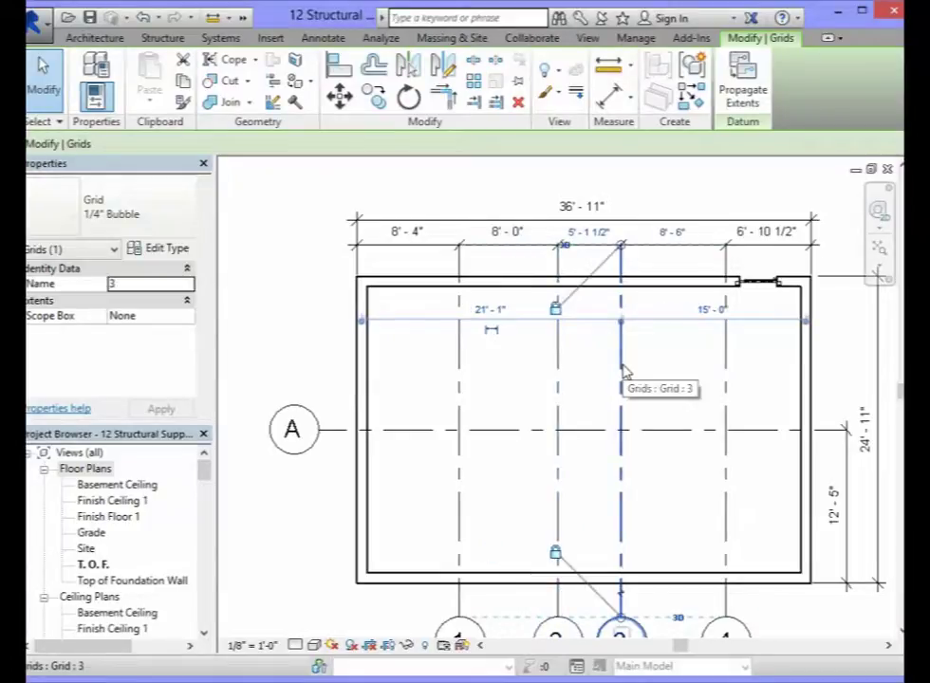
click(595, 233)
text(8)
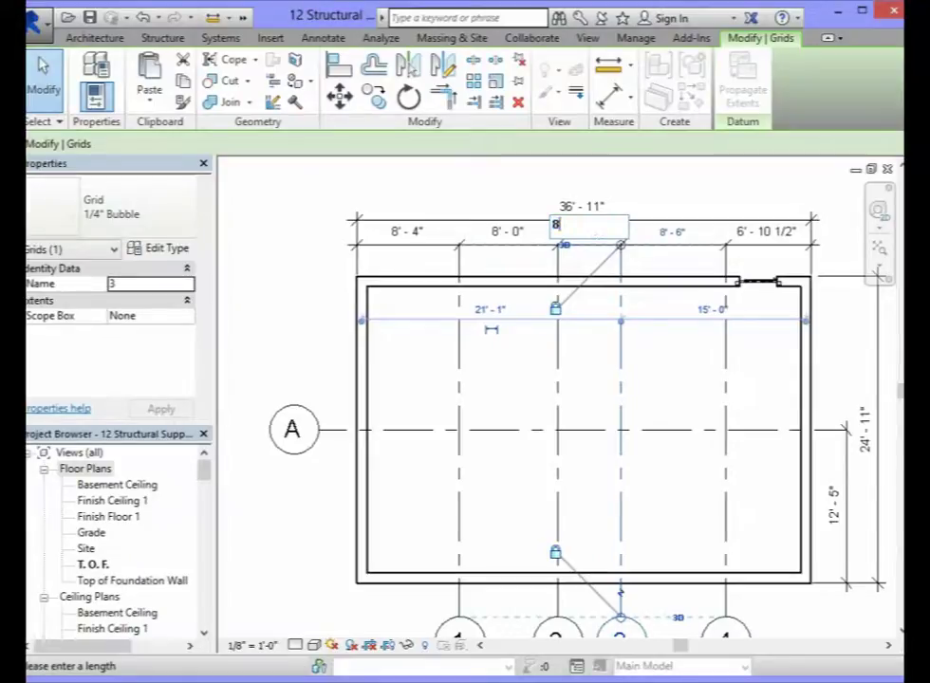
text(')
key(Return)
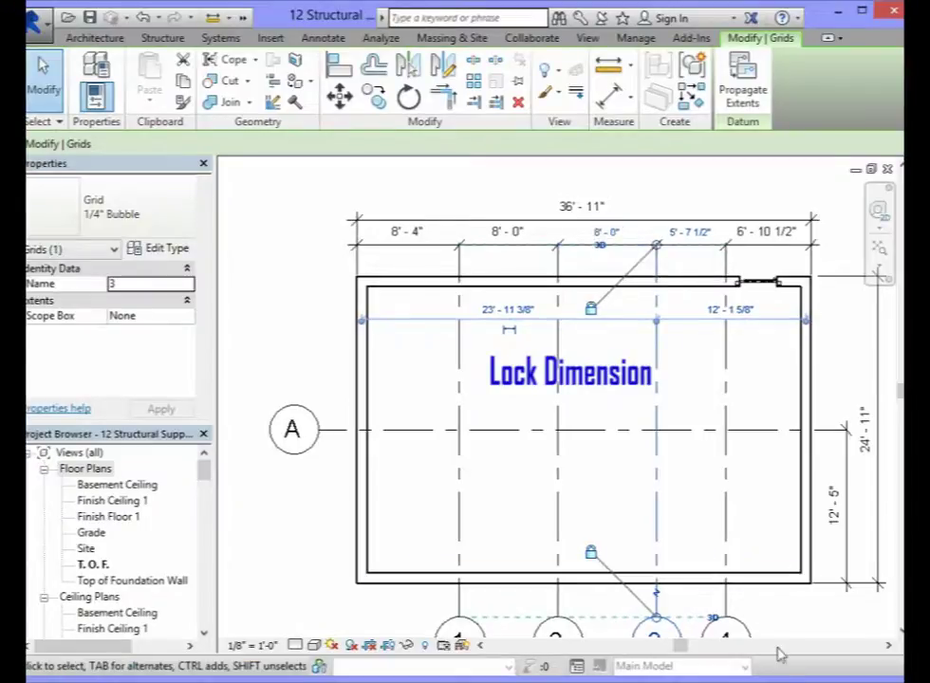
Step: Lock the segments of the grid dimension string between the left wall and grid 3
click(510, 245)
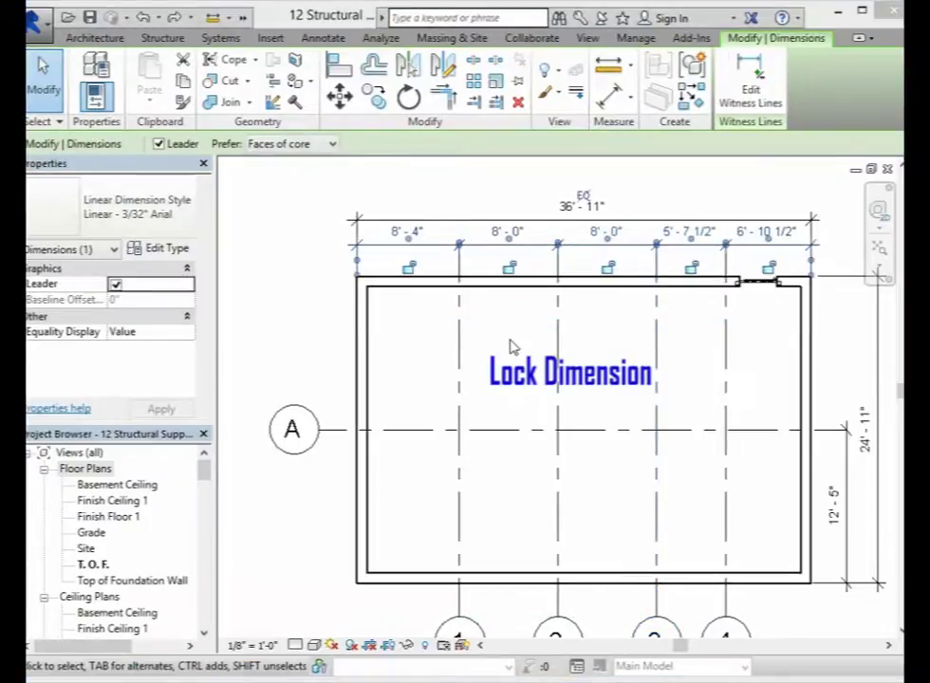
click(410, 269)
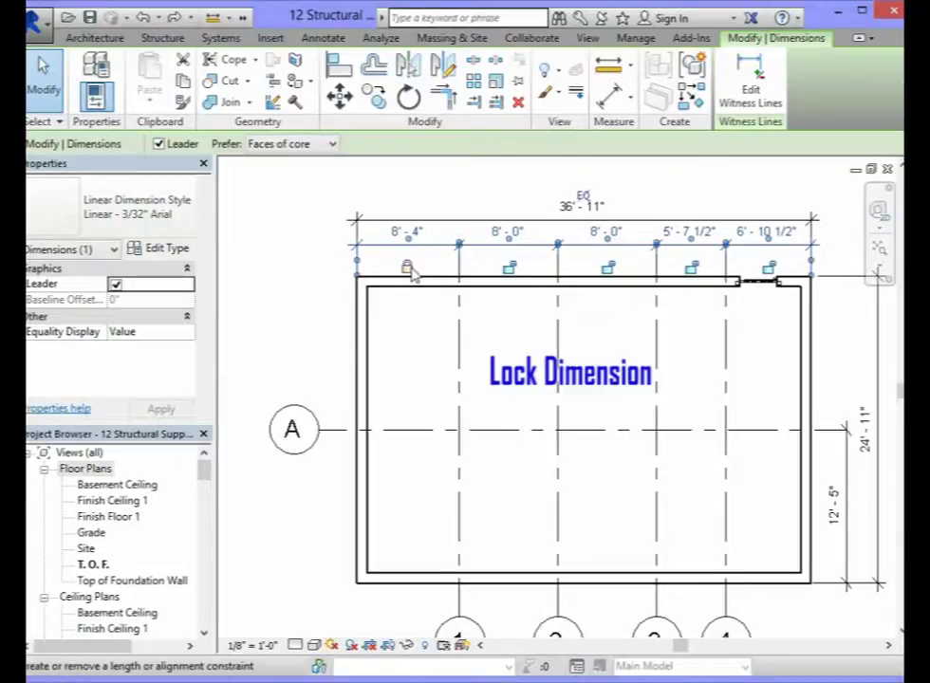
click(509, 269)
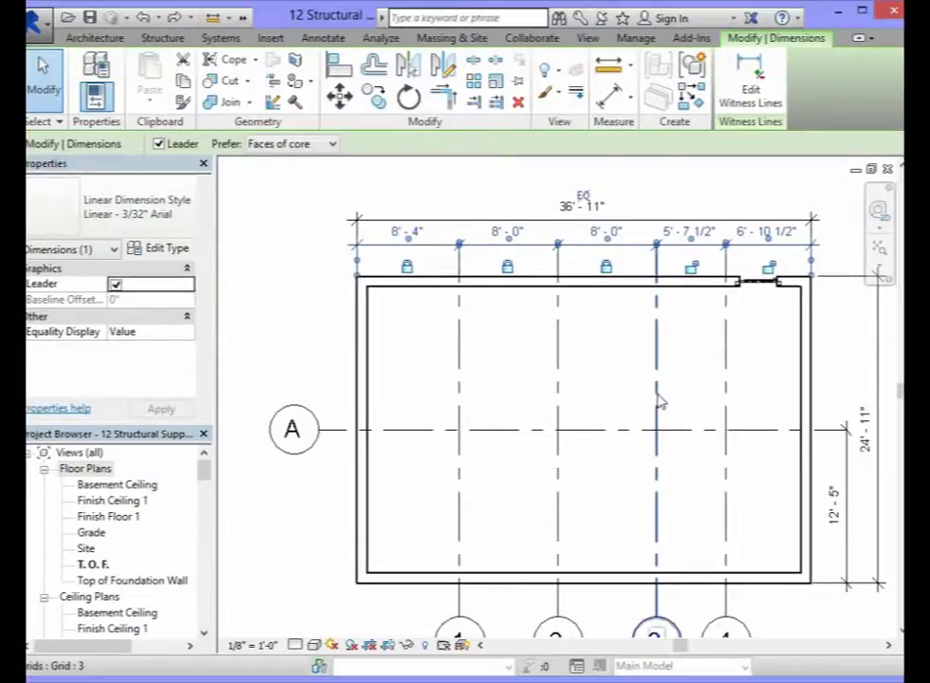
Step: Move grid 4 by setting its dimension from grid 3 to 8'
click(726, 368)
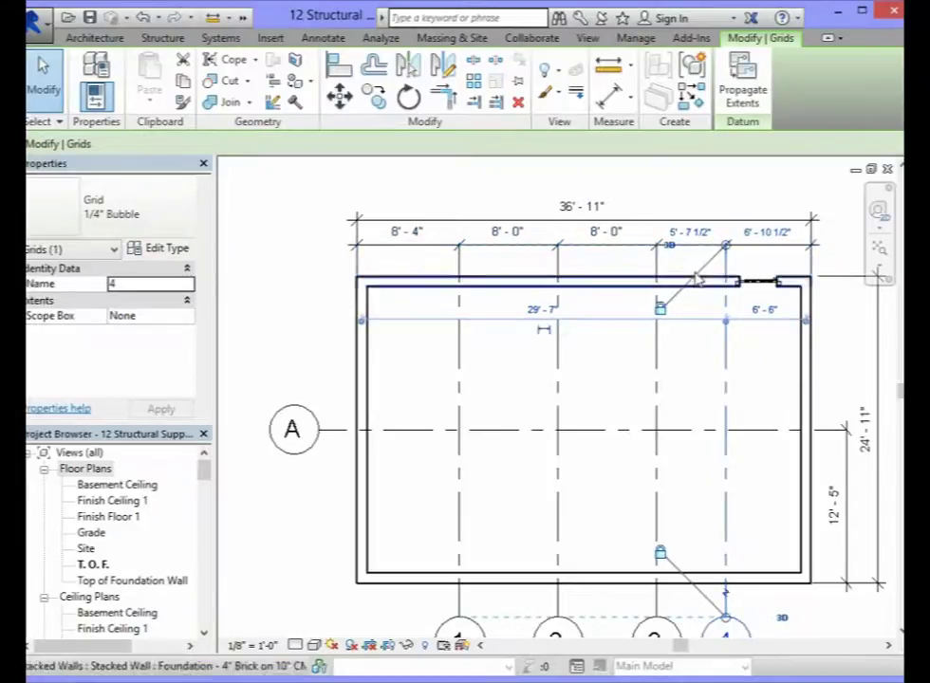
click(696, 234)
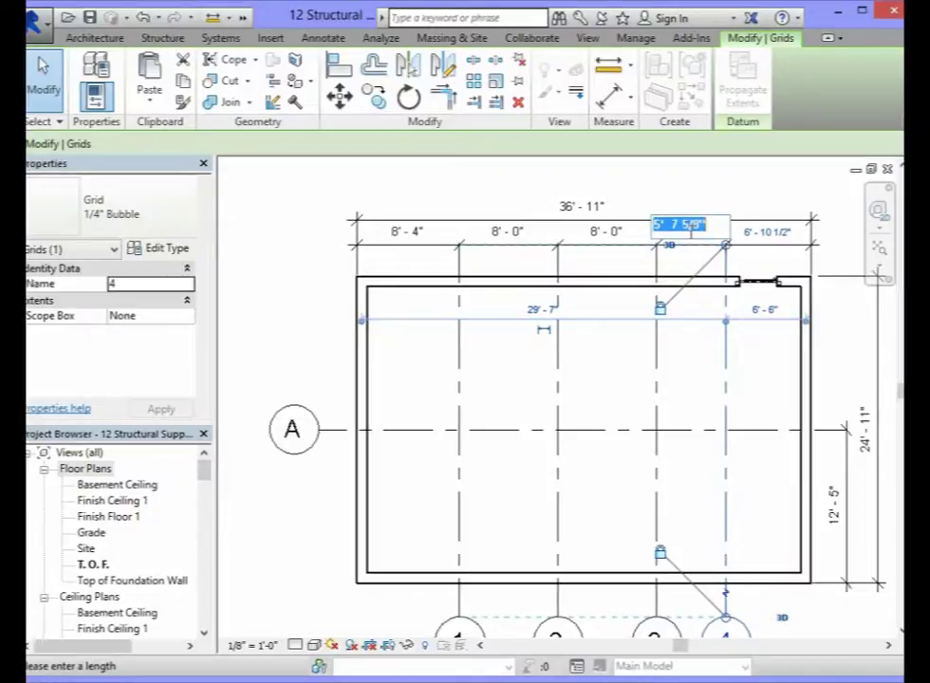
text(8')
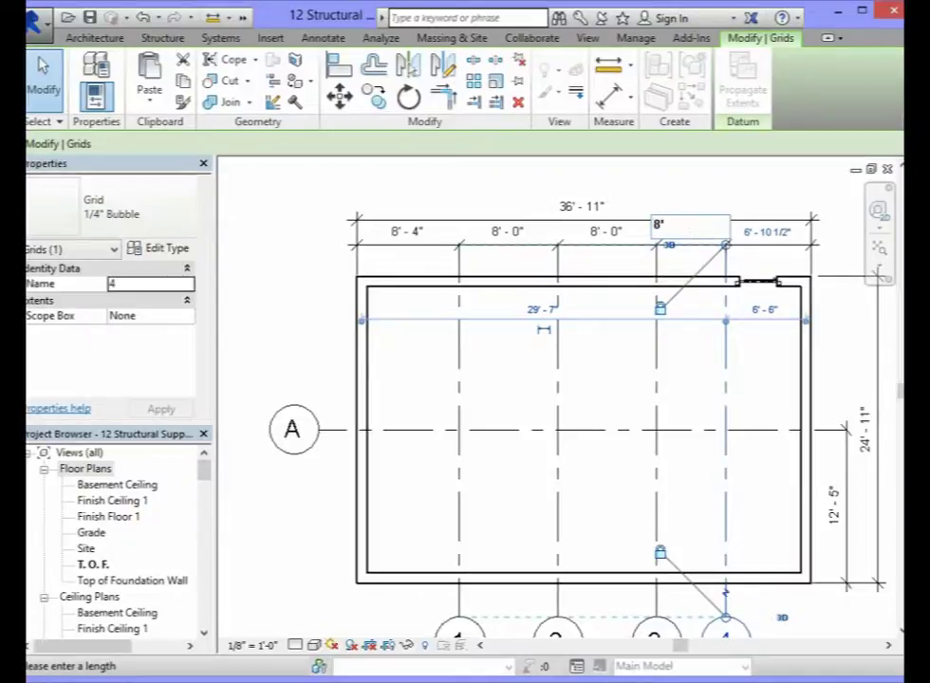
key(Return)
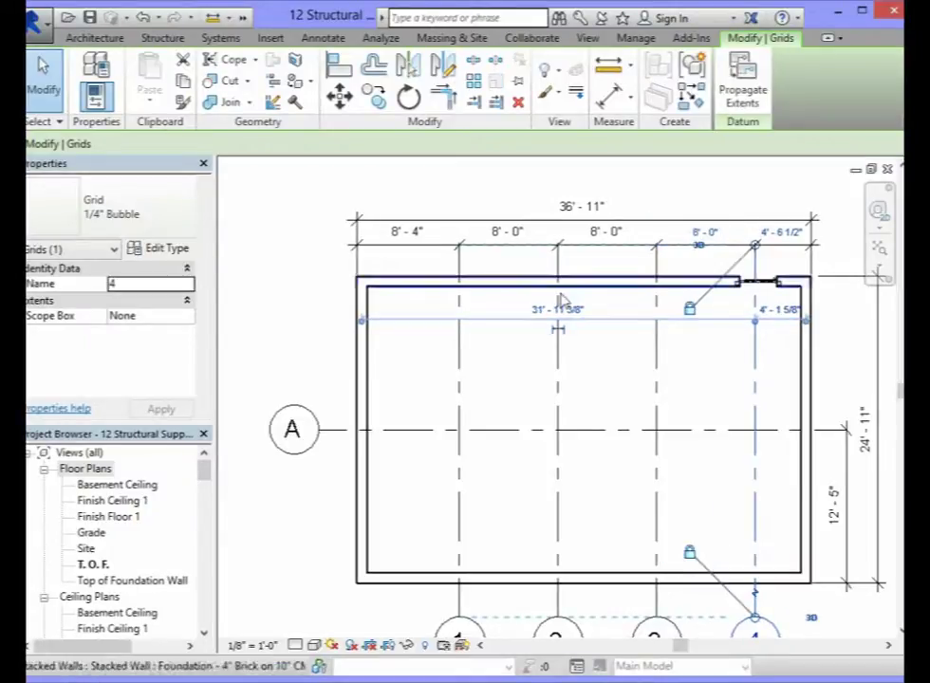
click(410, 203)
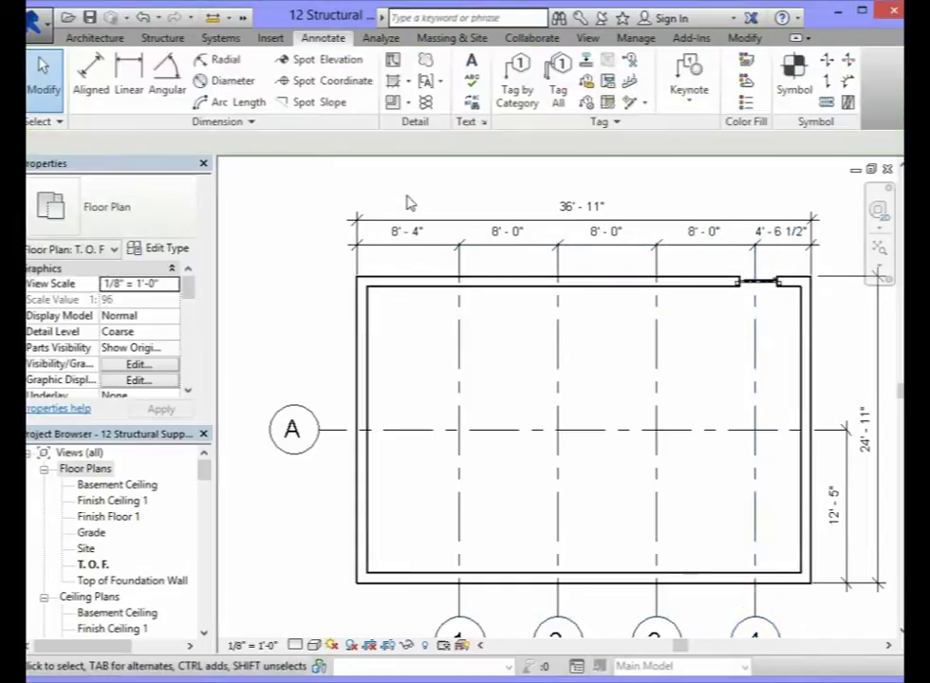
Step: Lock the dimension segments between grids 3 and 4 and between grid 4 and the right wall
click(708, 256)
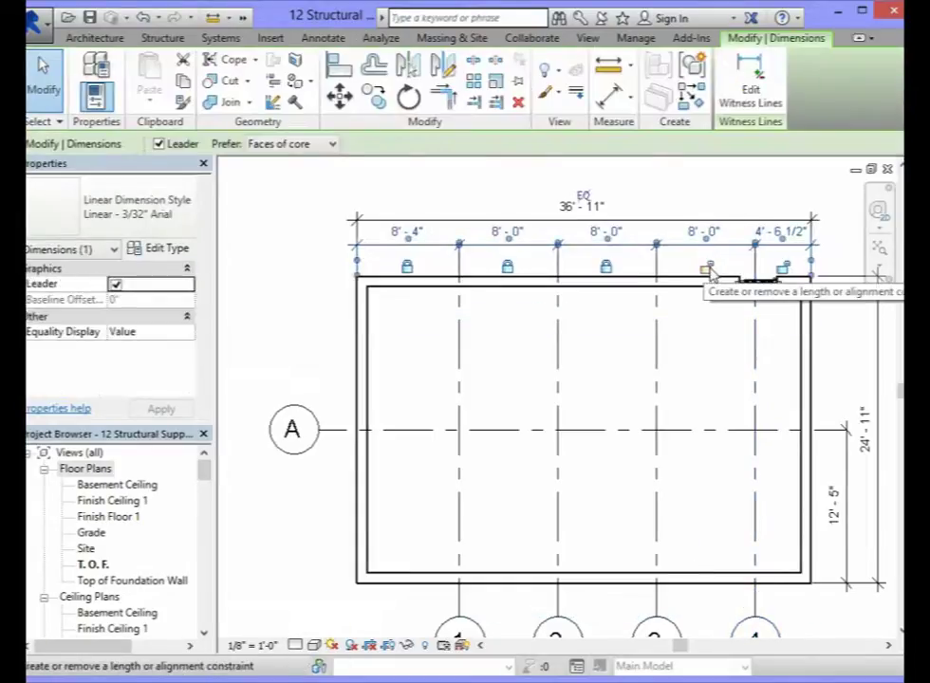
click(708, 270)
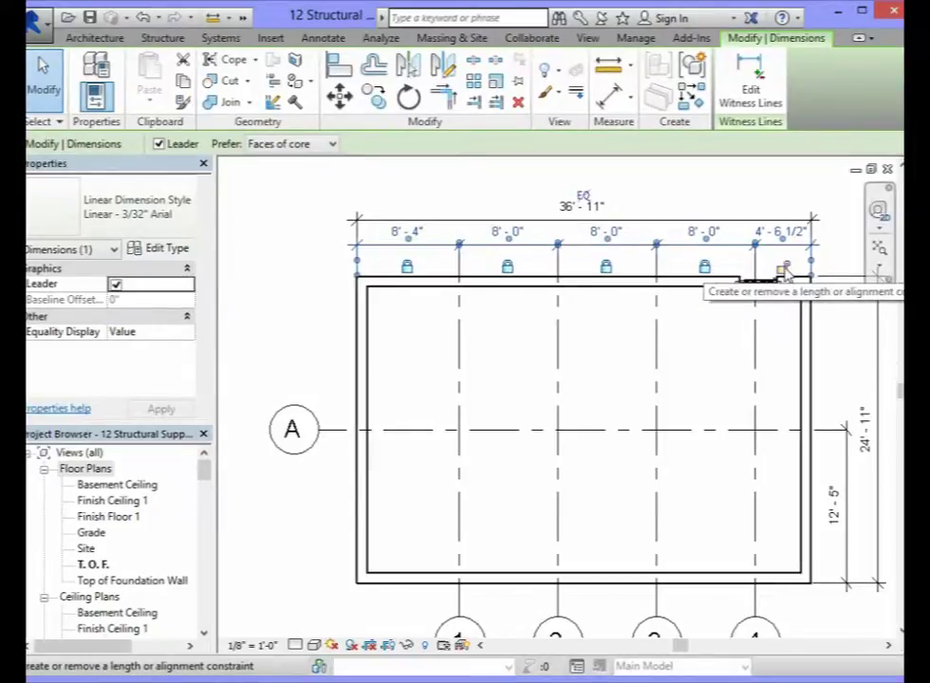
click(784, 270)
click(296, 552)
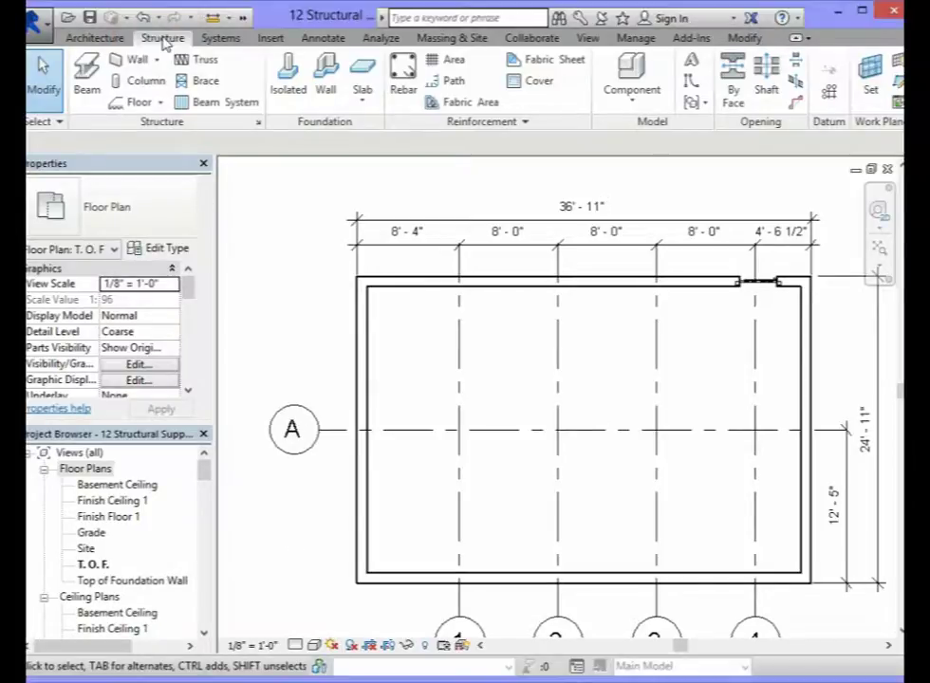
Step: Start placing a structural column and cycle the ribbon through its minimized displays back to the full ribbon
click(147, 86)
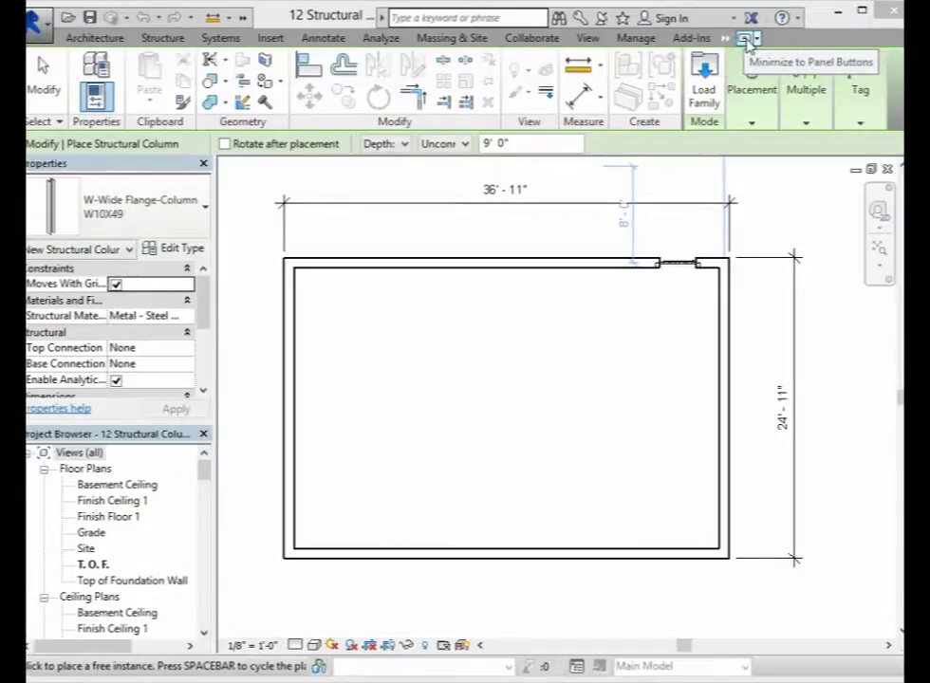
click(746, 39)
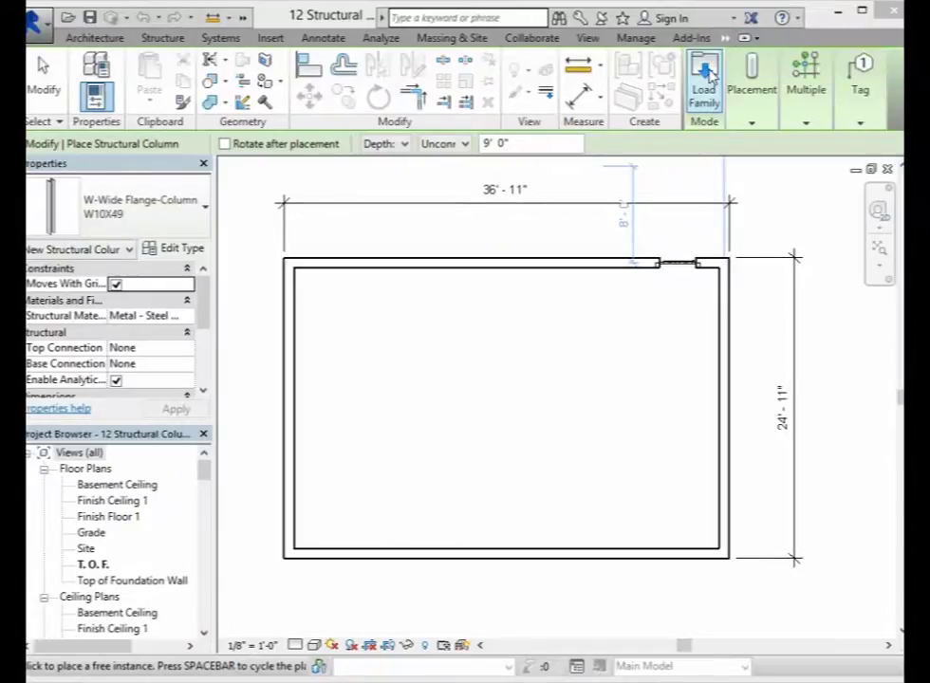
click(746, 39)
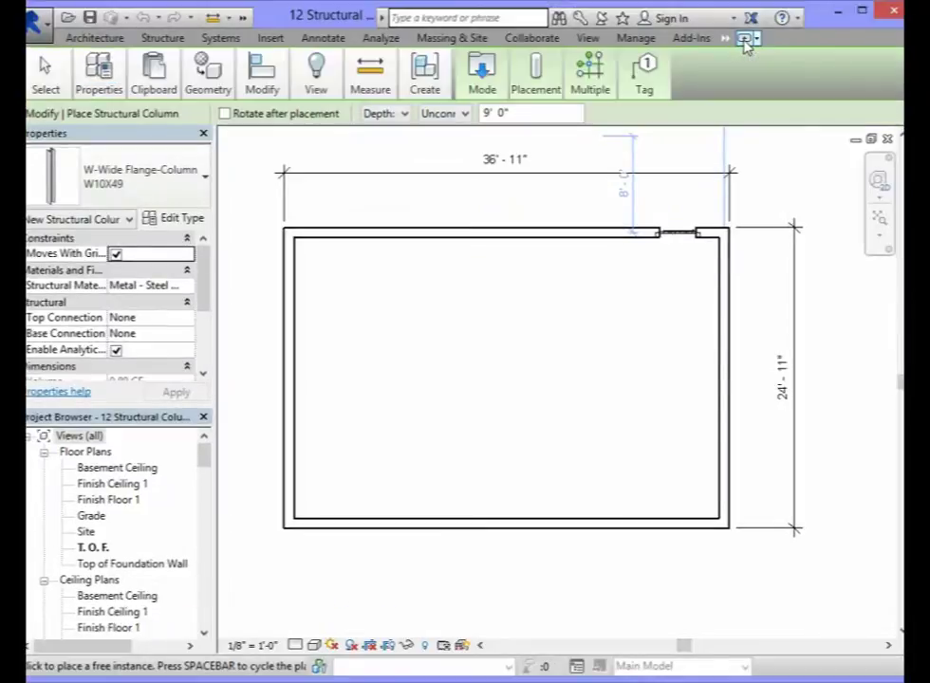
click(746, 40)
click(746, 40)
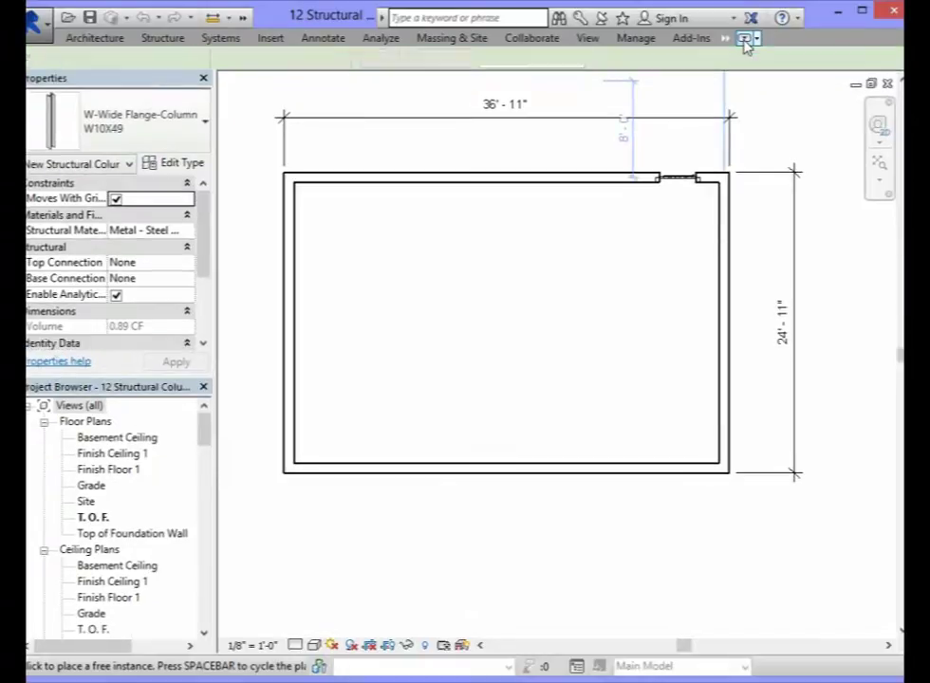
click(746, 39)
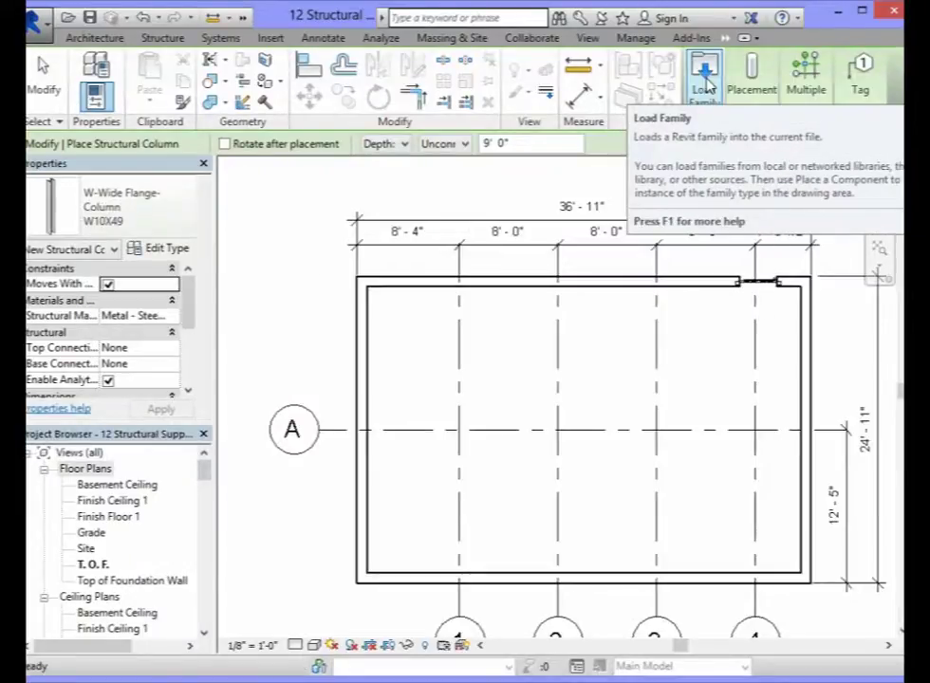
Step: Open the Pipe-Column family for loading from the Steel folder of the US Imperial library's Structural Columns
click(705, 85)
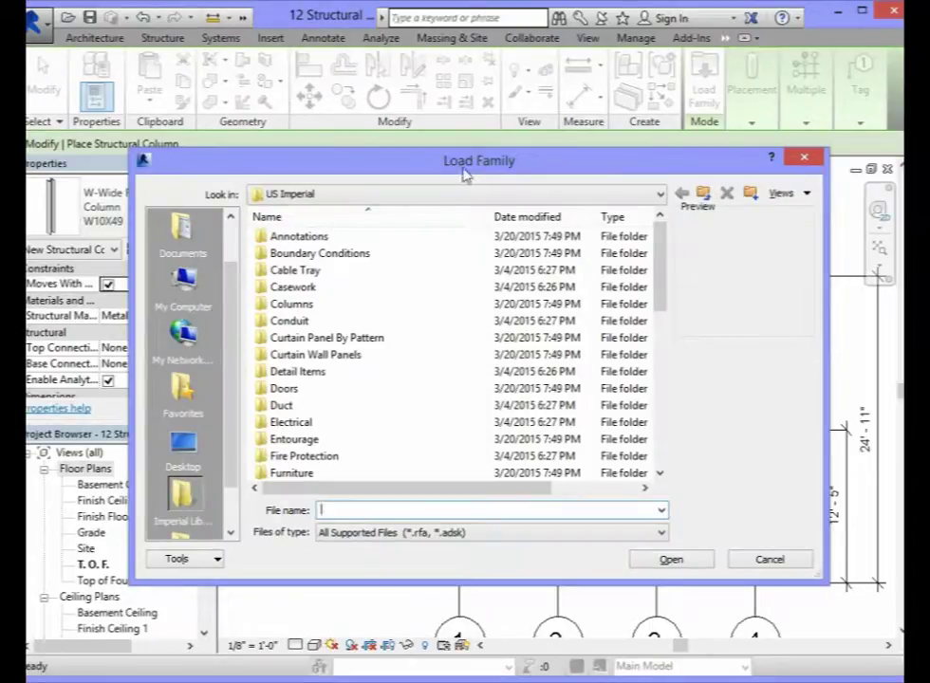
drag(662, 252, 640, 384)
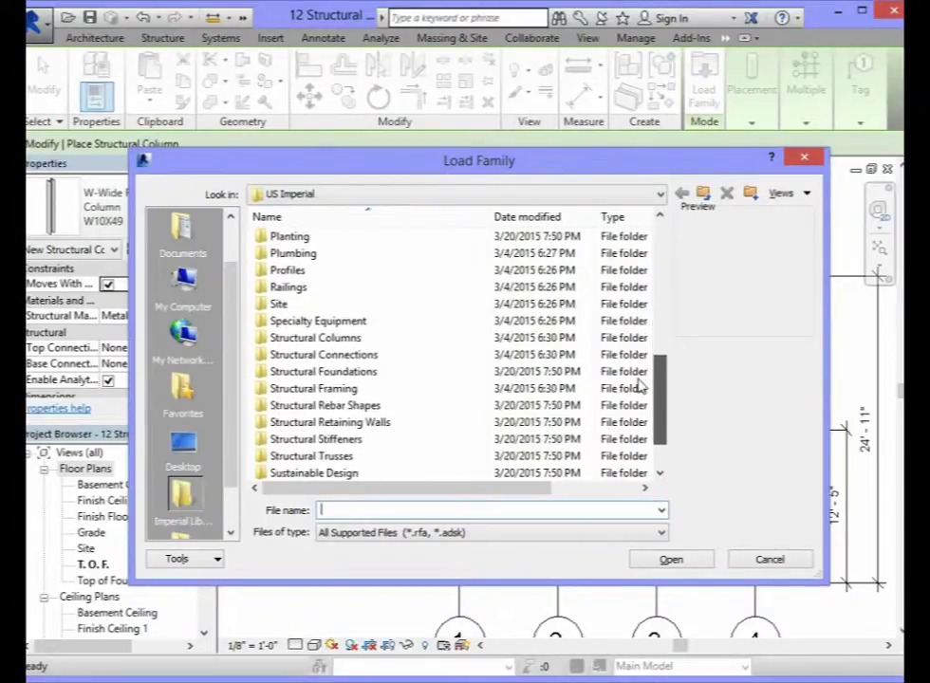
double_click(323, 342)
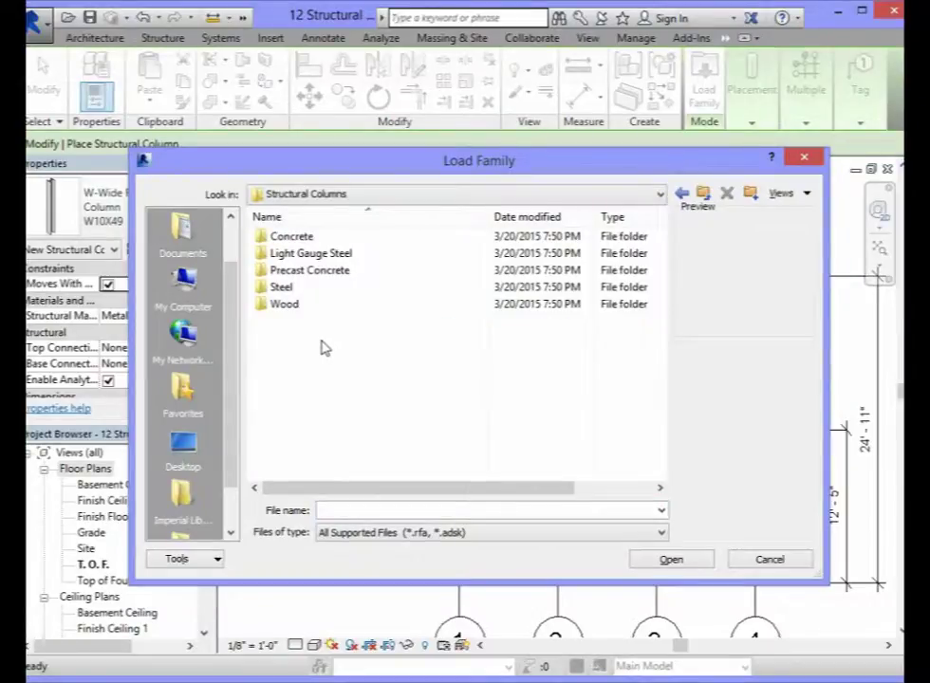
double_click(277, 288)
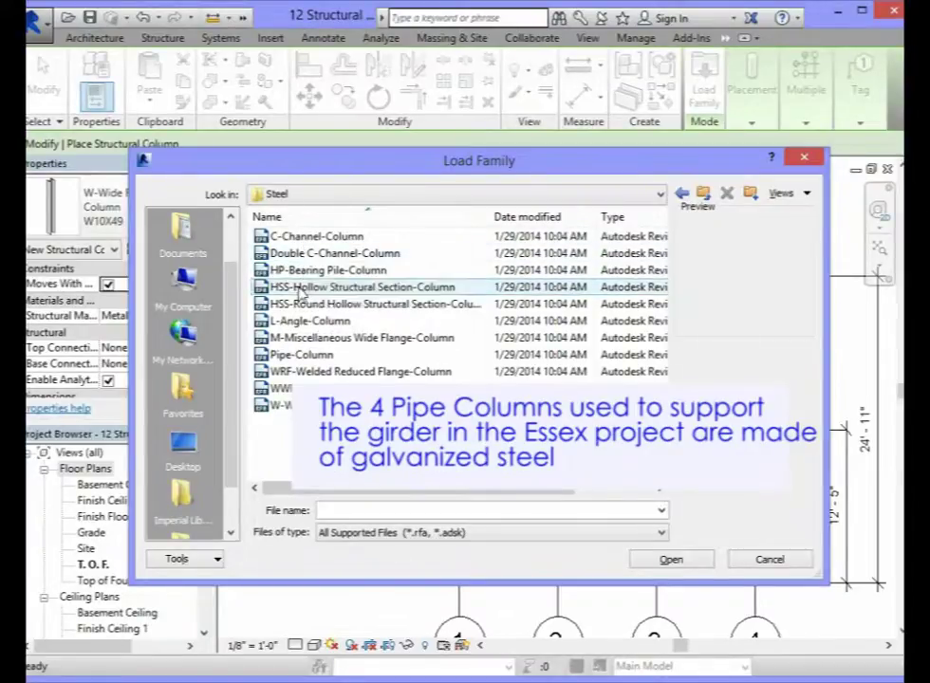
click(297, 357)
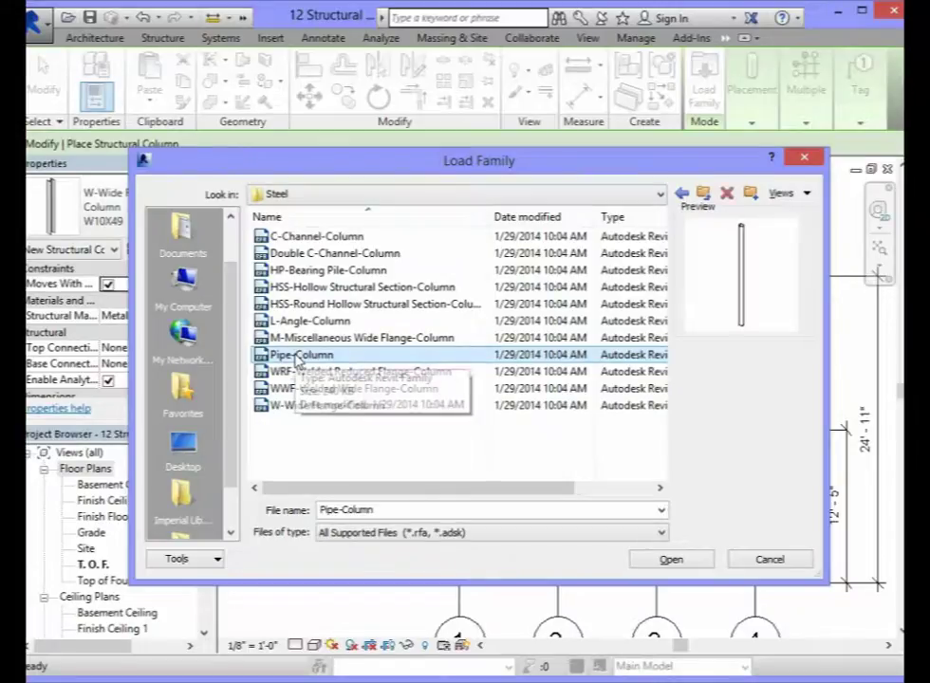
click(671, 560)
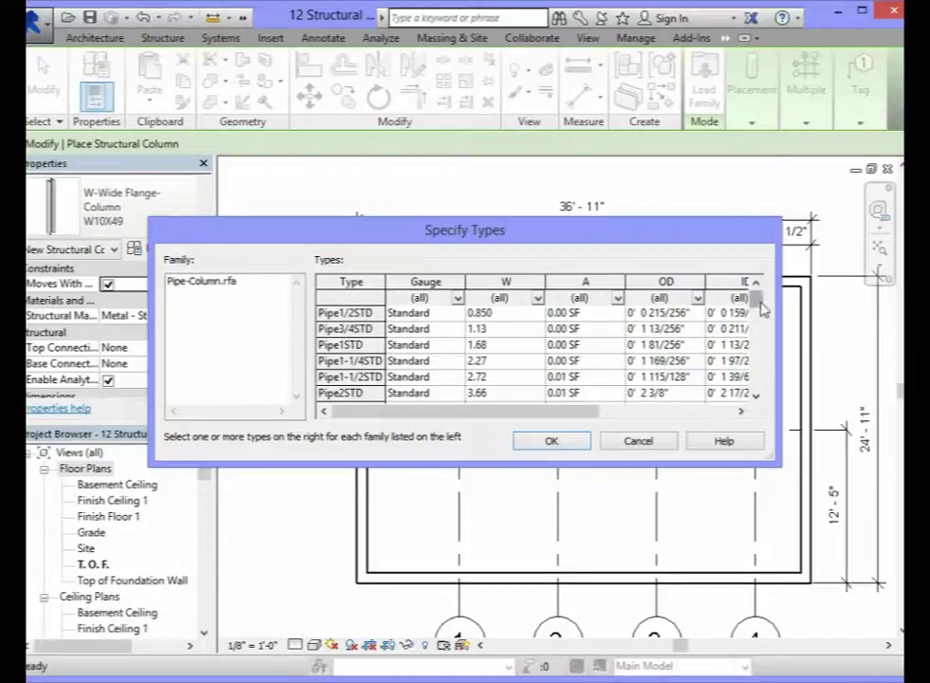
Step: Load the Pipe4STD type of the Pipe-Column family and leave the column placement command
drag(759, 302, 757, 325)
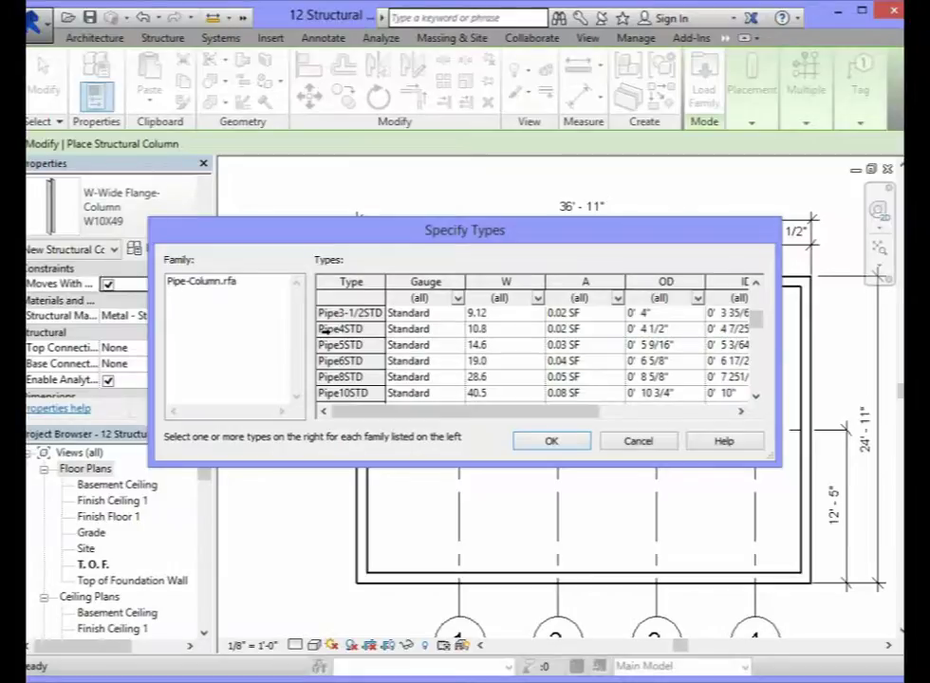
click(333, 328)
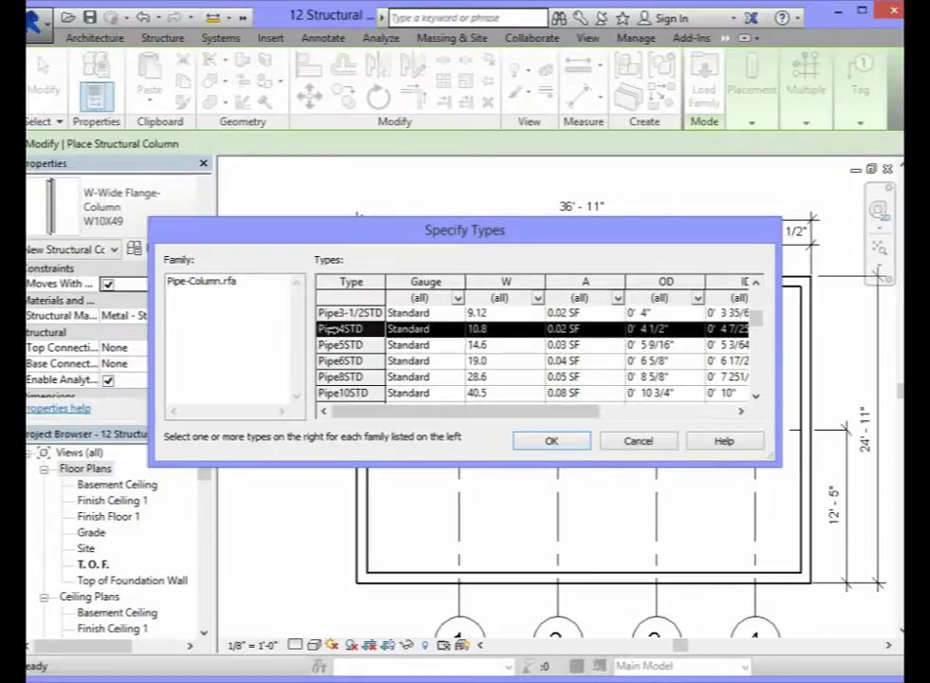
click(553, 443)
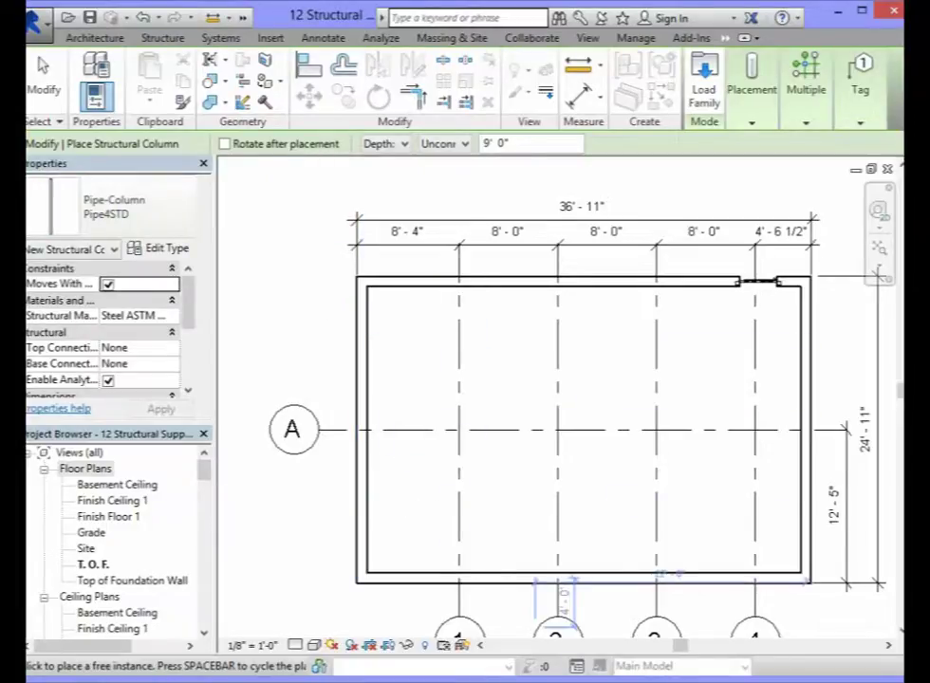
key(Escape)
Step: Place a Pipe4STD structural column at the intersection of grids A and 1 using At Grids and finish the placement
middle_drag(405, 635, 353, 579)
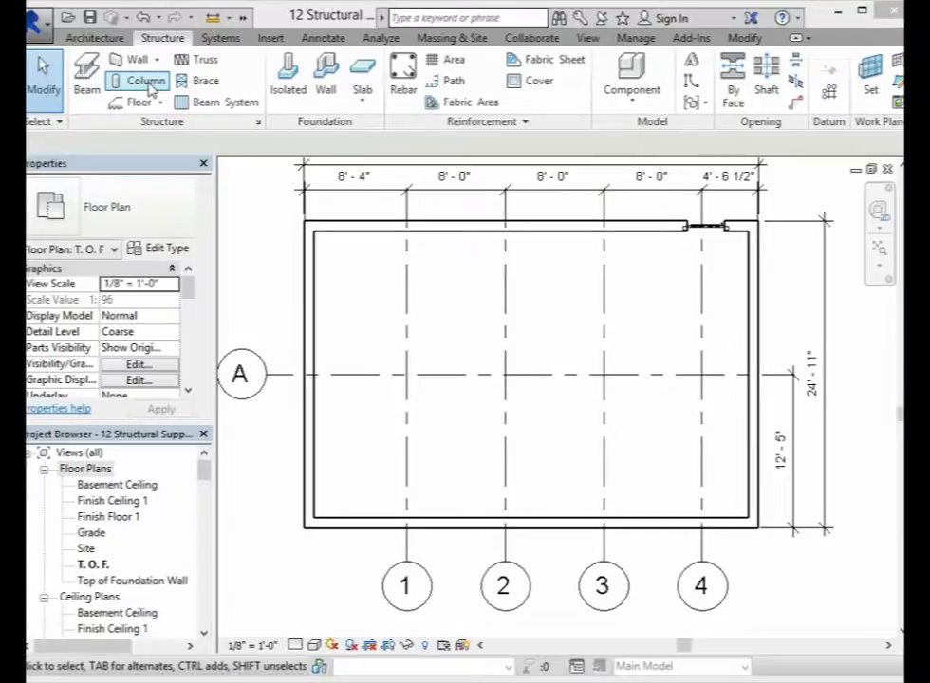
click(148, 84)
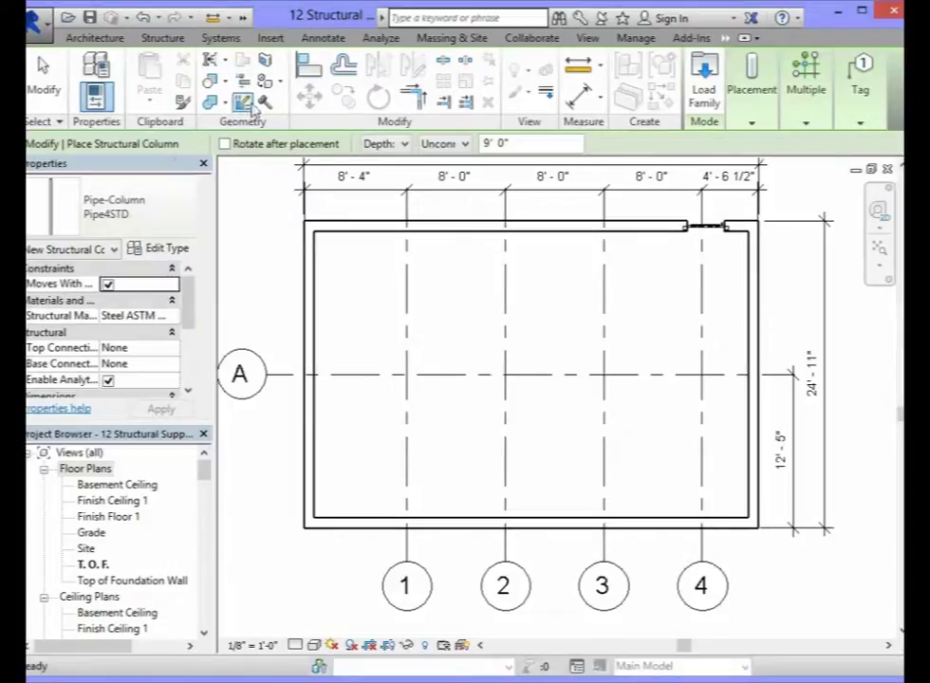
mouse_move(800, 127)
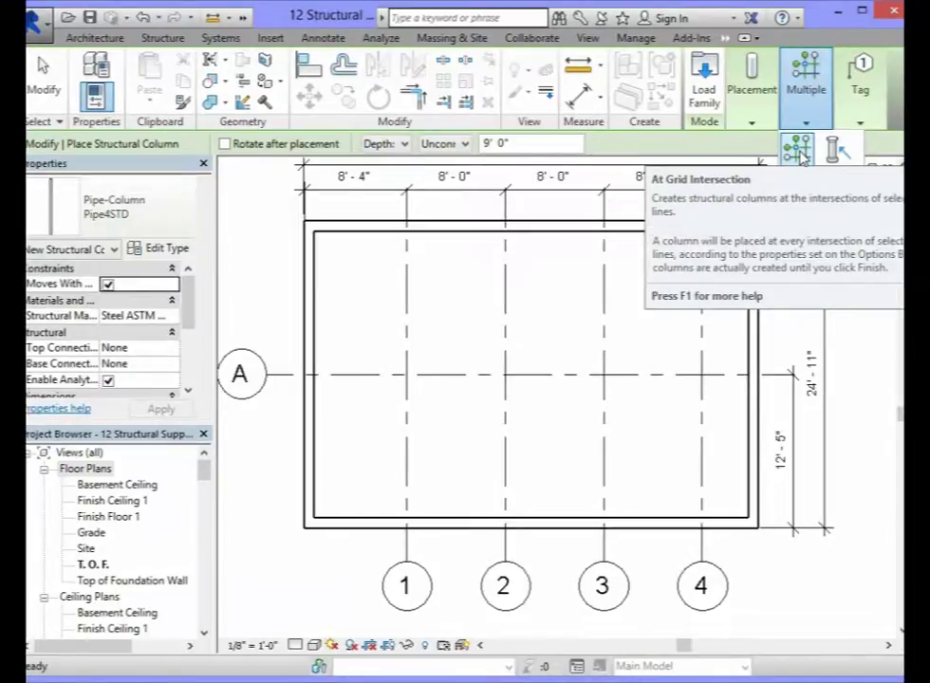
click(798, 157)
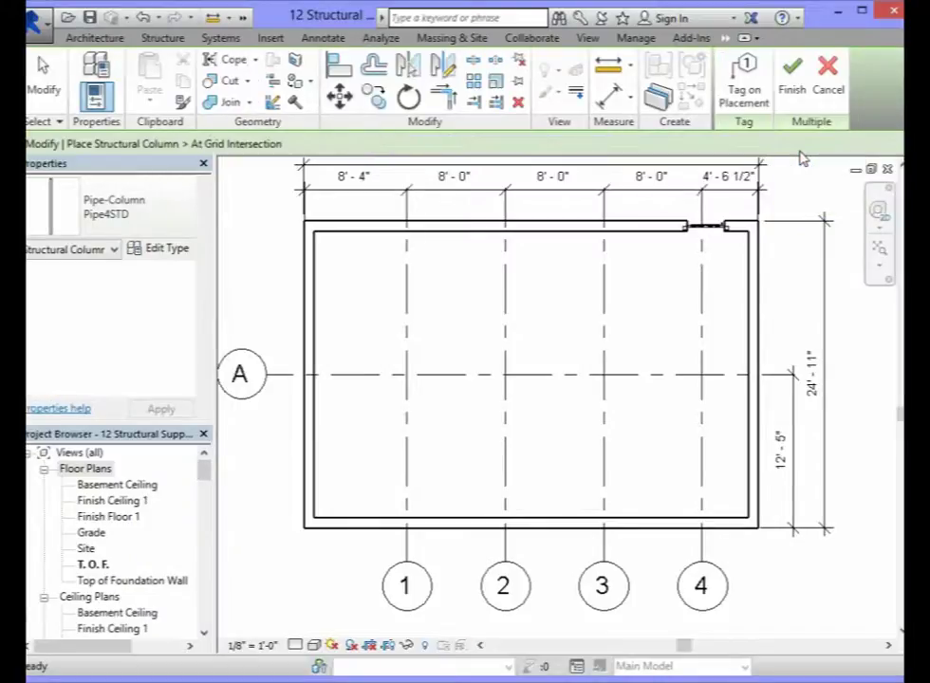
click(355, 377)
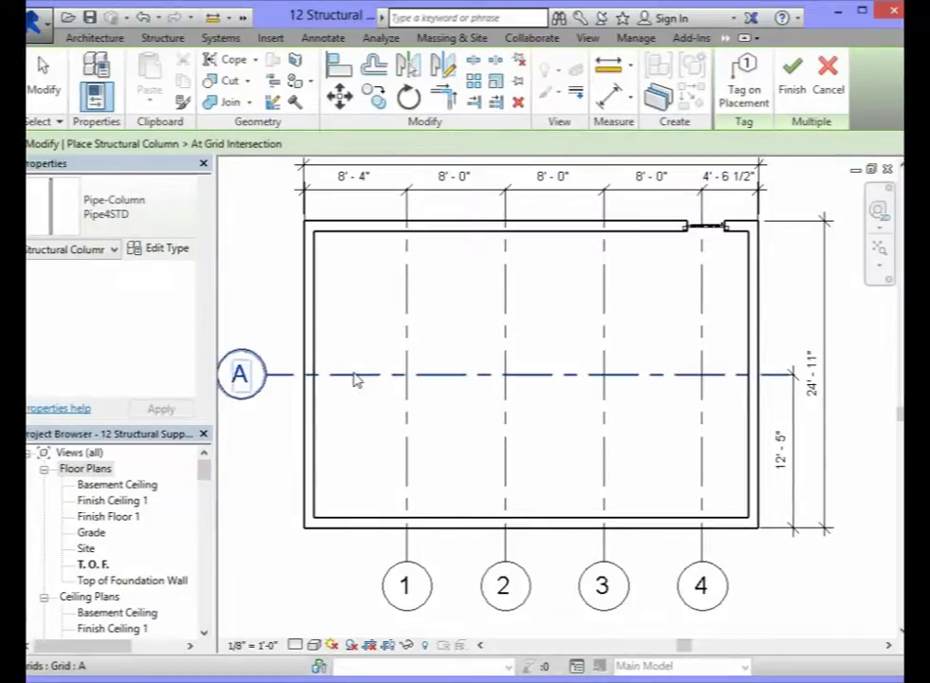
ctrl+click(408, 313)
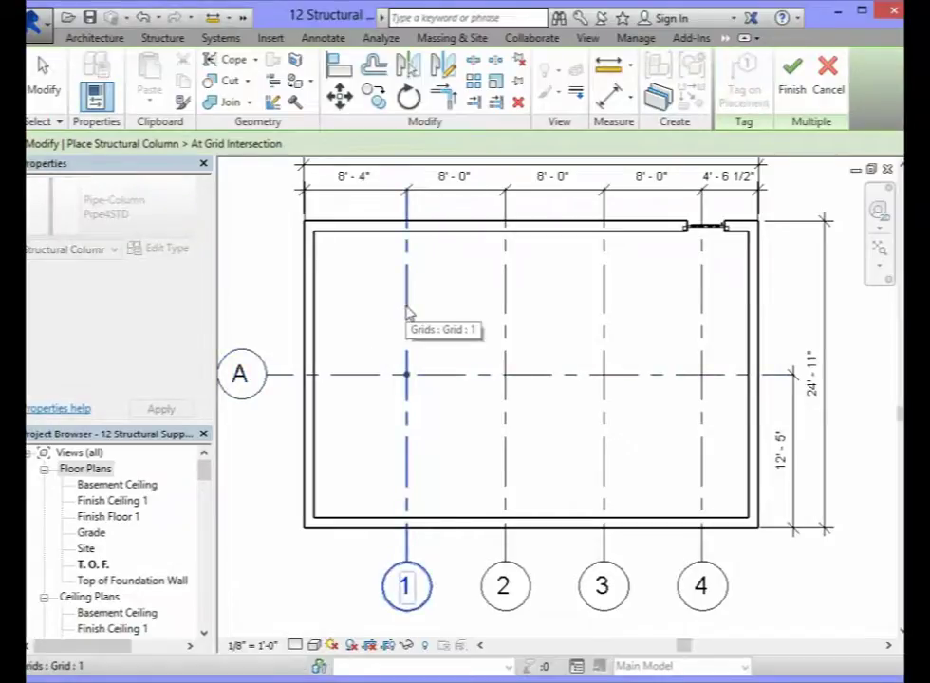
scroll(425, 389, up, 5)
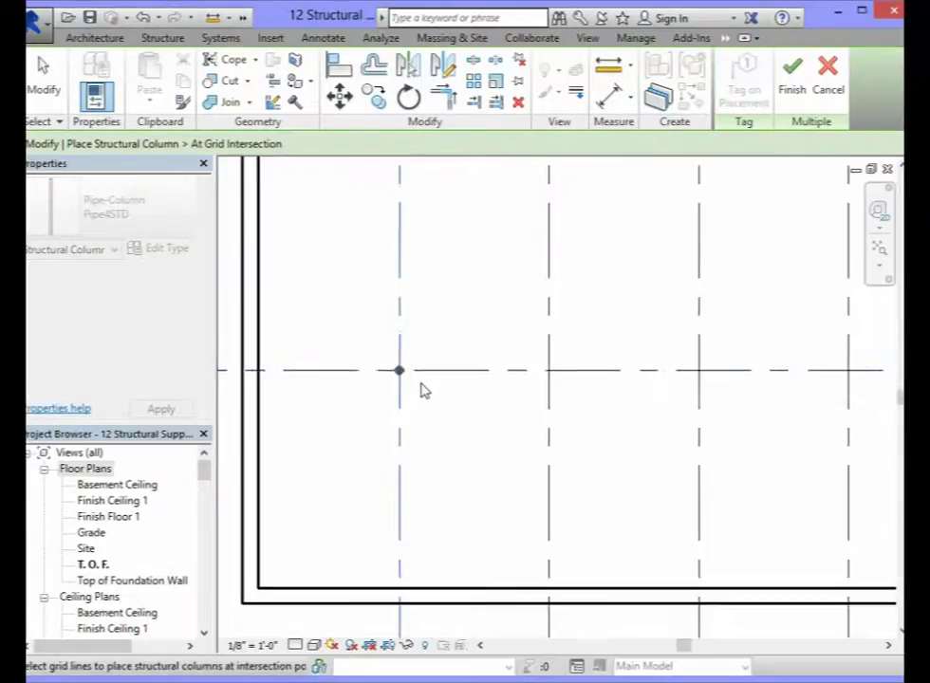
scroll(398, 377, up, 3)
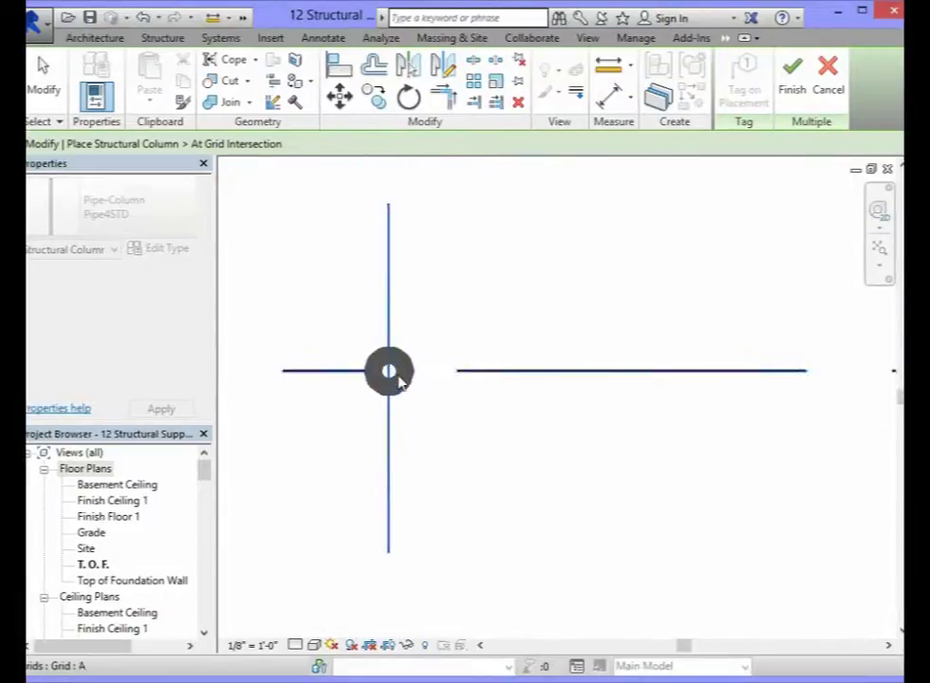
scroll(390, 380, up, 2)
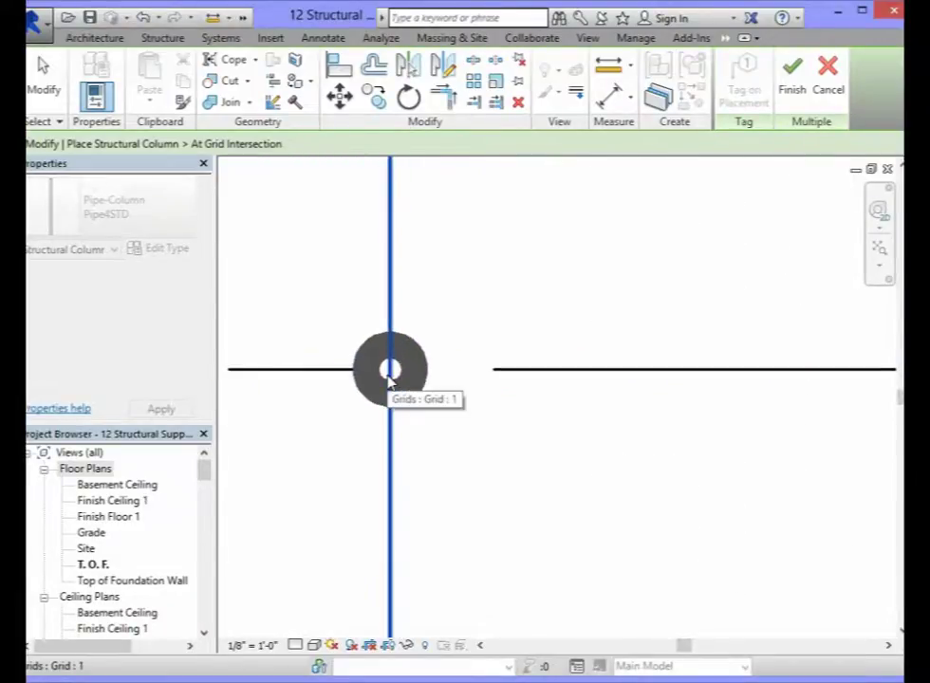
scroll(389, 380, down, 5)
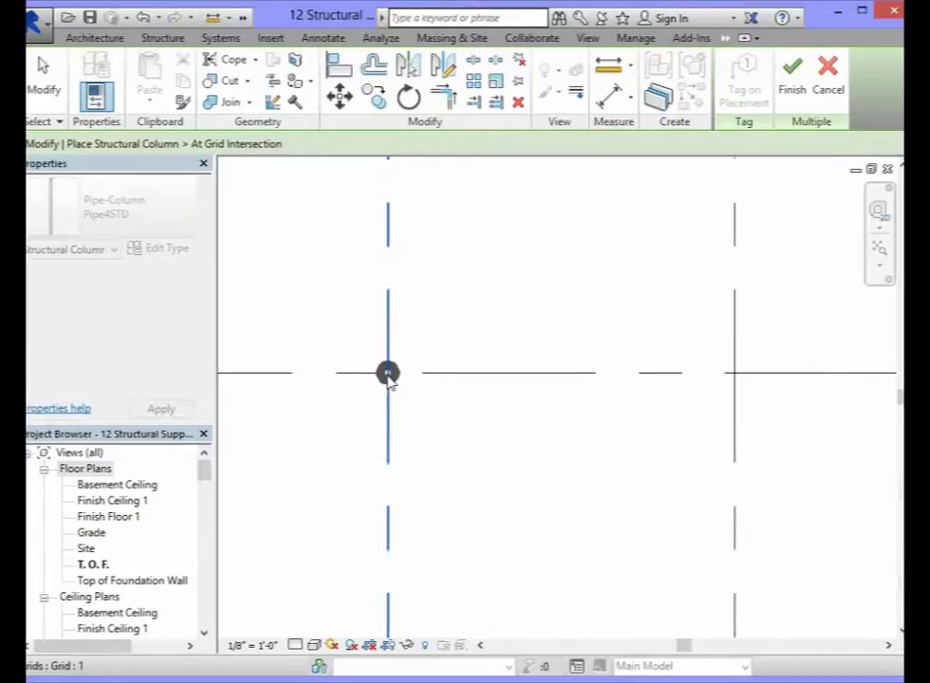
scroll(389, 380, down, 2)
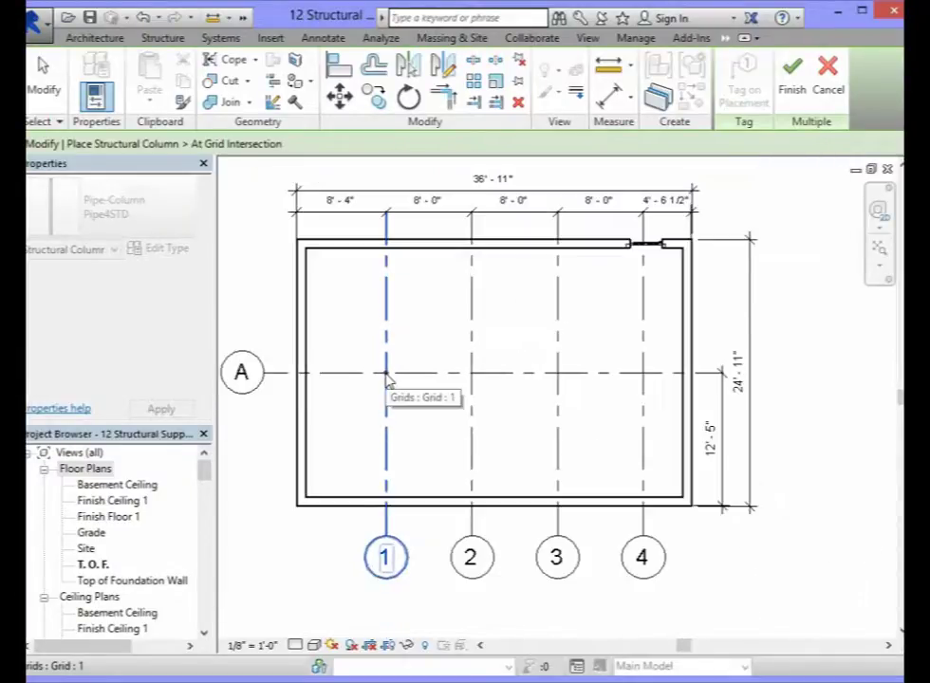
click(793, 87)
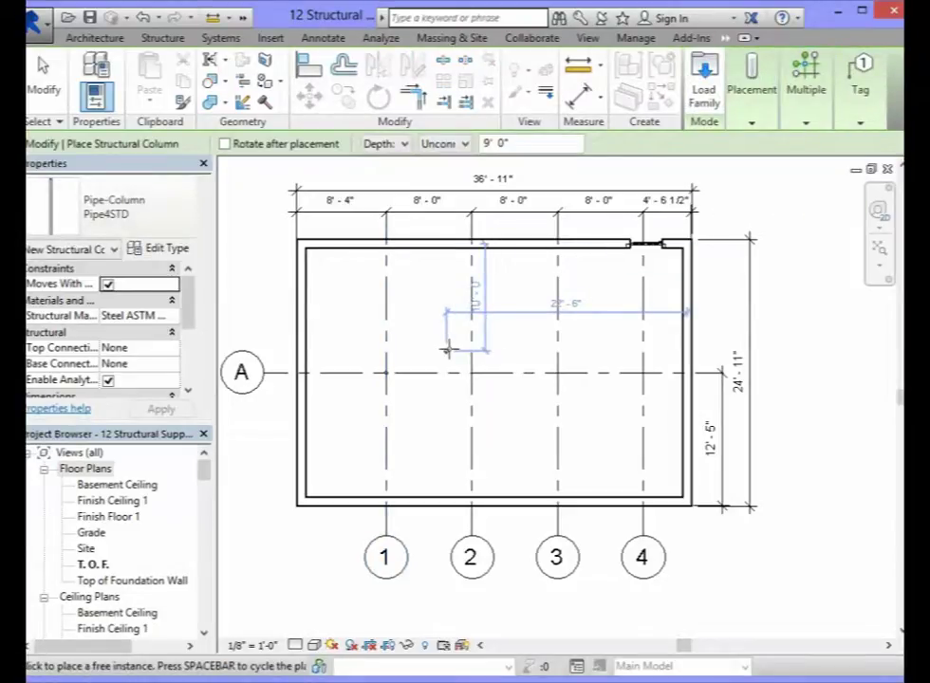
Step: Place a Pipe4STD column at the intersection of grids A and 2 with At Grids and finish it
click(805, 119)
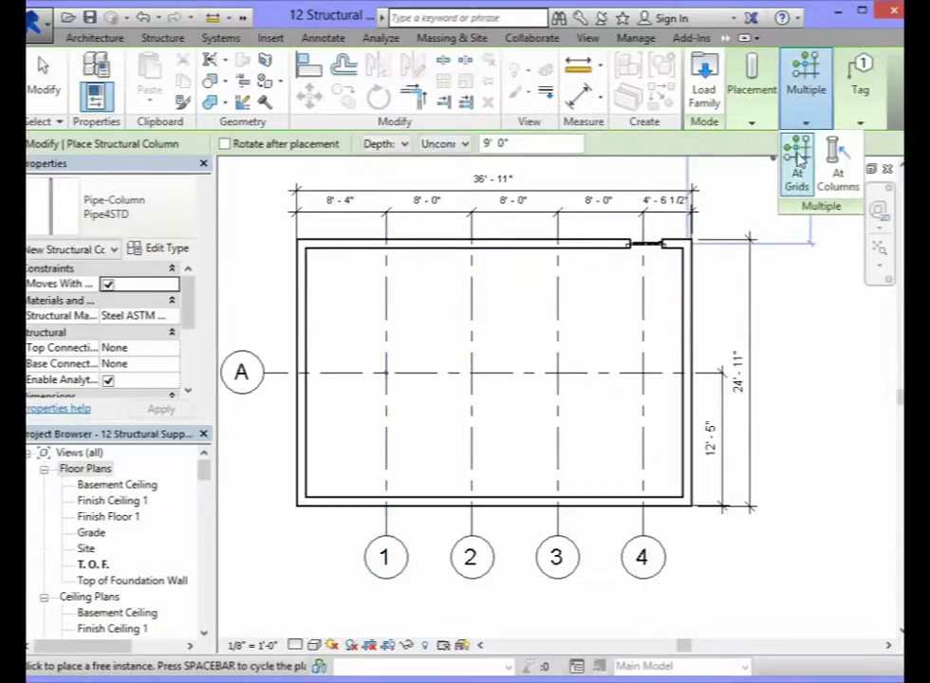
click(799, 161)
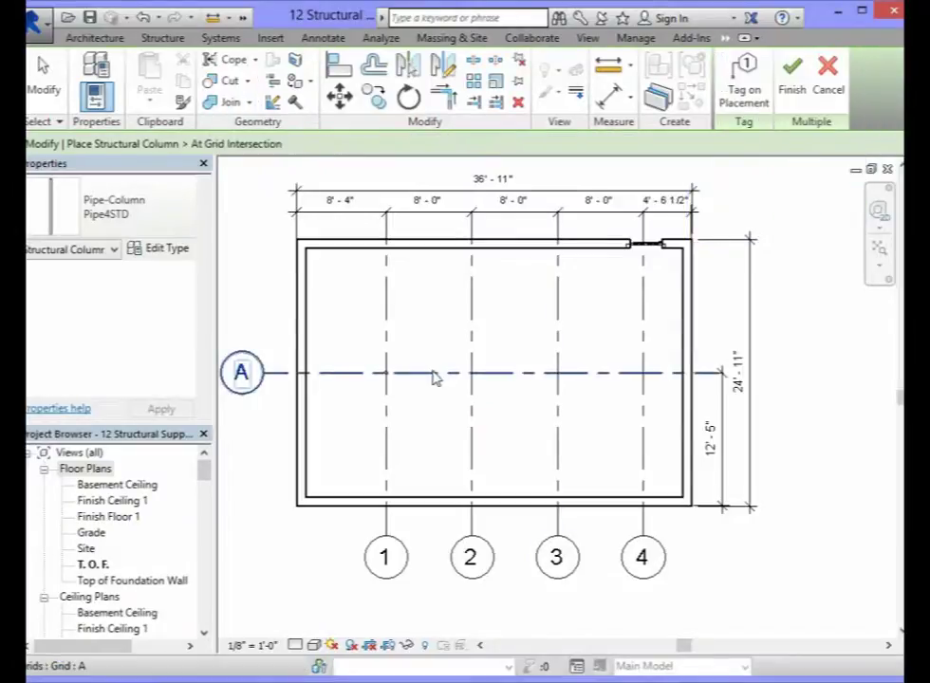
click(471, 338)
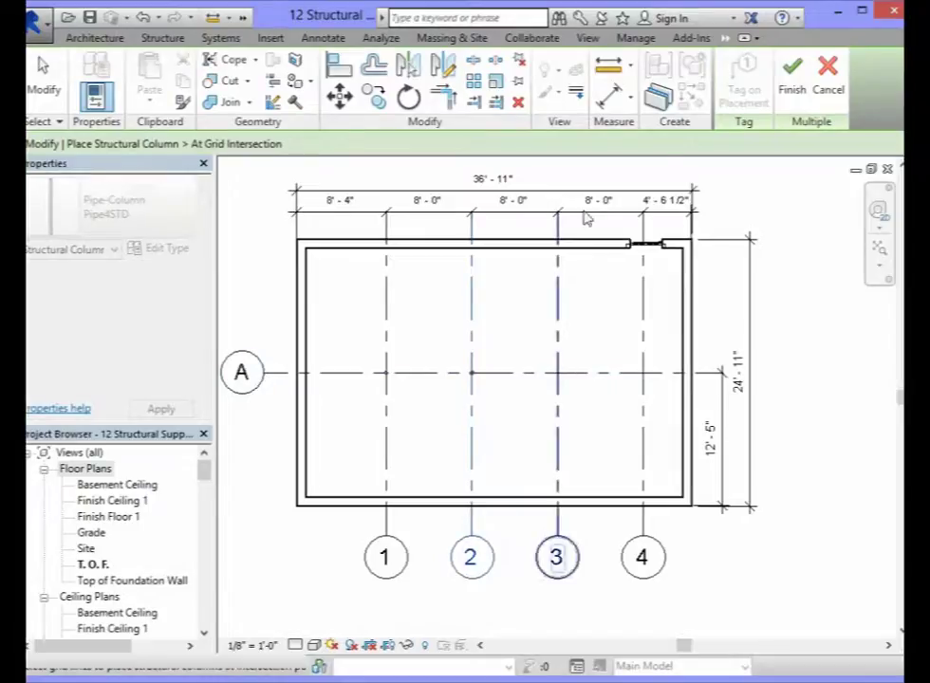
click(791, 93)
mouse_move(792, 93)
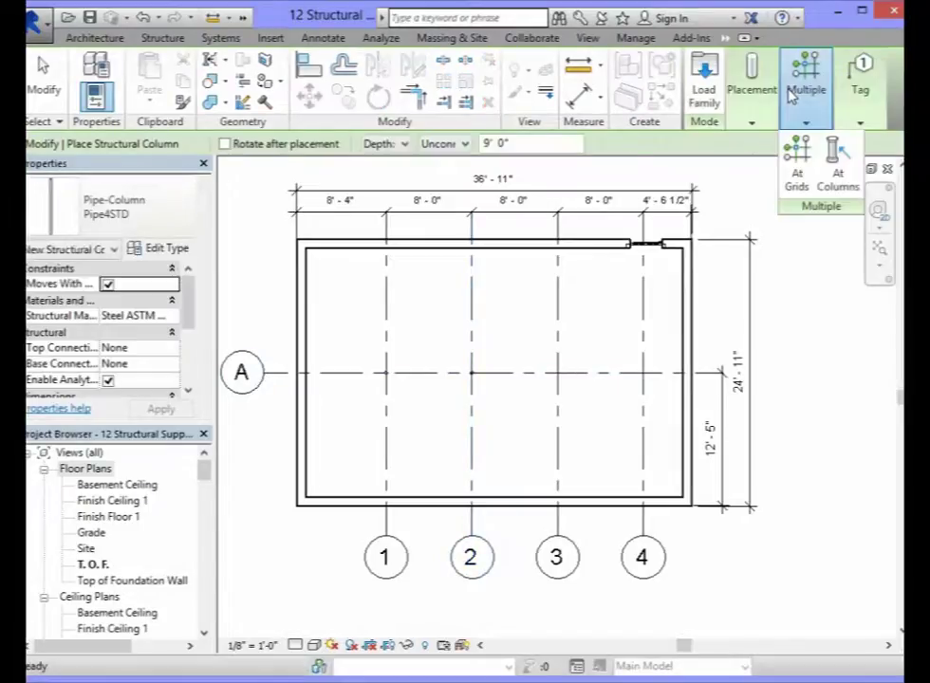
Step: Place a Pipe4STD column at the intersection of grids A and 3 with At Grids and finish it
click(797, 160)
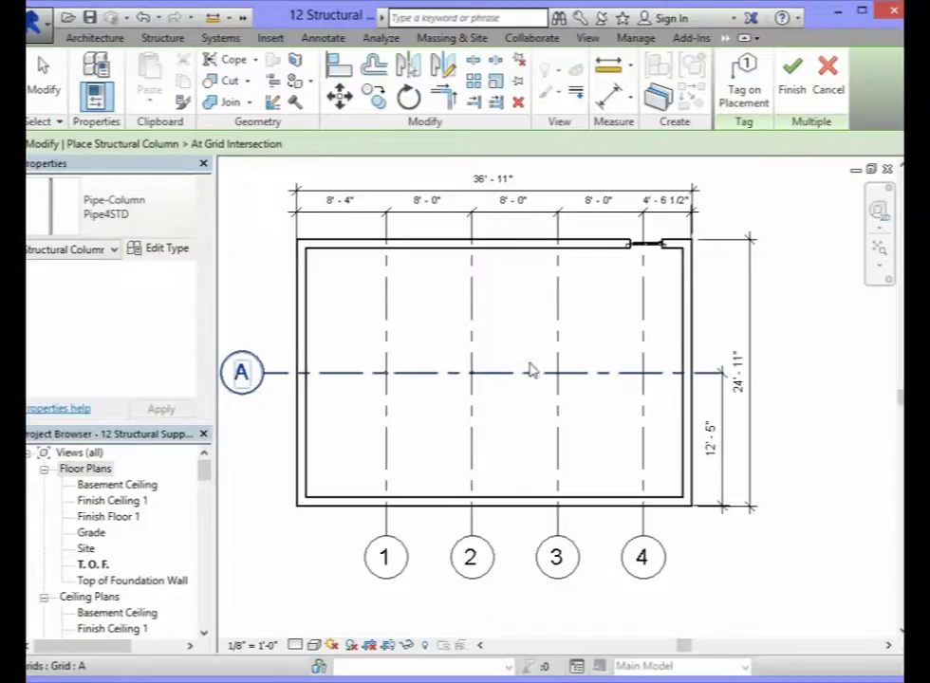
click(560, 342)
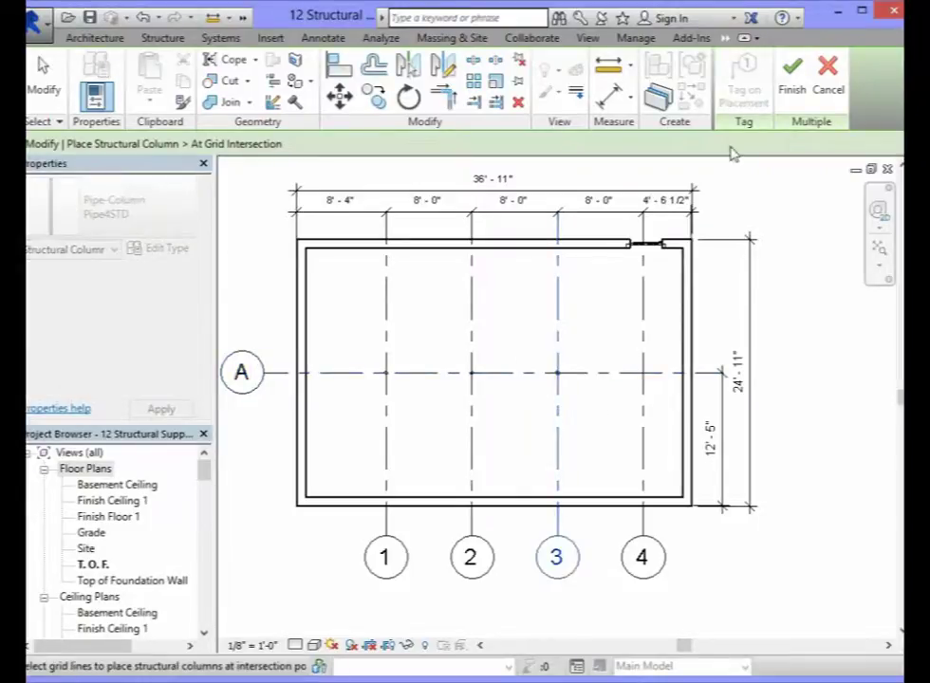
click(796, 90)
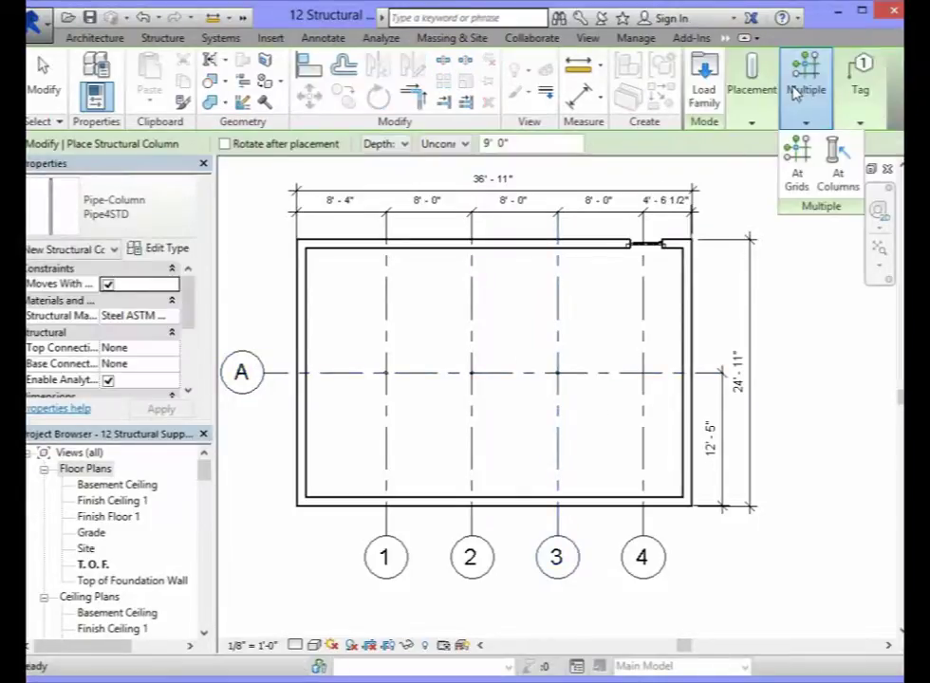
Step: Place a Pipe4STD column at the intersection of grids A and 4 with At Grids, finish it and leave the command
click(797, 160)
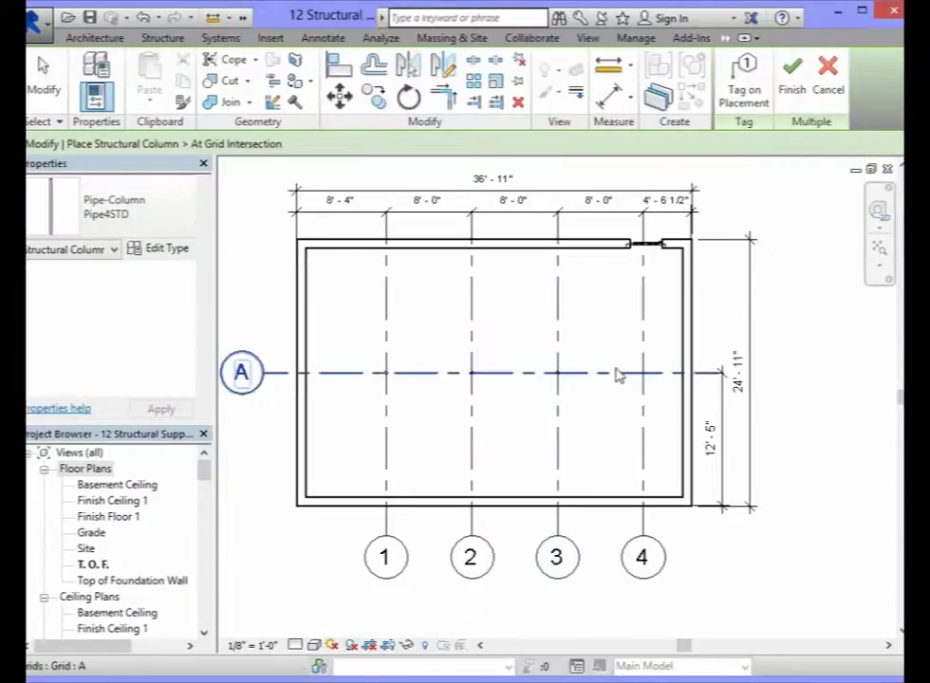
click(644, 333)
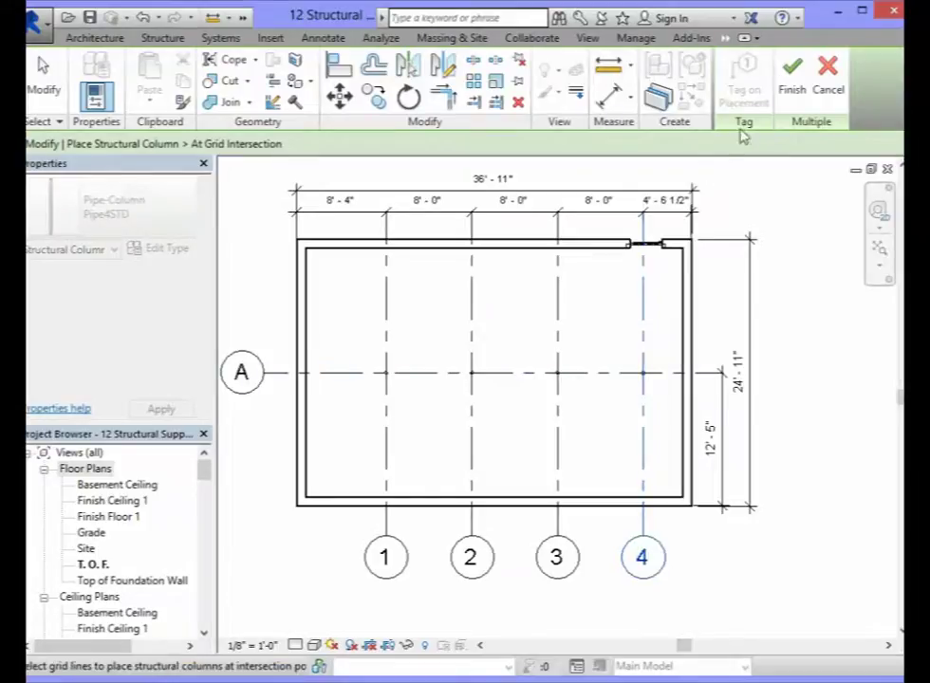
click(793, 76)
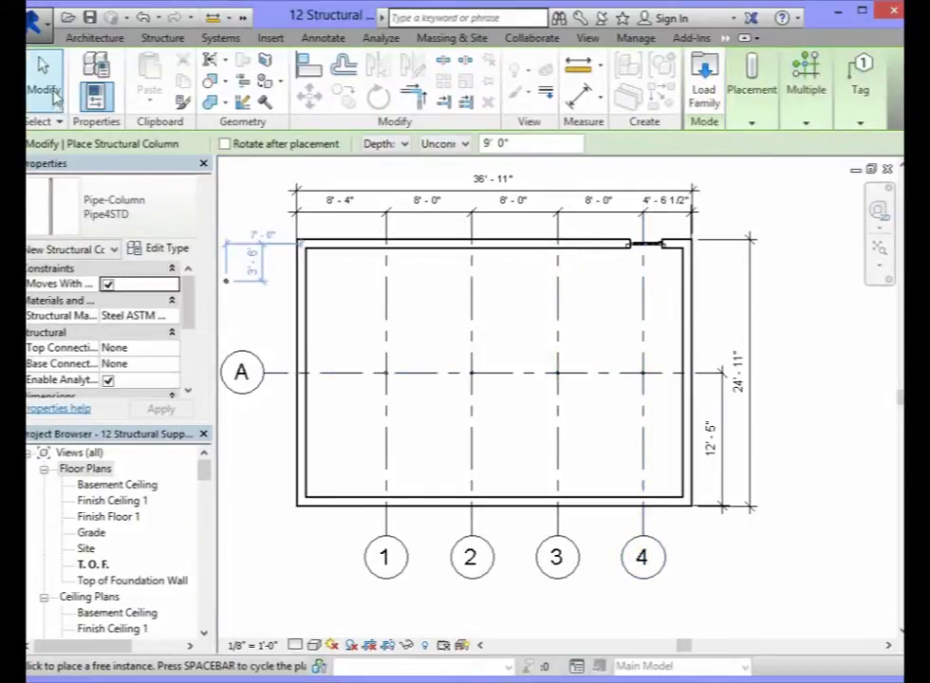
click(48, 87)
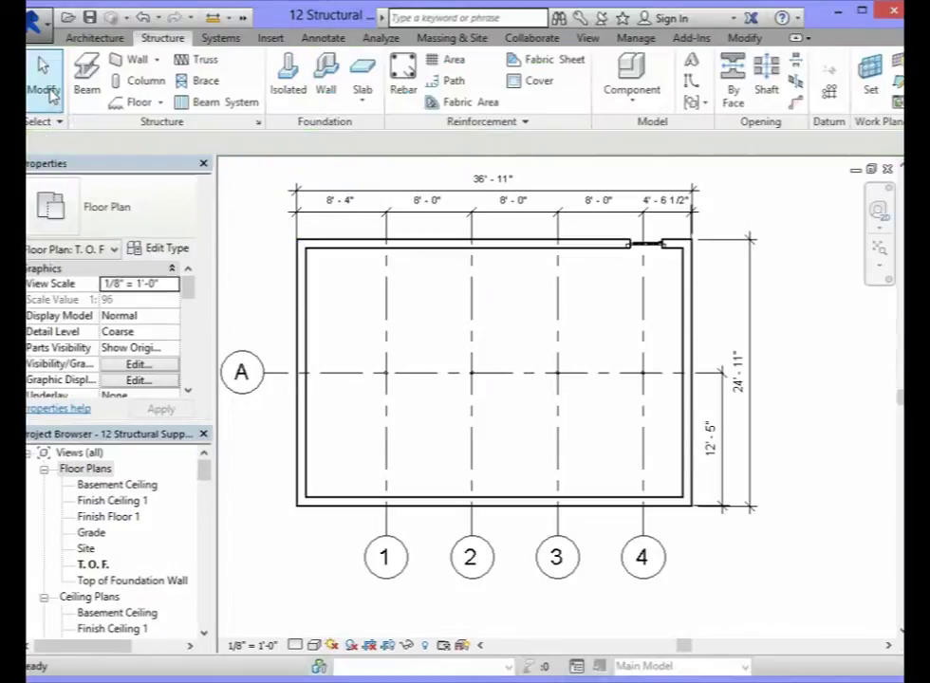
Step: Examine the placed pipe columns along grid A up close on the plan
scroll(454, 374, up, 2)
scroll(454, 374, up, 3)
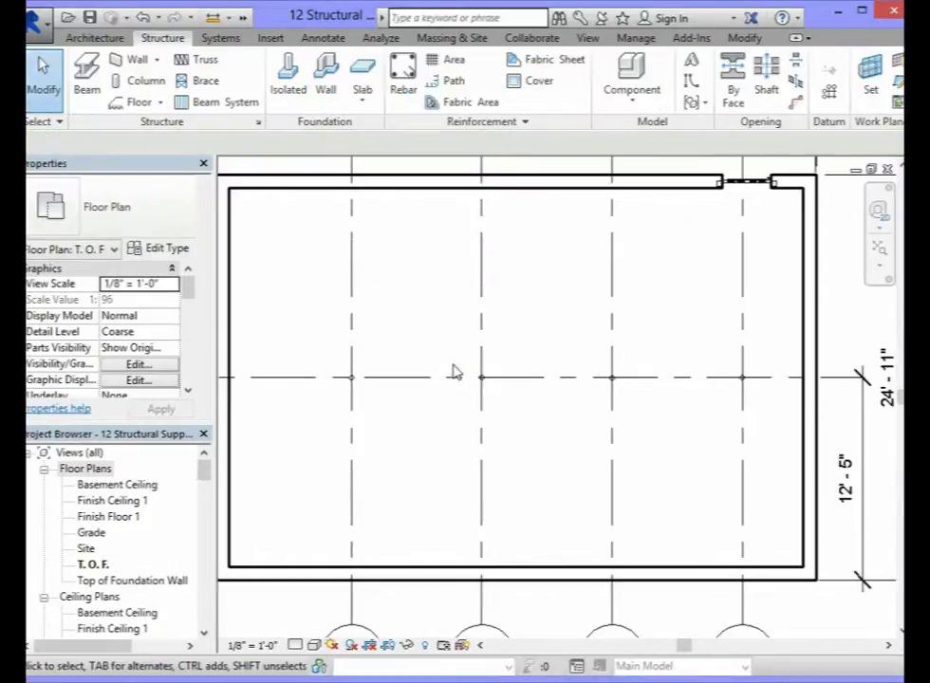
scroll(418, 372, up, 2)
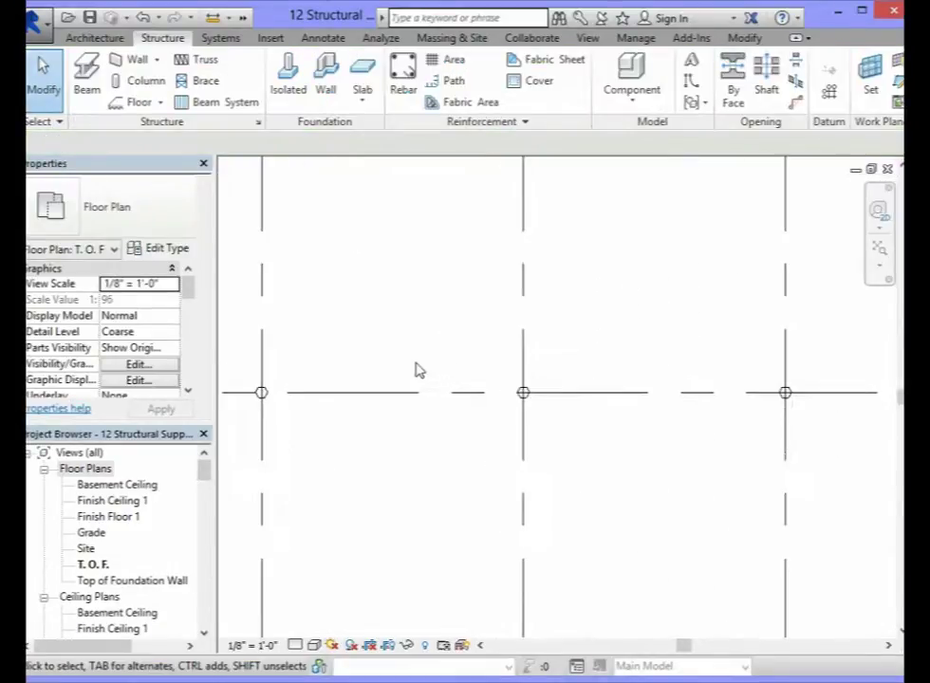
scroll(418, 370, up, 2)
scroll(415, 370, down, 1)
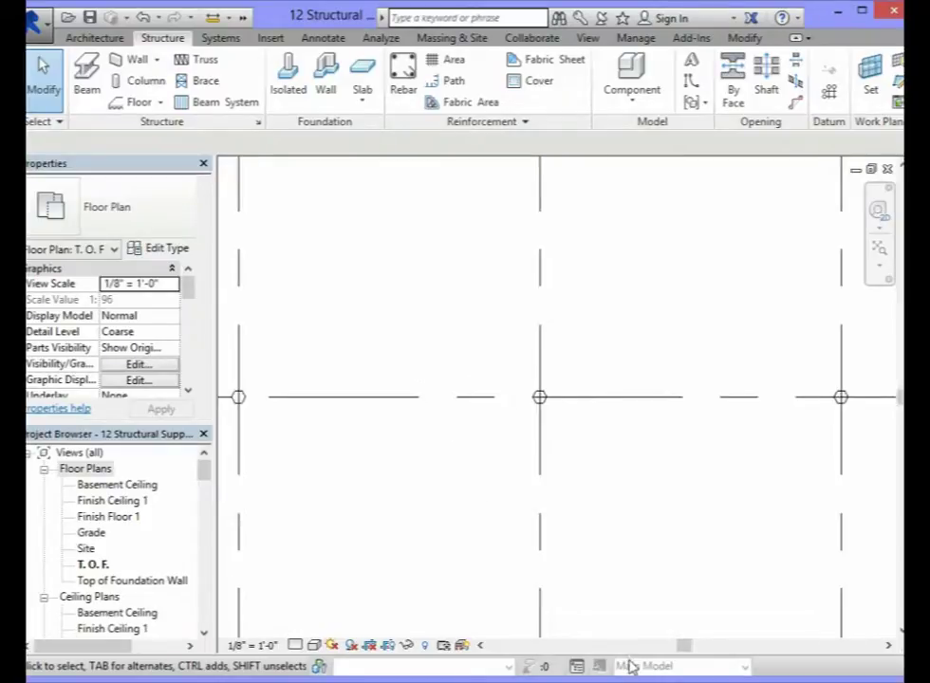
drag(685, 646, 606, 646)
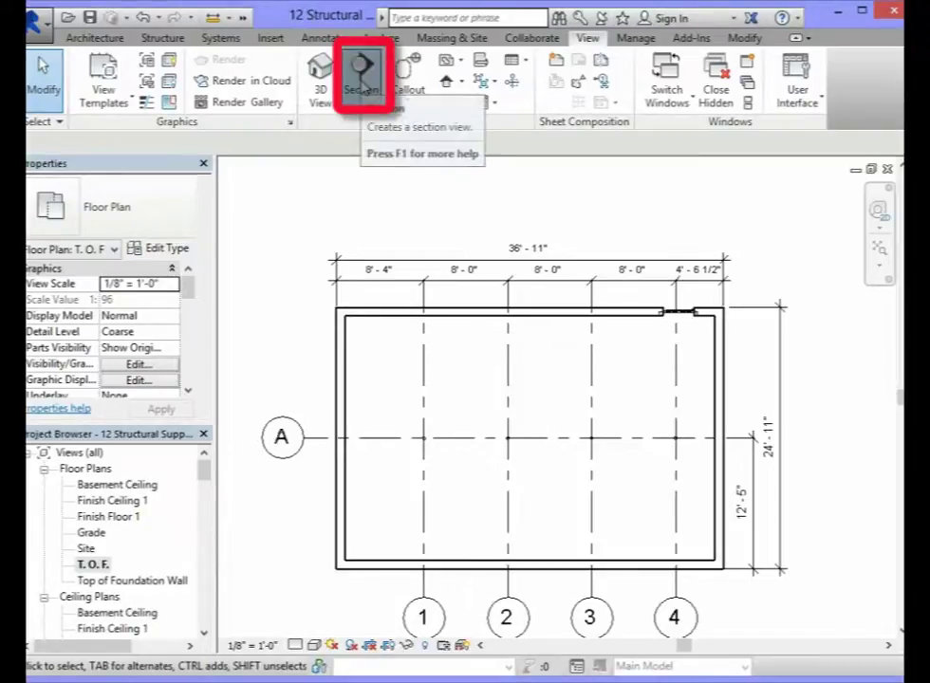
Step: Draw a horizontal Building Section line across the whole plan just below grid A, extending beyond both side walls
click(362, 87)
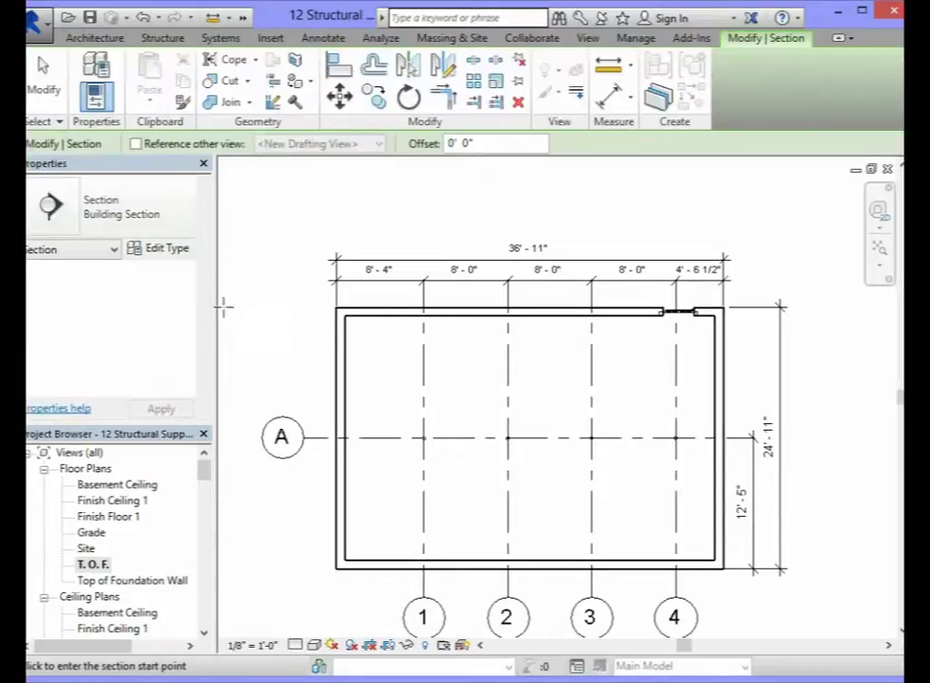
click(169, 210)
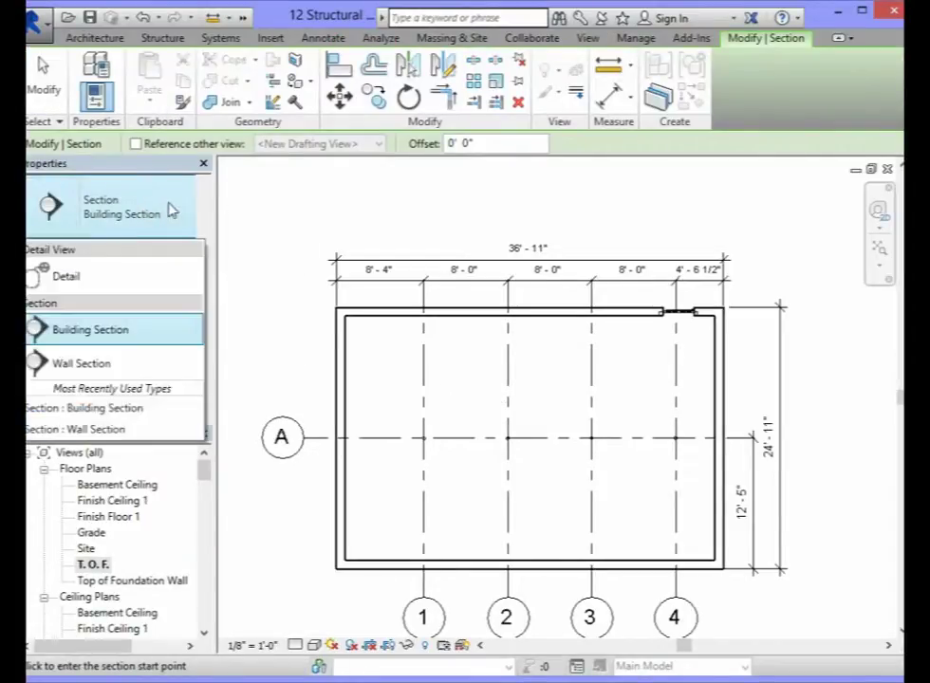
click(88, 330)
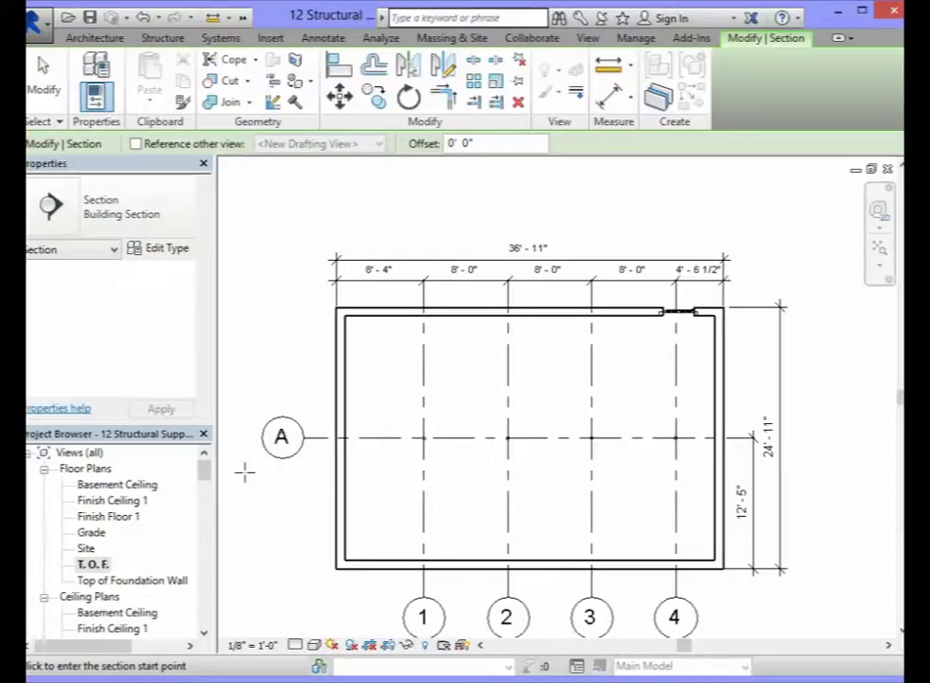
click(245, 472)
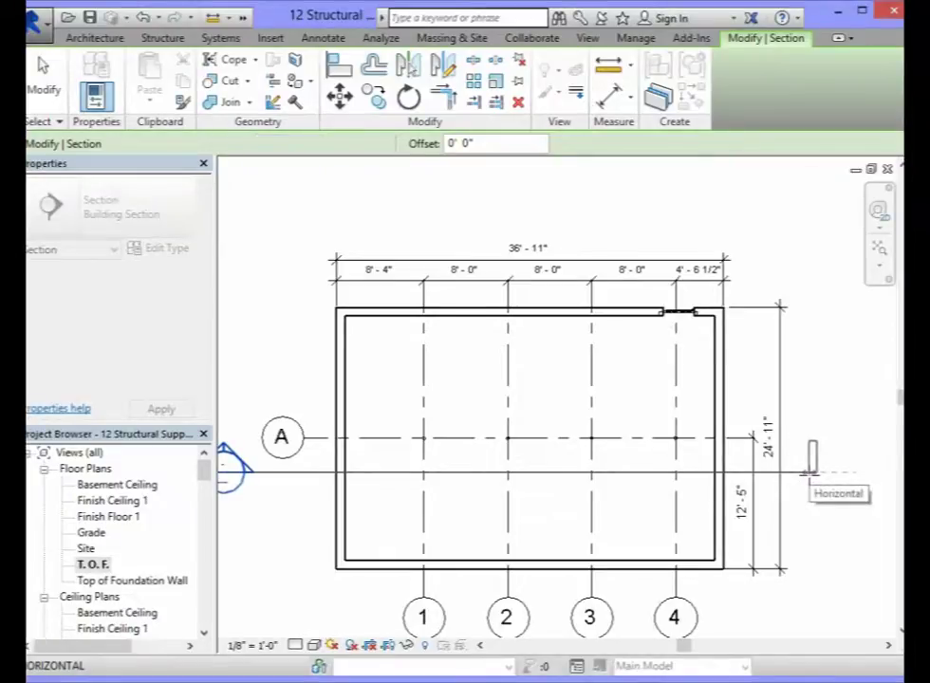
click(810, 472)
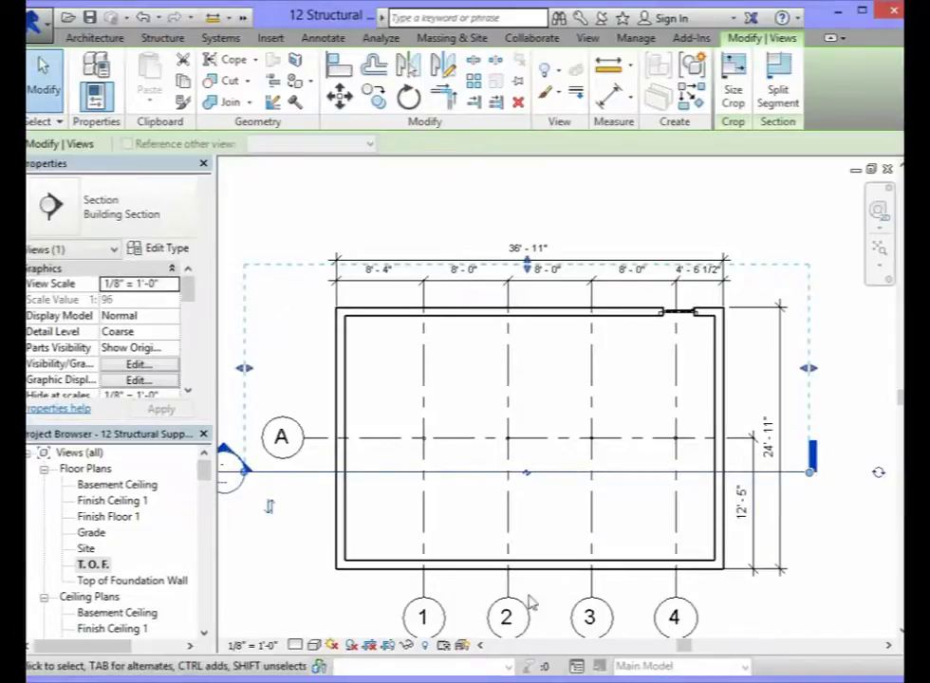
key(Escape)
Step: Open the Section 1 view under Sections (Building Section)
drag(208, 467, 208, 504)
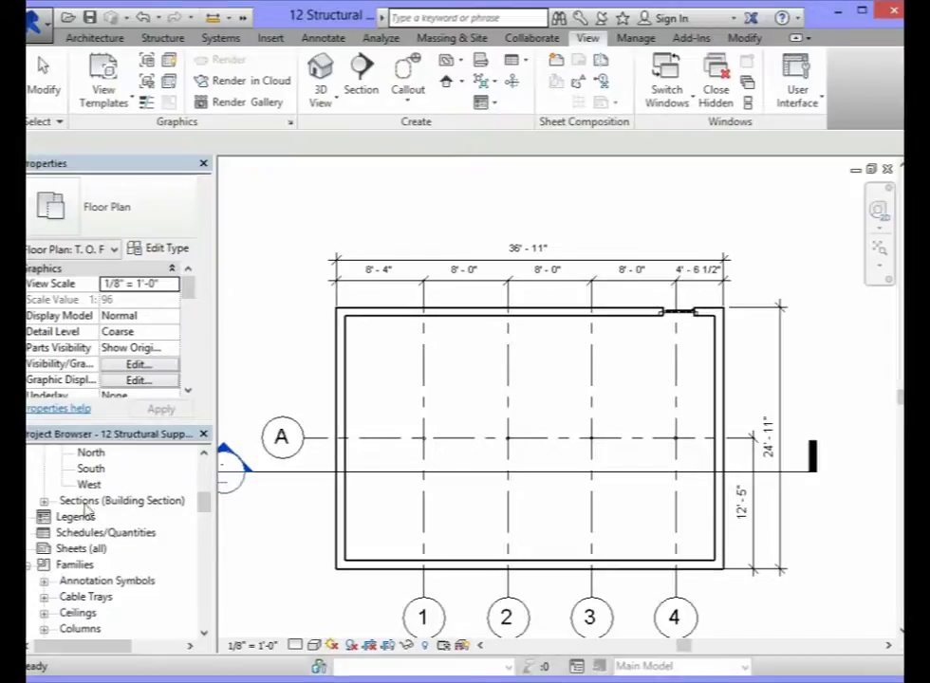
click(44, 501)
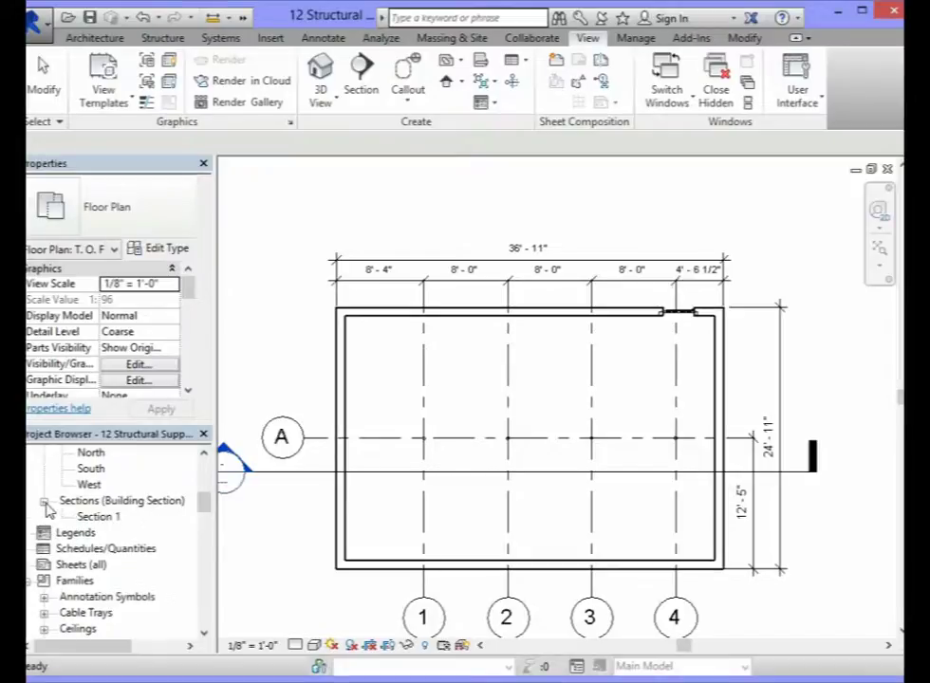
double_click(97, 518)
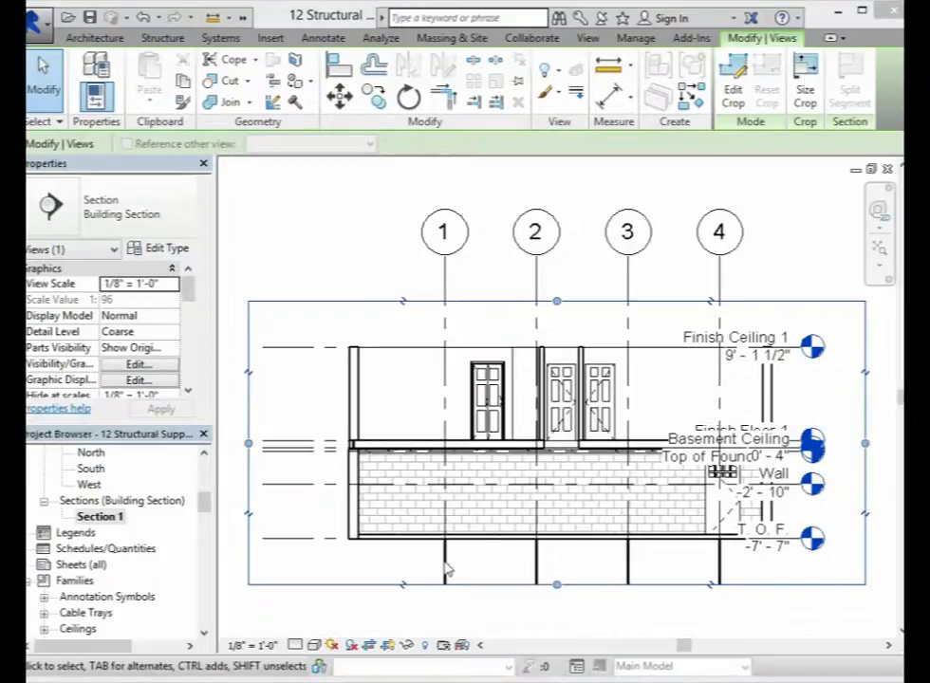
Step: Extend the lower edge of the section's crop region downward to take in the full length of the columns
click(536, 562)
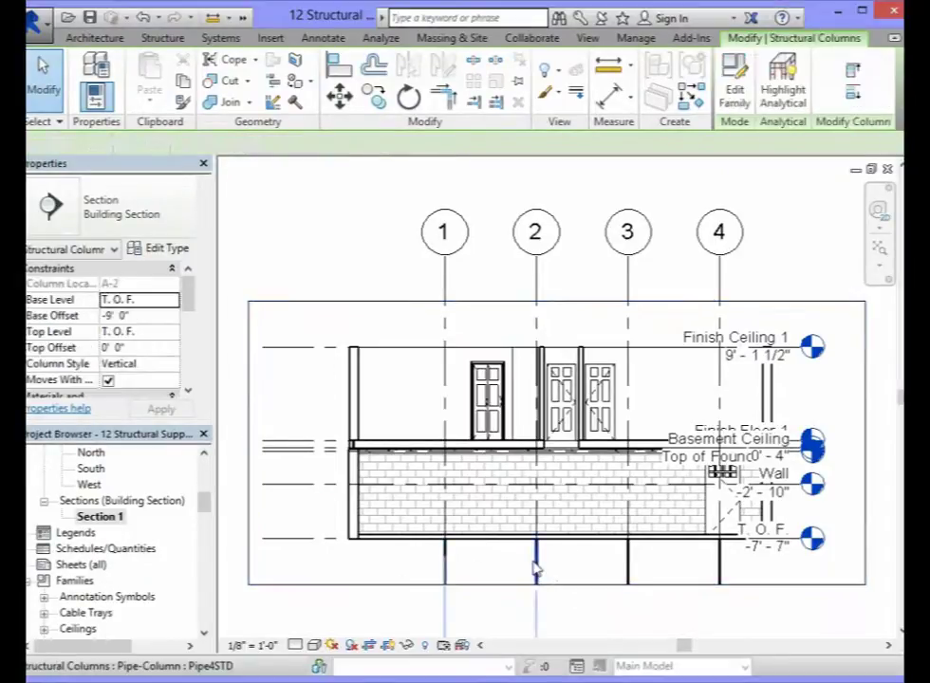
click(721, 565)
click(617, 611)
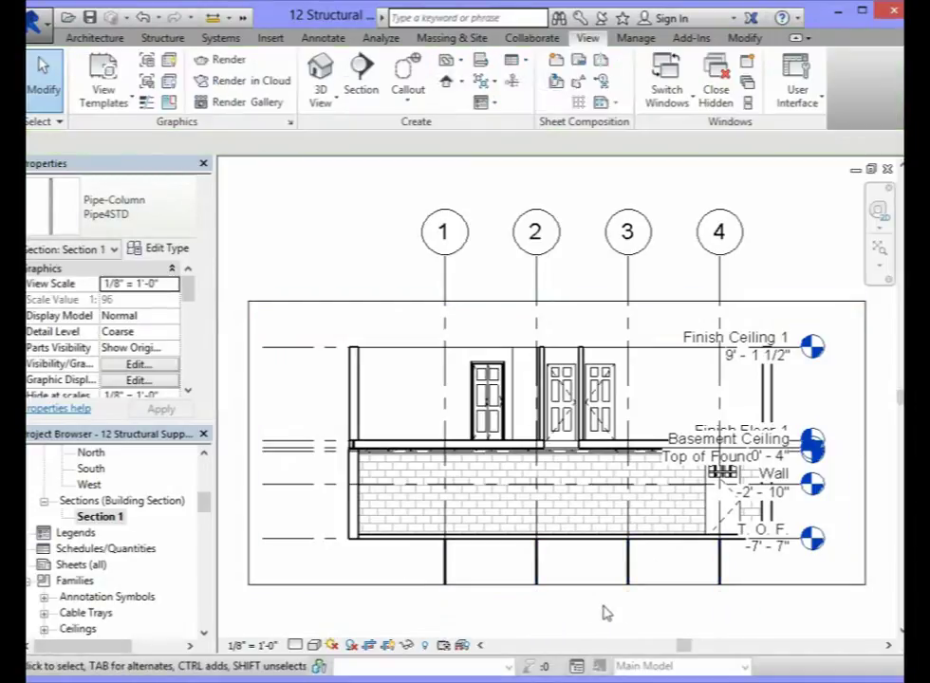
click(603, 586)
drag(556, 585, 557, 619)
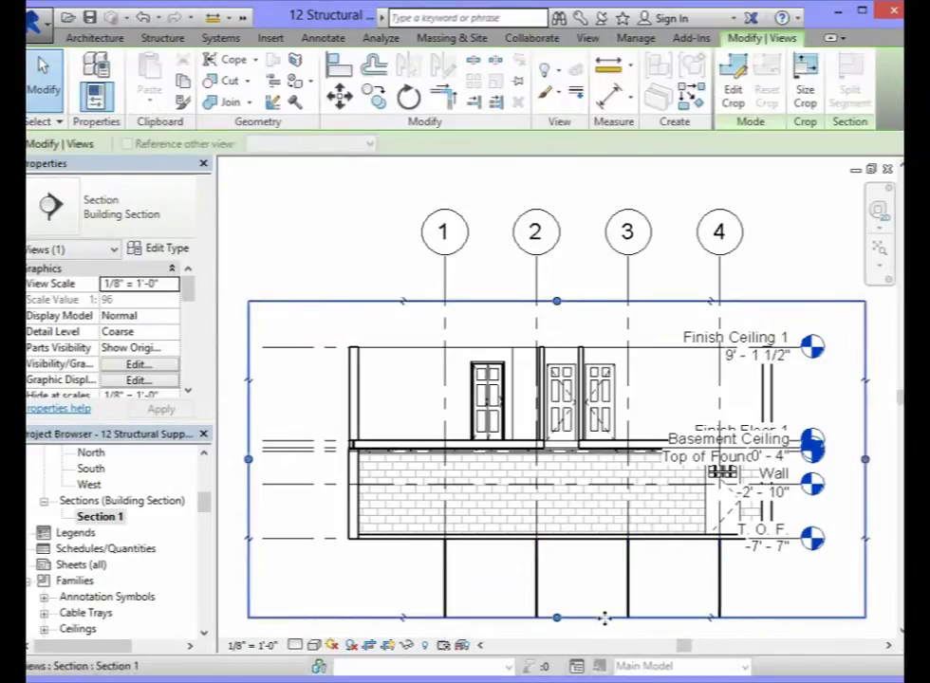
middle_drag(597, 619, 597, 550)
drag(559, 554, 558, 591)
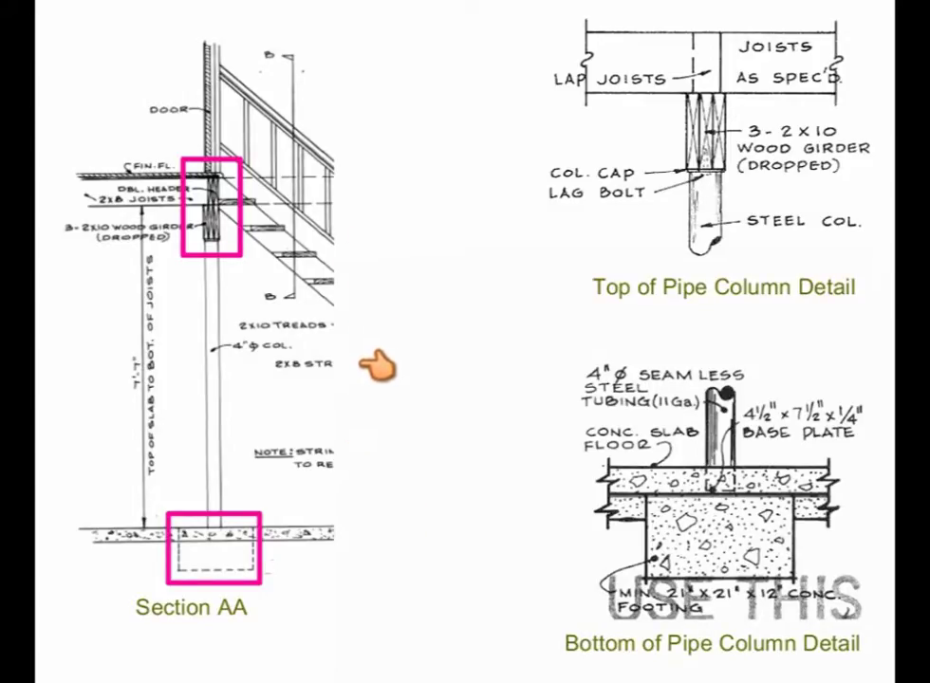
click(371, 287)
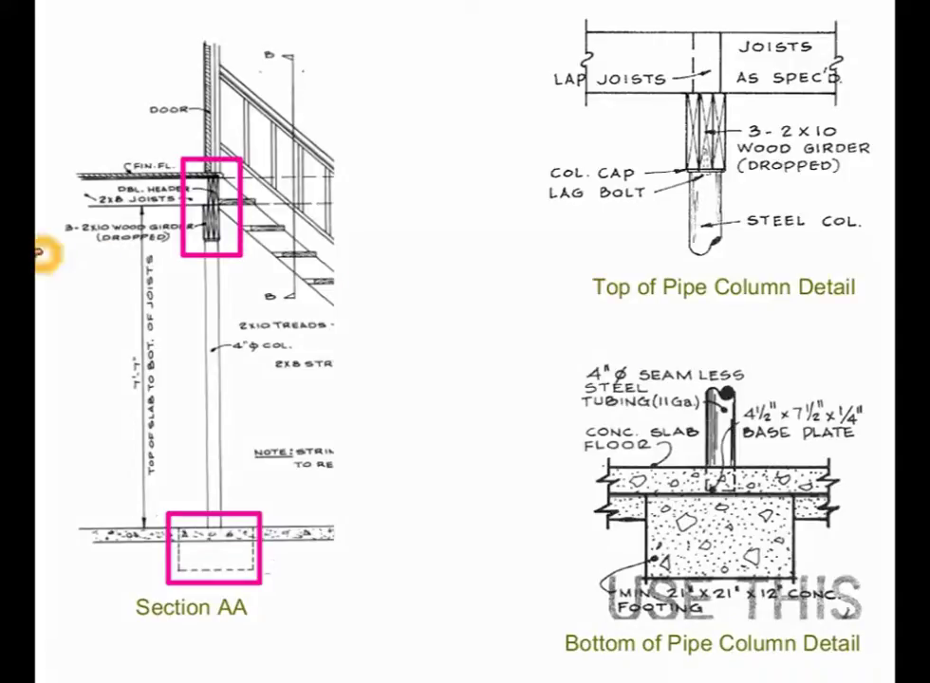
click(526, 120)
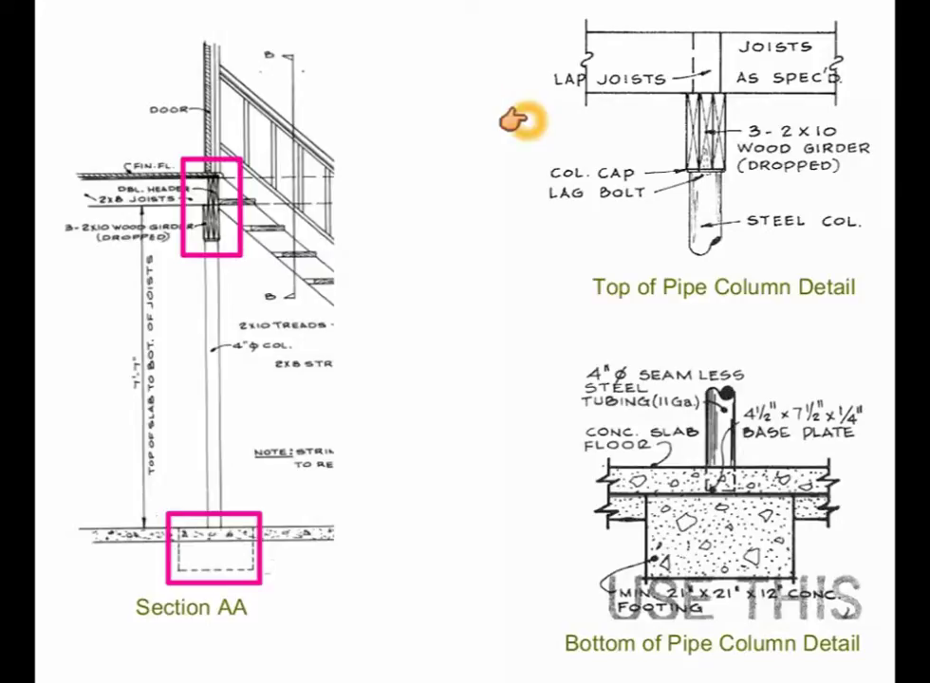
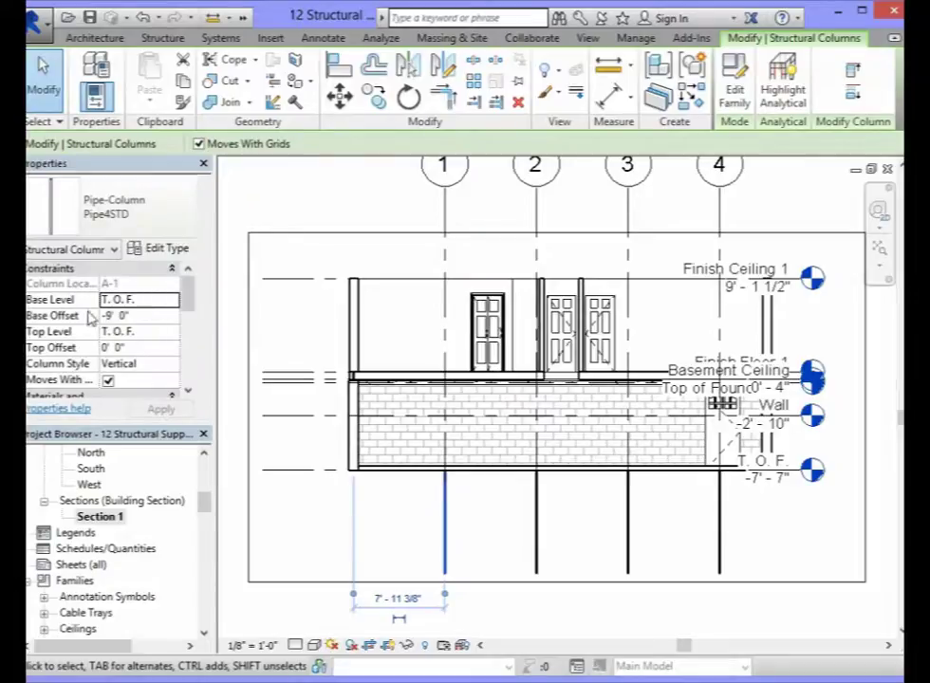
Step: Set the Top Level of the column at grid 1 to Basement Ceiling
click(172, 300)
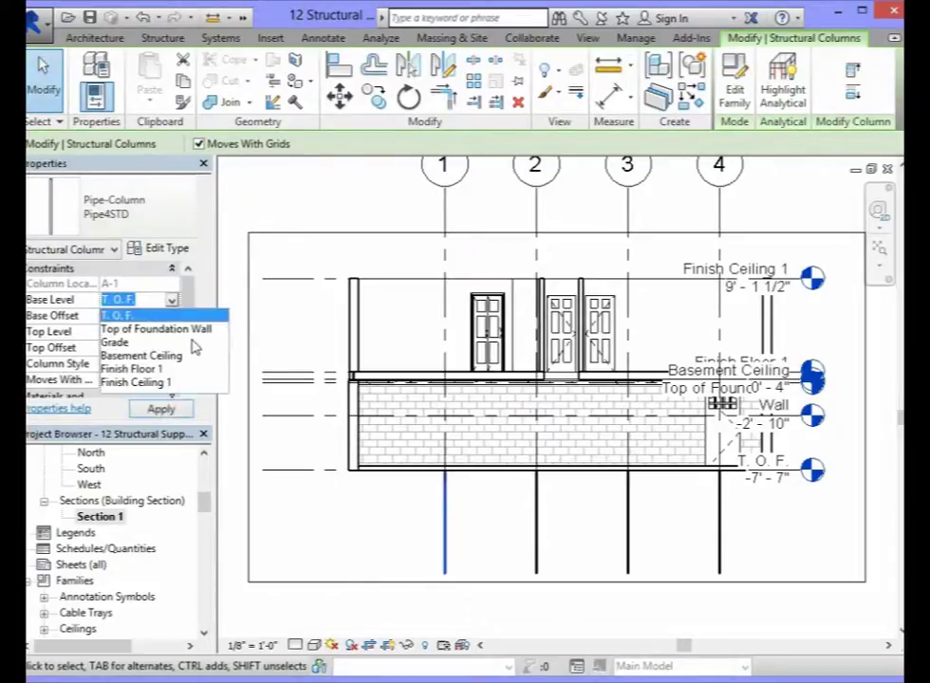
key(Escape)
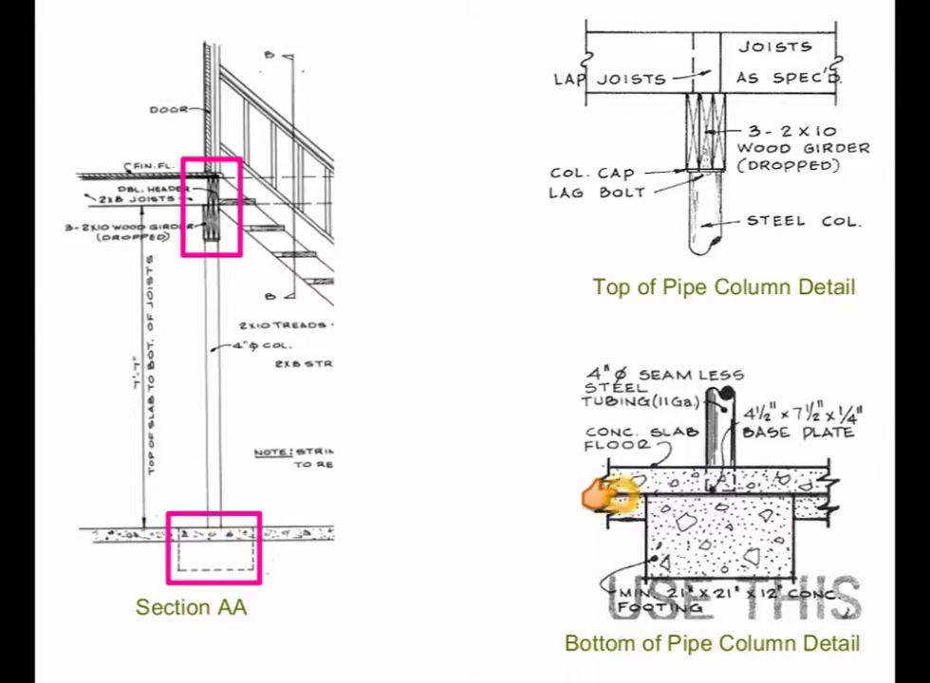
click(703, 486)
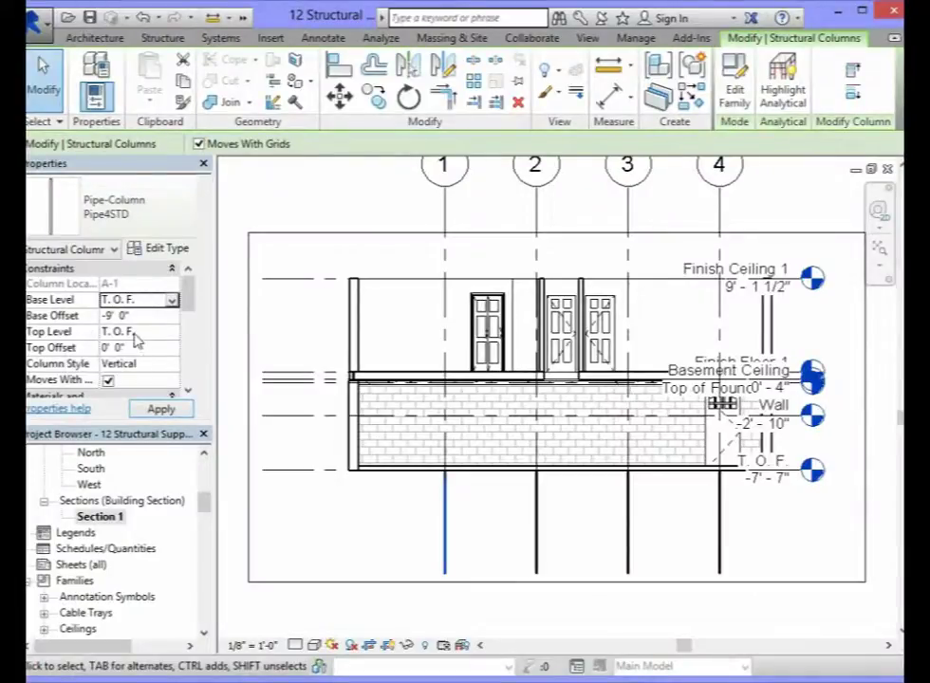
click(173, 335)
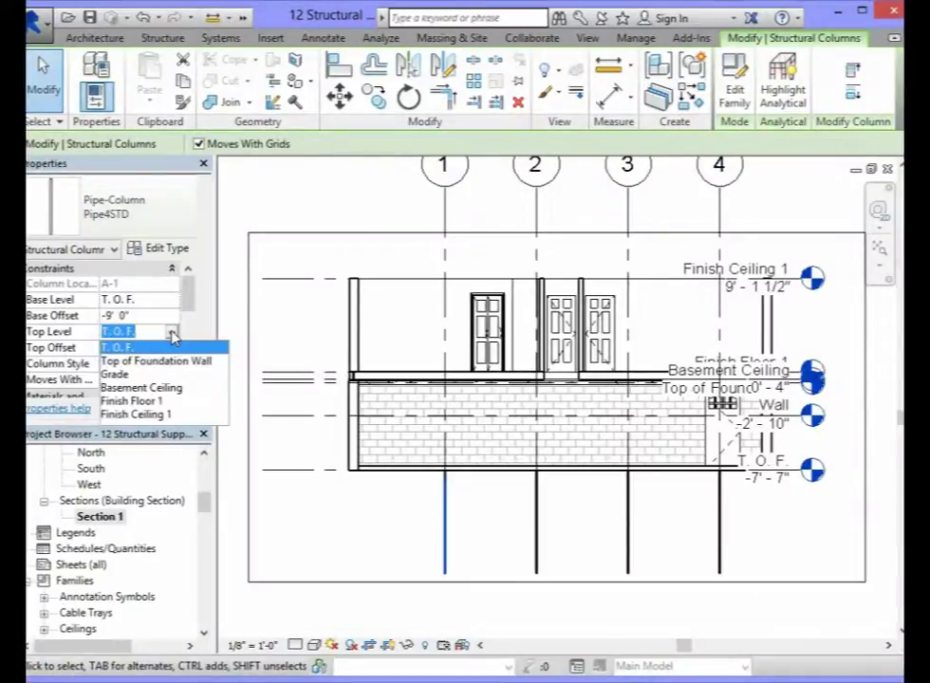
click(145, 388)
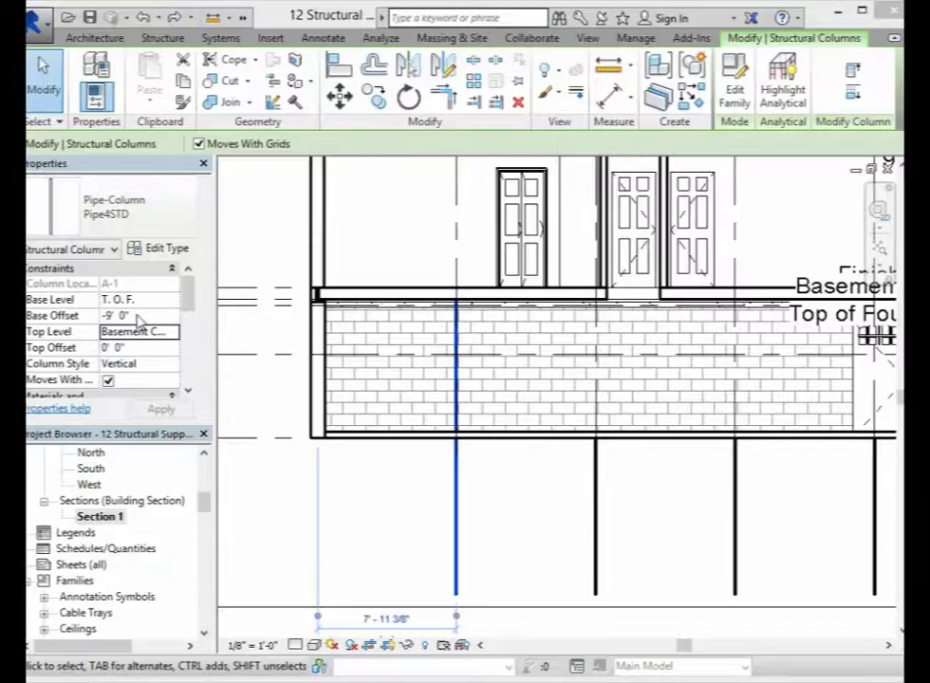
Step: Set the Base Offset of the grid 1 column to 0' 0" and apply it
click(66, 325)
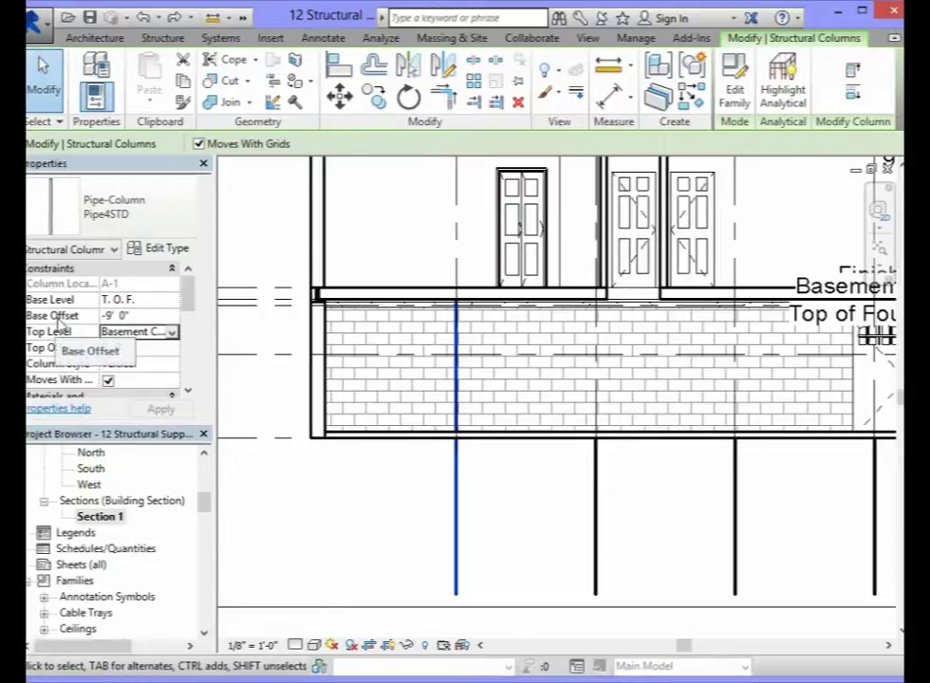
click(142, 316)
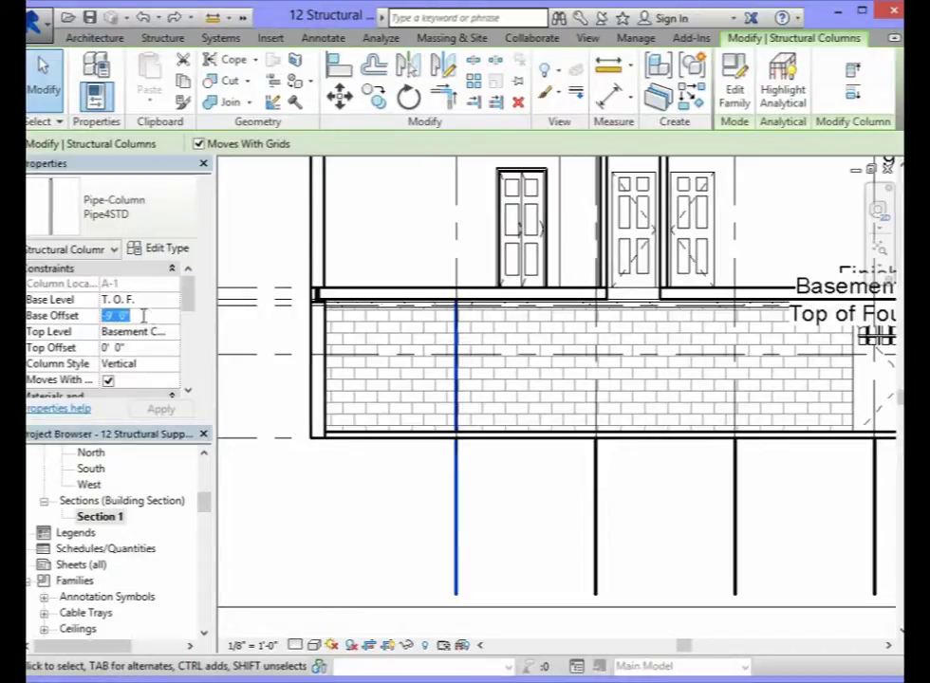
text(0)
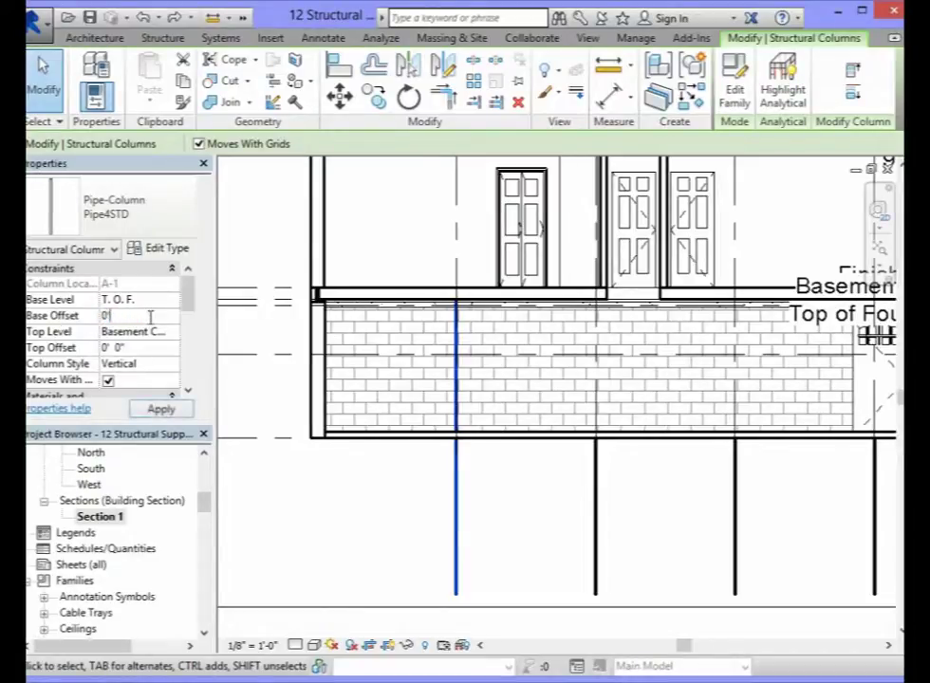
text(' 0)
key(Return)
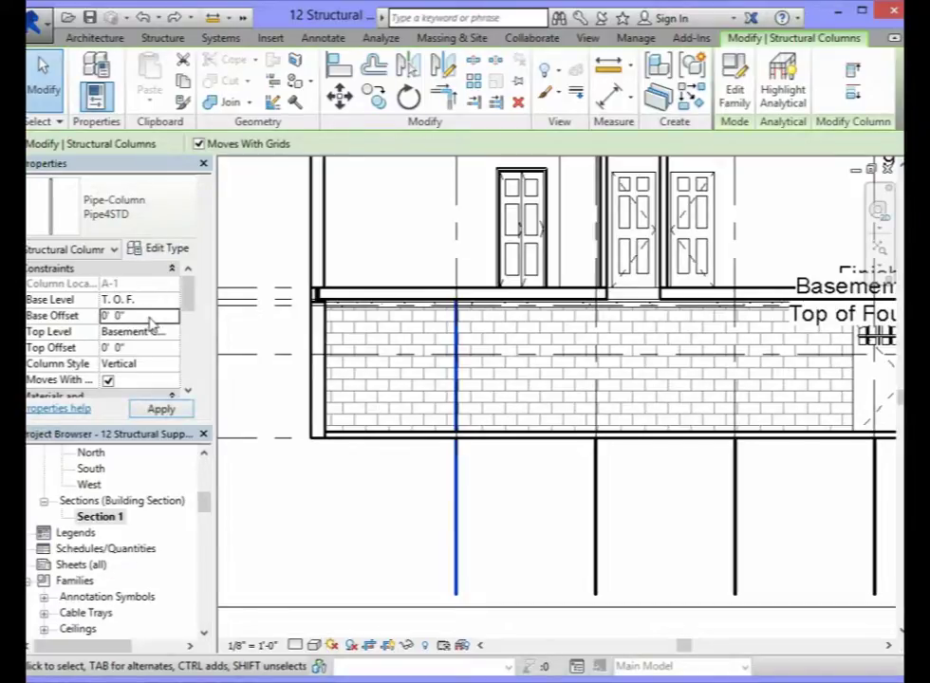
click(161, 409)
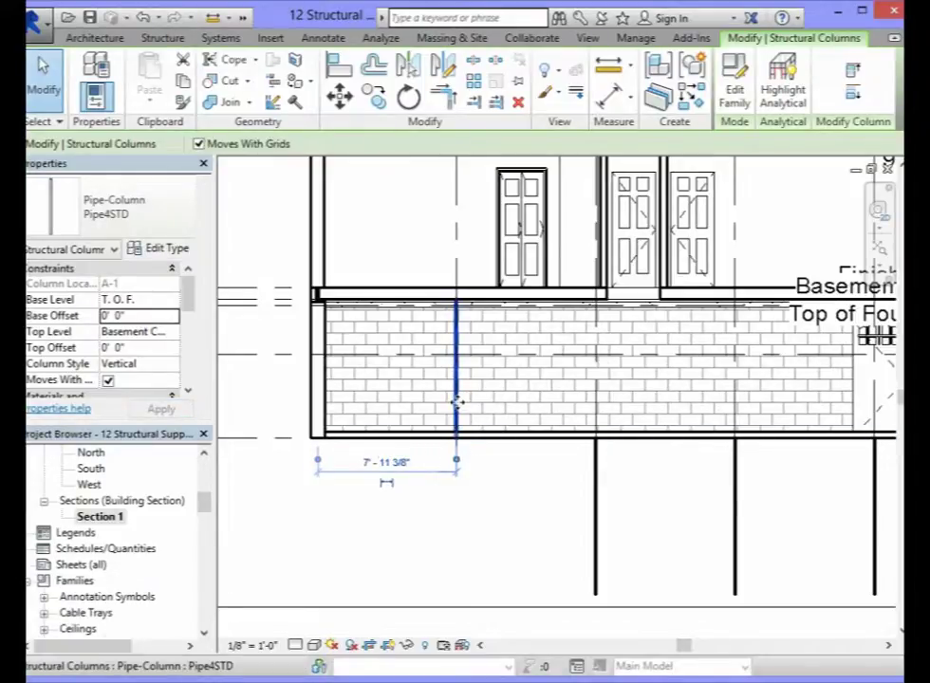
Step: Examine how the base of the grid 1 column meets the concrete slab, keeping the column selected
scroll(457, 402, up, 3)
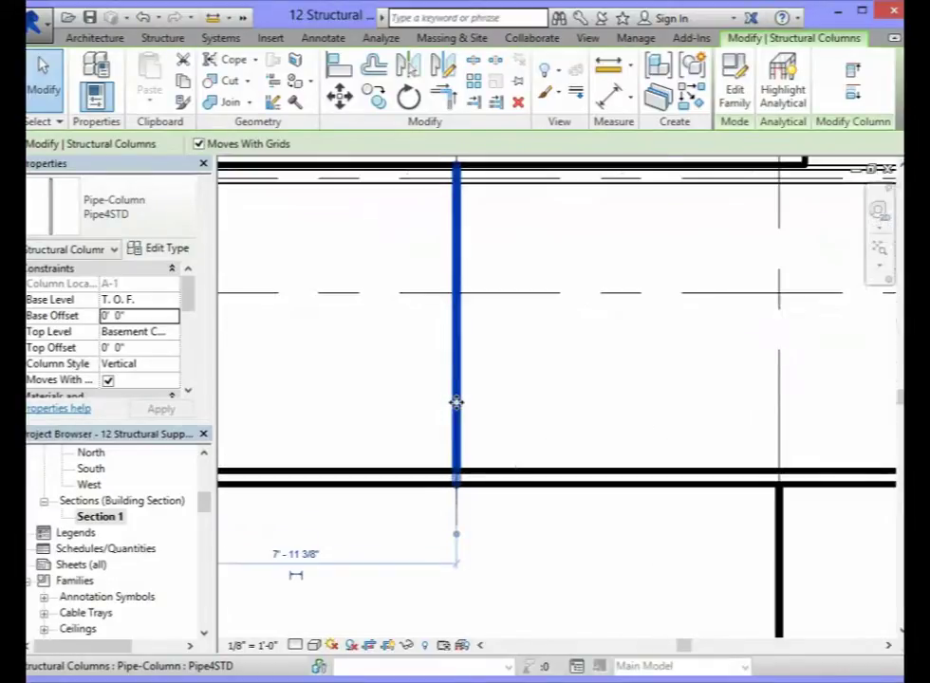
click(479, 510)
click(459, 463)
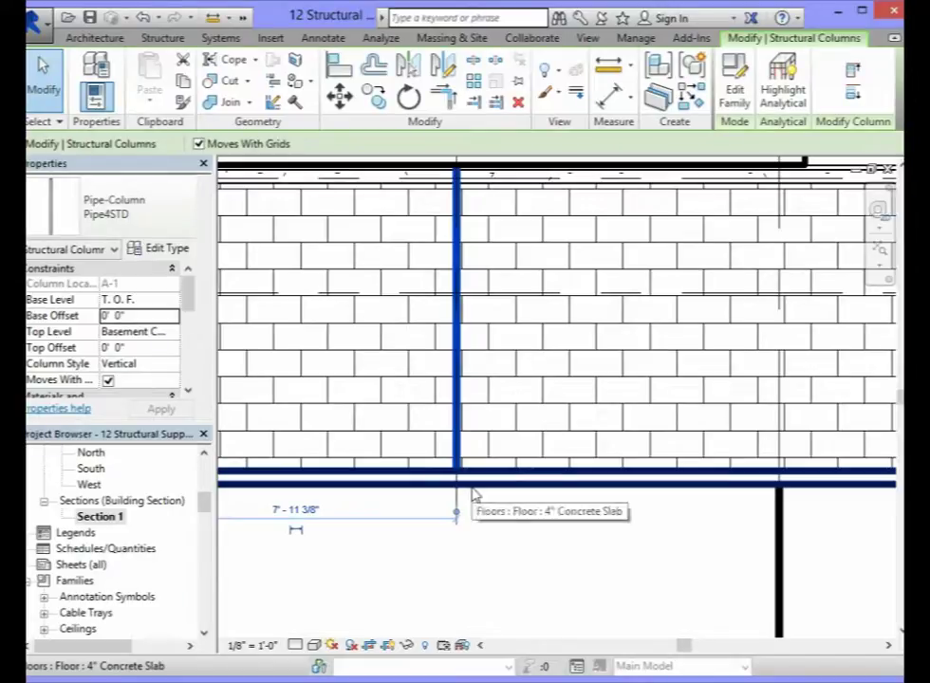
Step: Examine the base and top ends of the grid 1 column against the slab and floor joists, and select the Basement Ceiling level line
scroll(474, 496, down, 6)
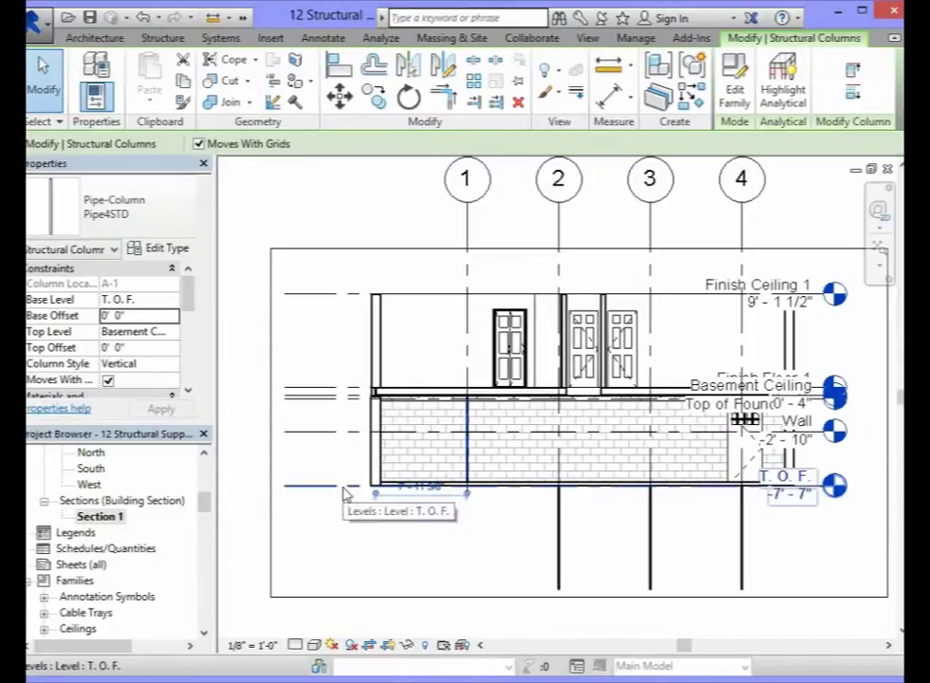
scroll(334, 494, up, 5)
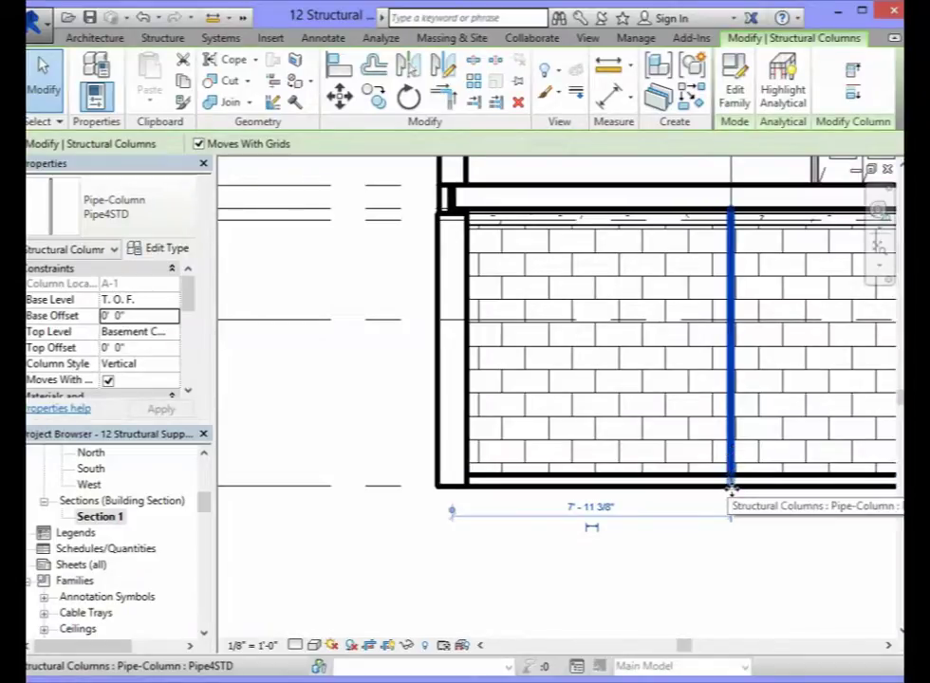
scroll(731, 489, down, 2)
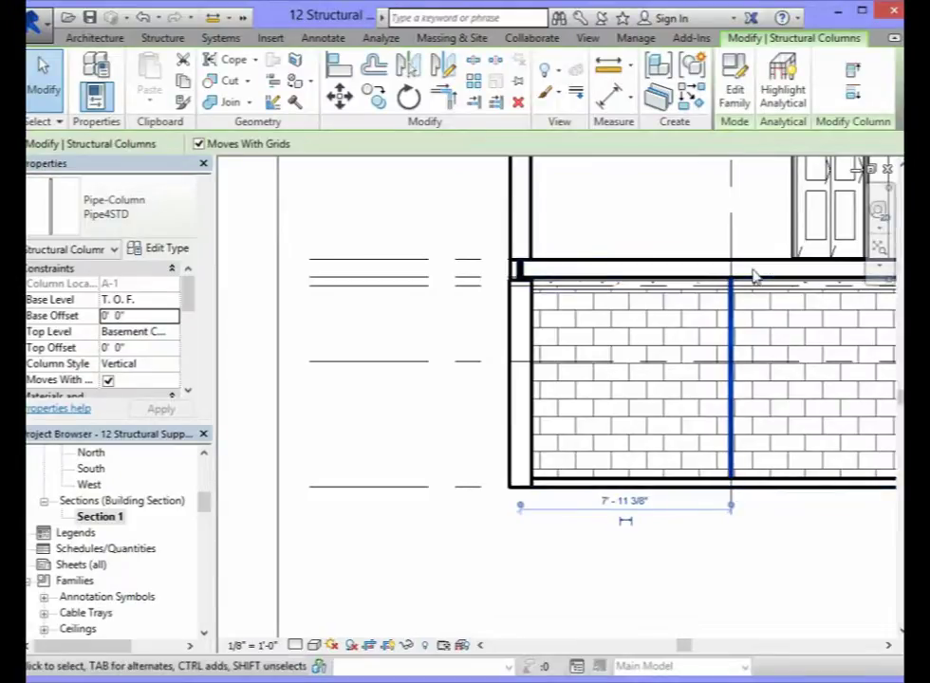
scroll(753, 275, up, 1)
scroll(752, 274, up, 1)
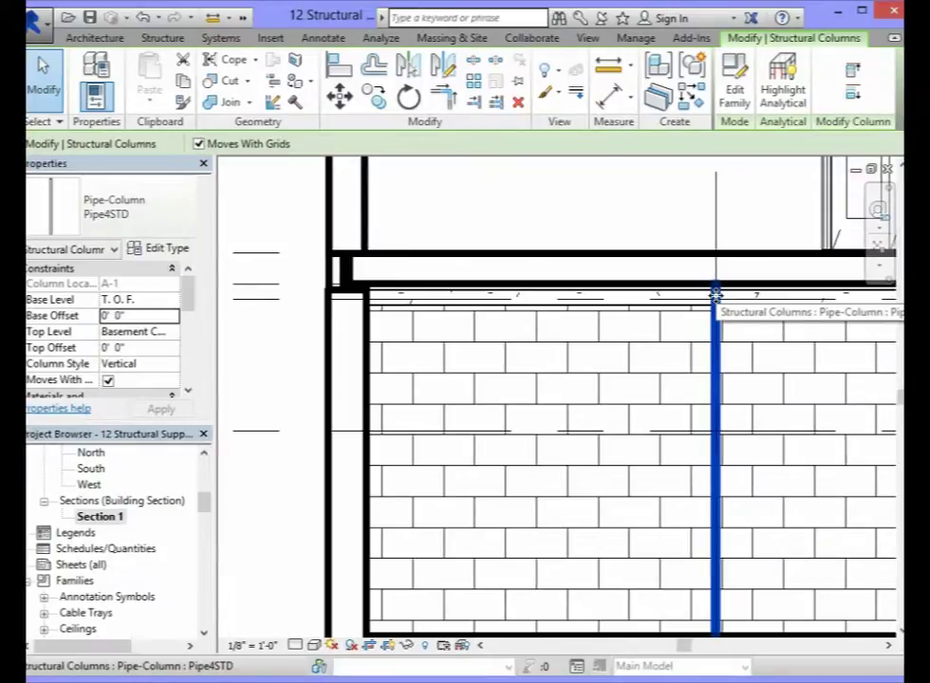
click(263, 288)
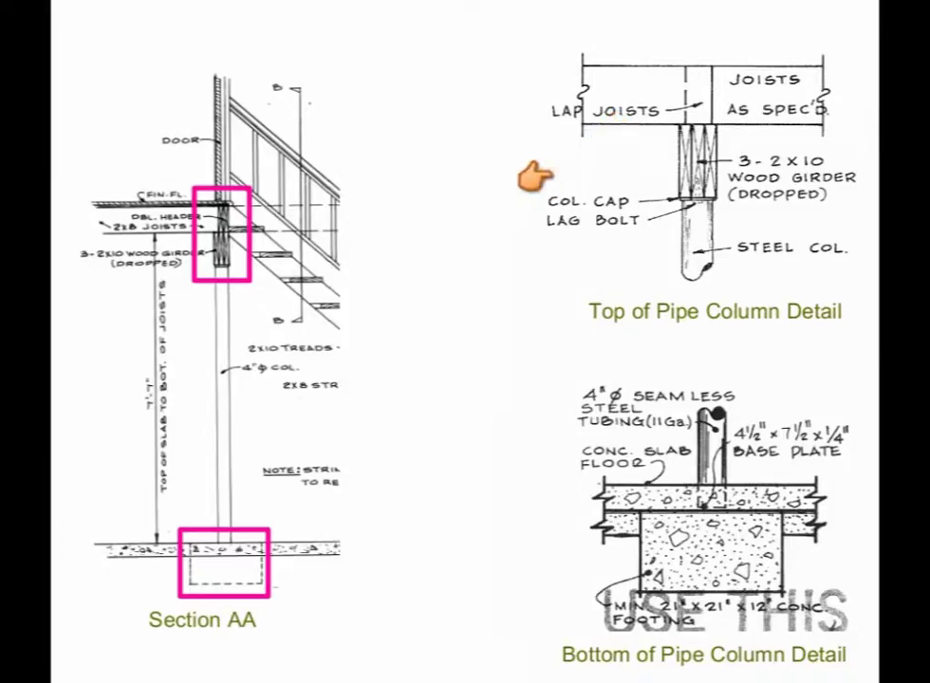
click(536, 177)
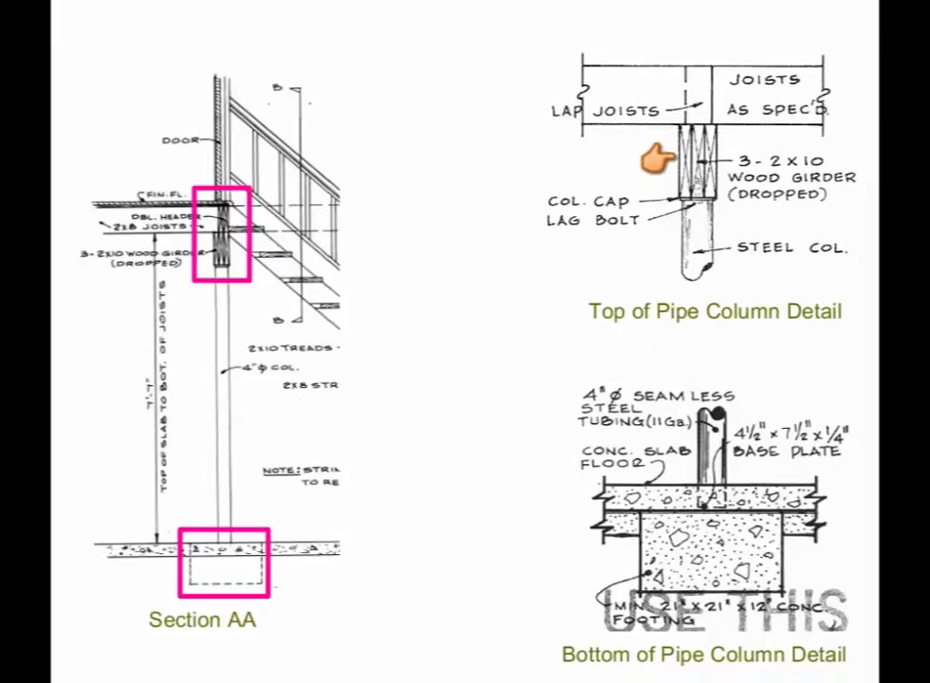
click(660, 190)
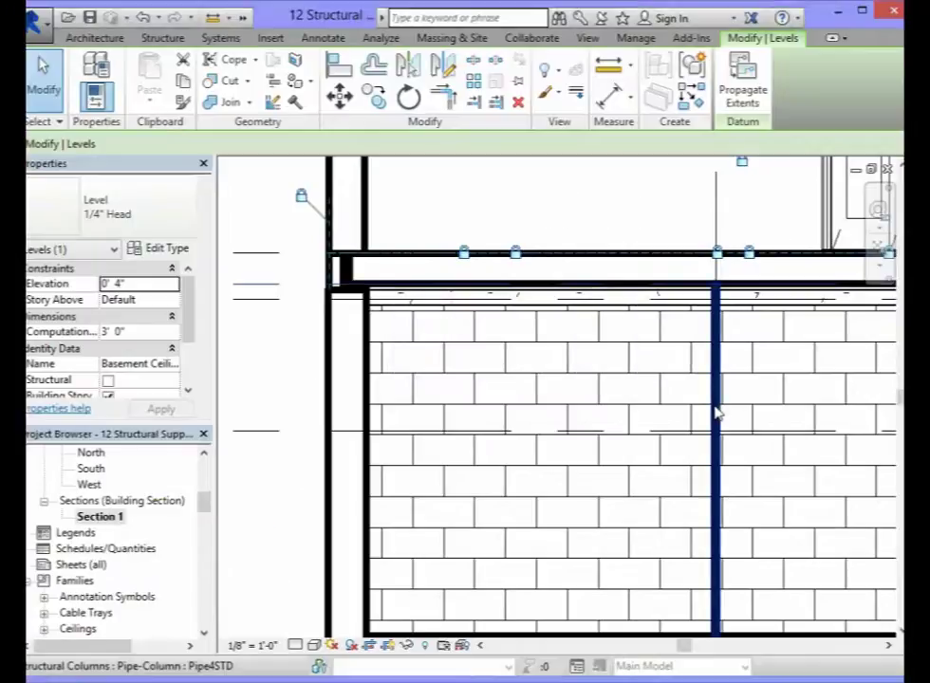
Step: Set the Top Offset of the grid 1 column to -9 1/4", keeping Basement Ceiling as its Top Level
click(719, 411)
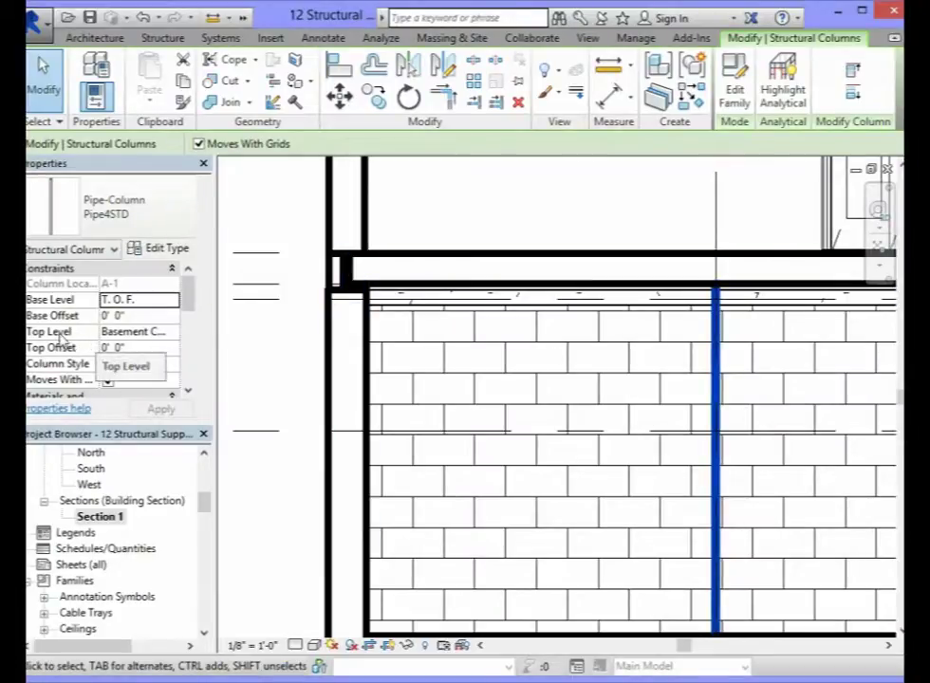
click(171, 332)
click(172, 332)
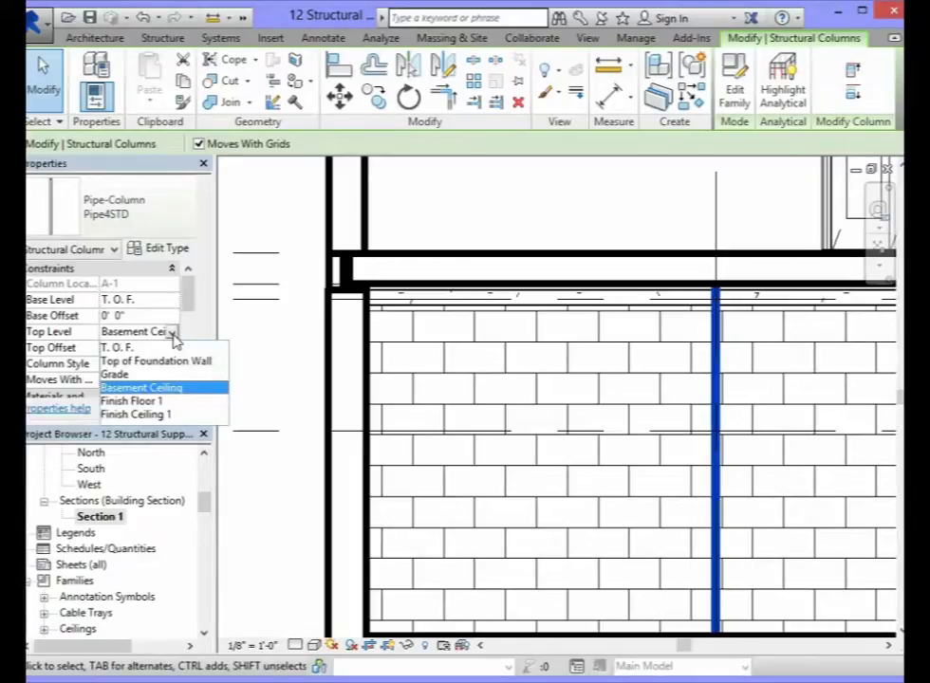
click(155, 389)
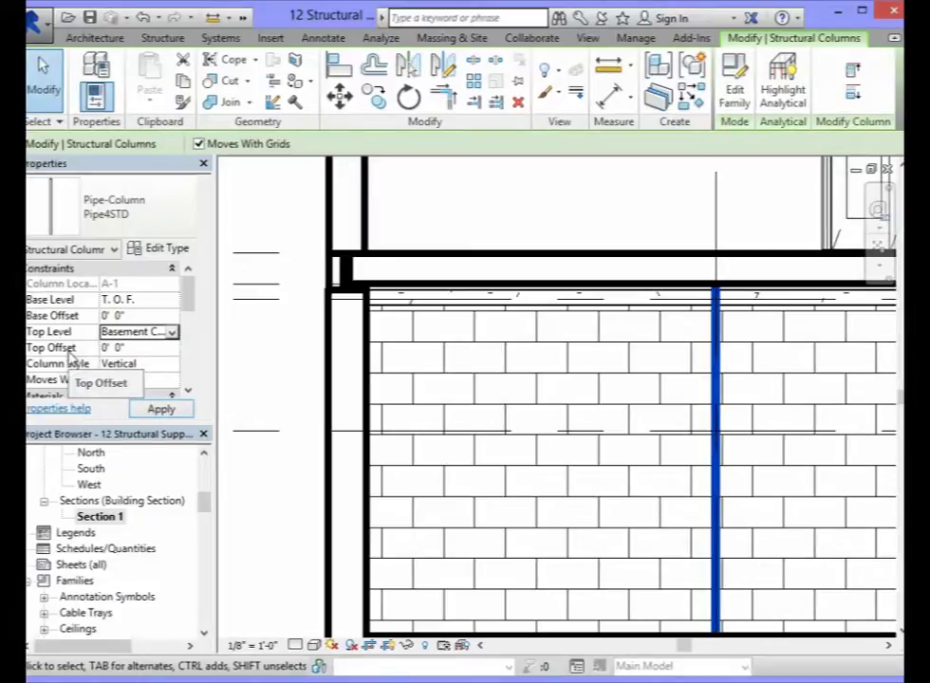
click(112, 349)
click(84, 350)
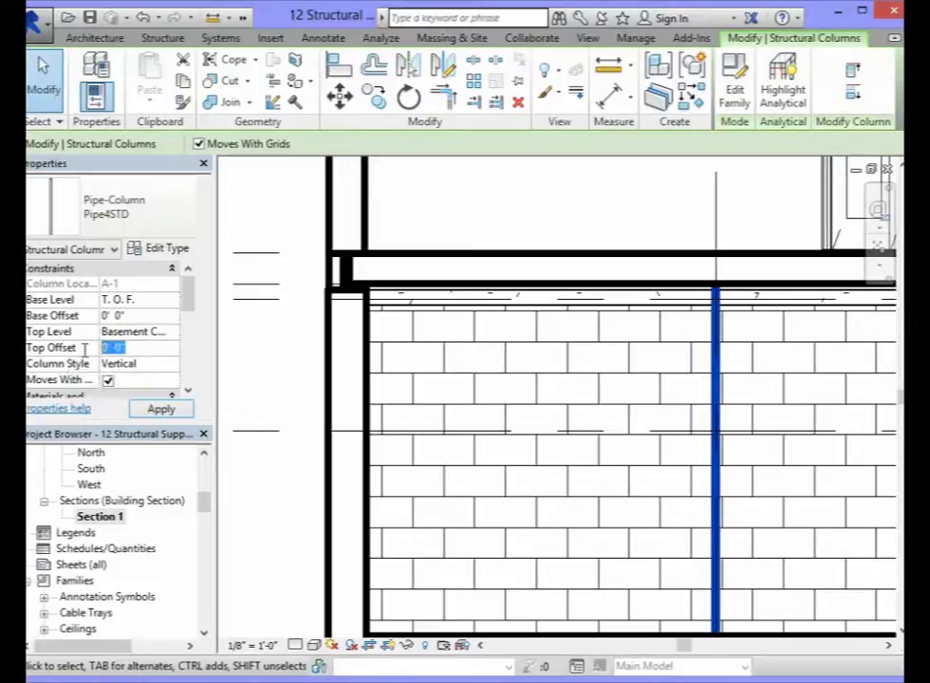
text(-)
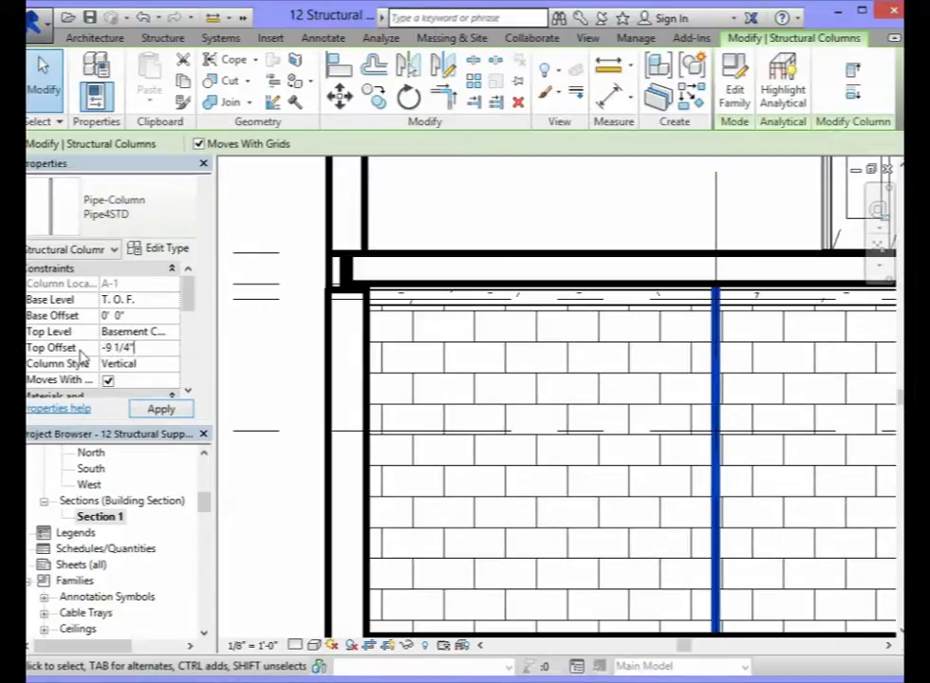
text(9 1/4")
key(Return)
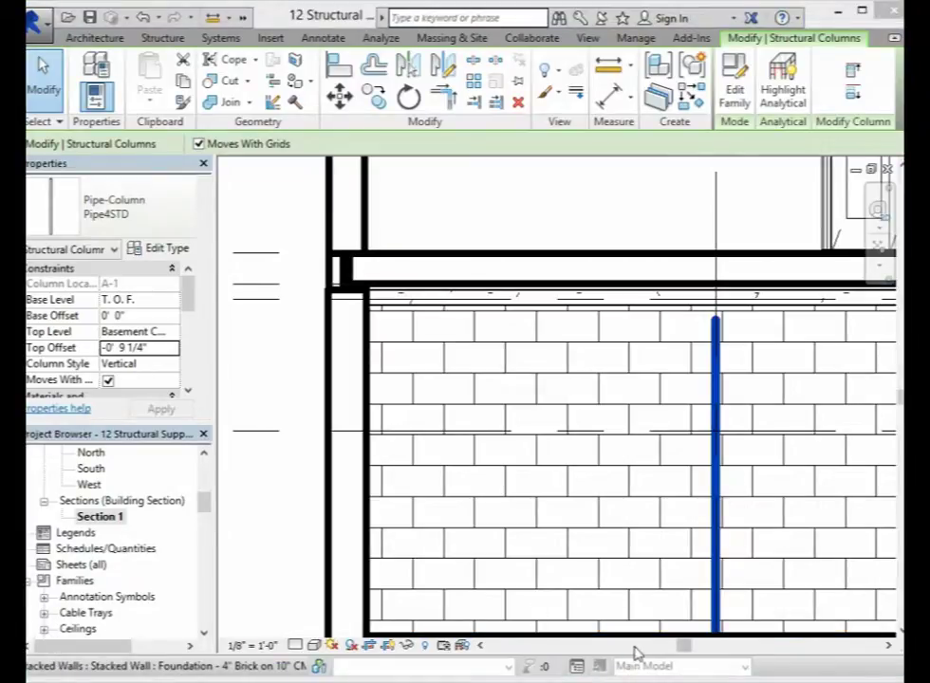
Step: Set the Top Level of the column at grid 2 to Basement Ceiling
click(888, 646)
drag(888, 645, 888, 647)
scroll(851, 617, down, 5)
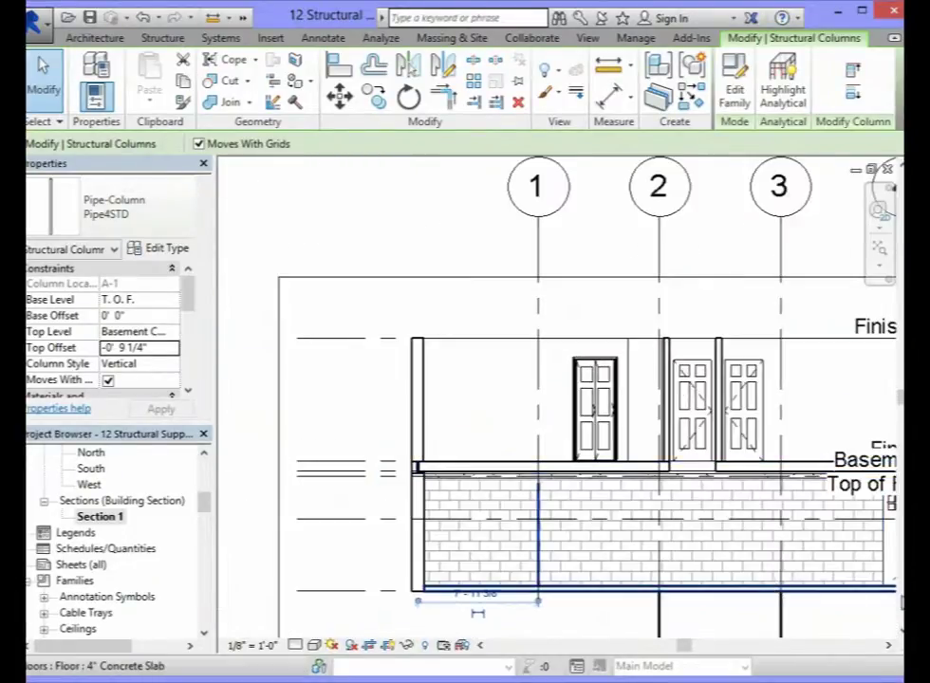
click(899, 631)
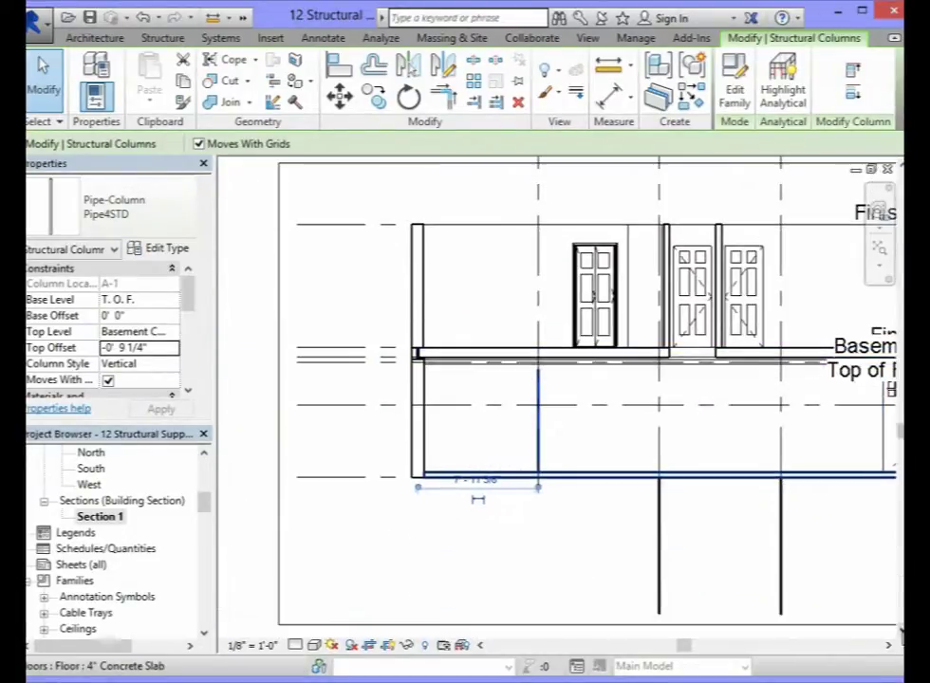
click(660, 558)
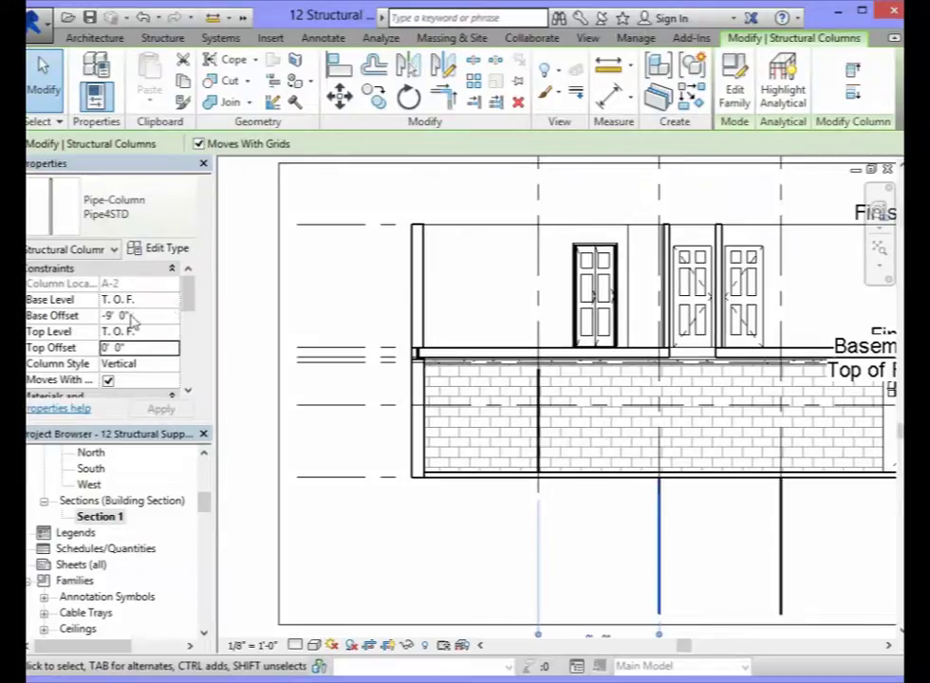
click(153, 334)
click(172, 333)
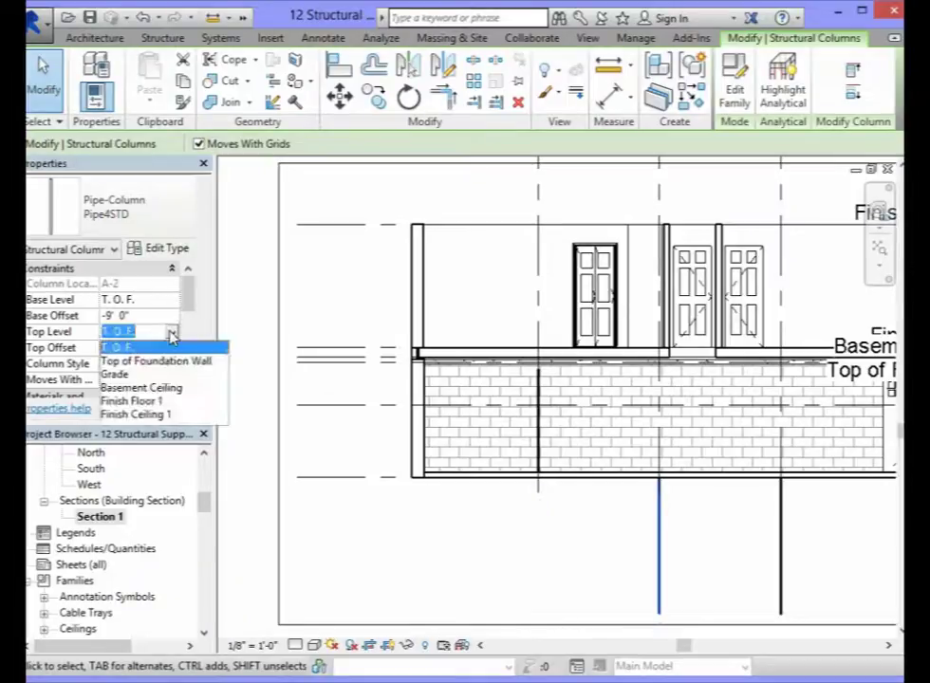
click(141, 389)
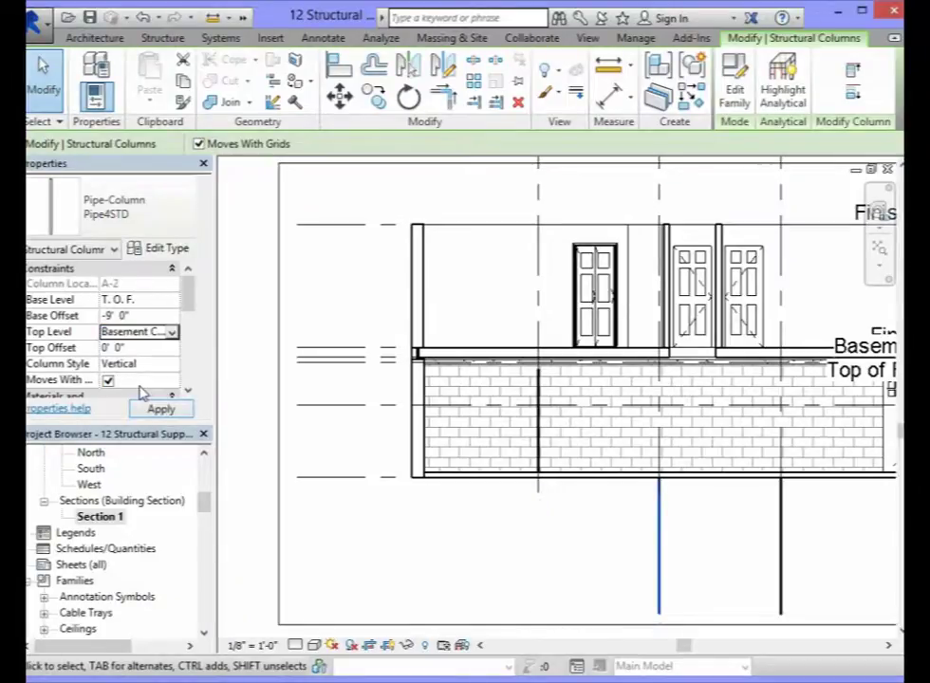
Step: Set the grid 2 column's Base Offset to 0' 0" and its Top Offset to -9 1/4", and apply the changes
click(83, 319)
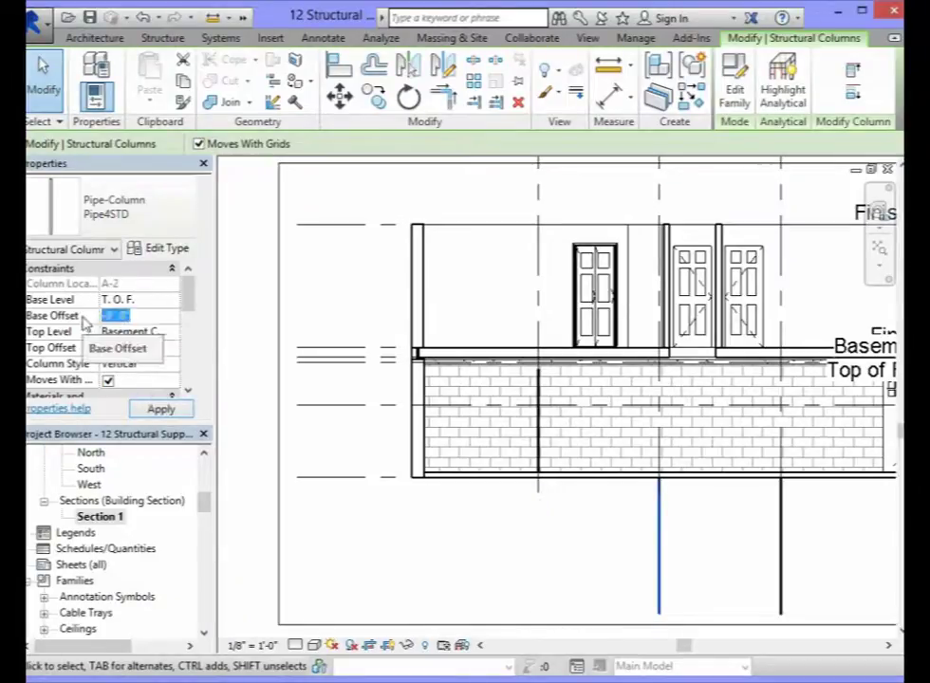
text(0'0)
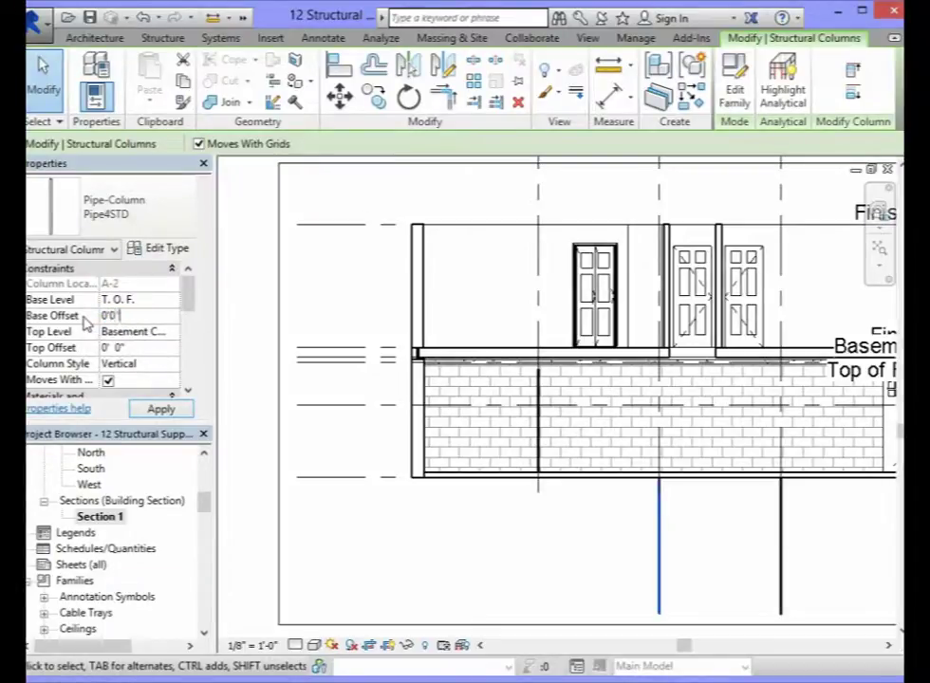
key(Return)
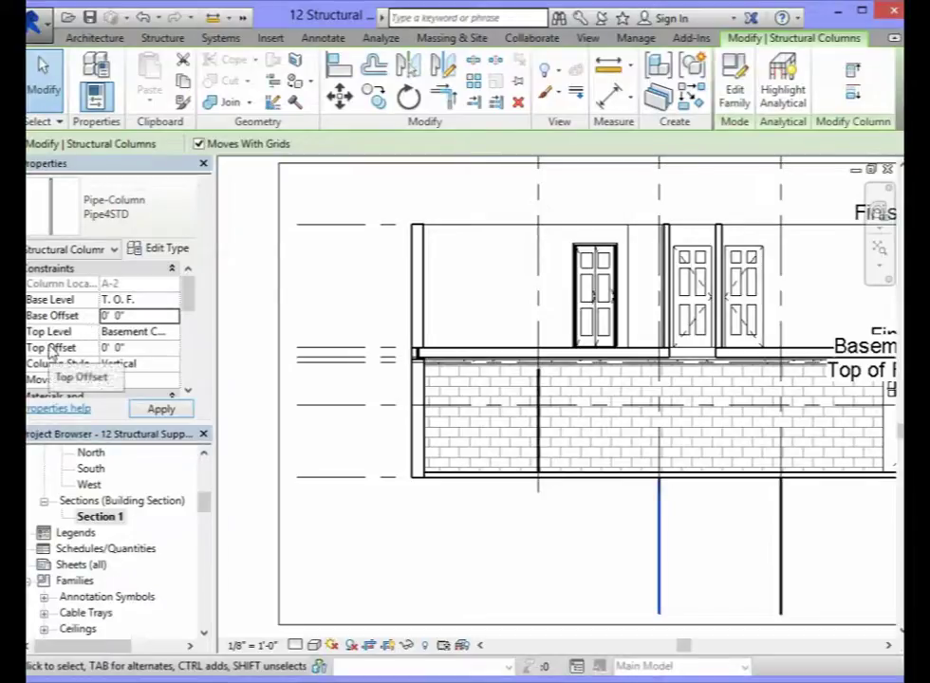
click(131, 351)
drag(131, 351, 87, 353)
text(- 9 1/4)
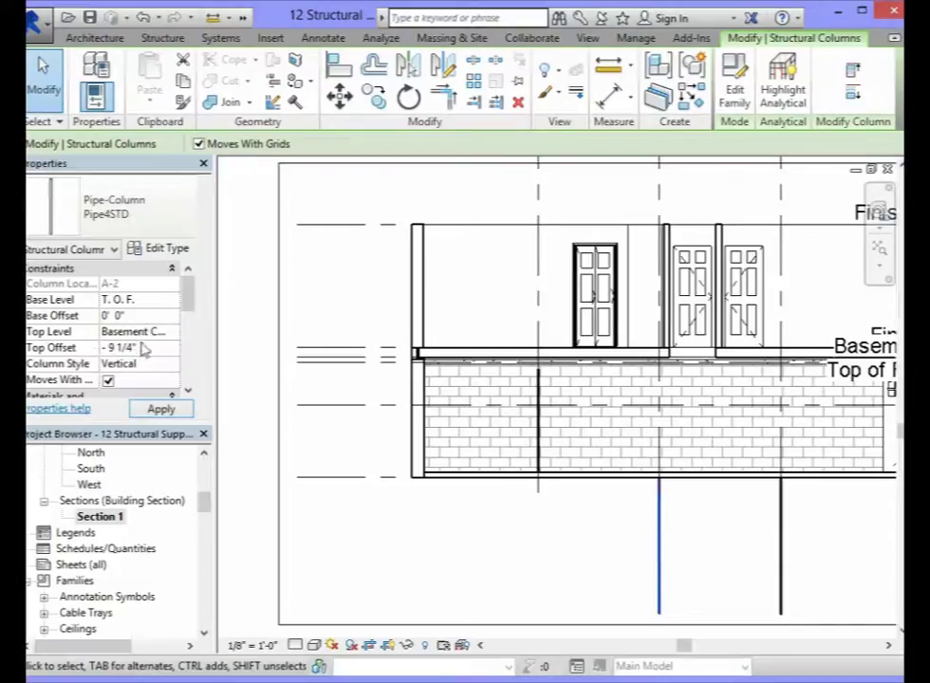
click(162, 410)
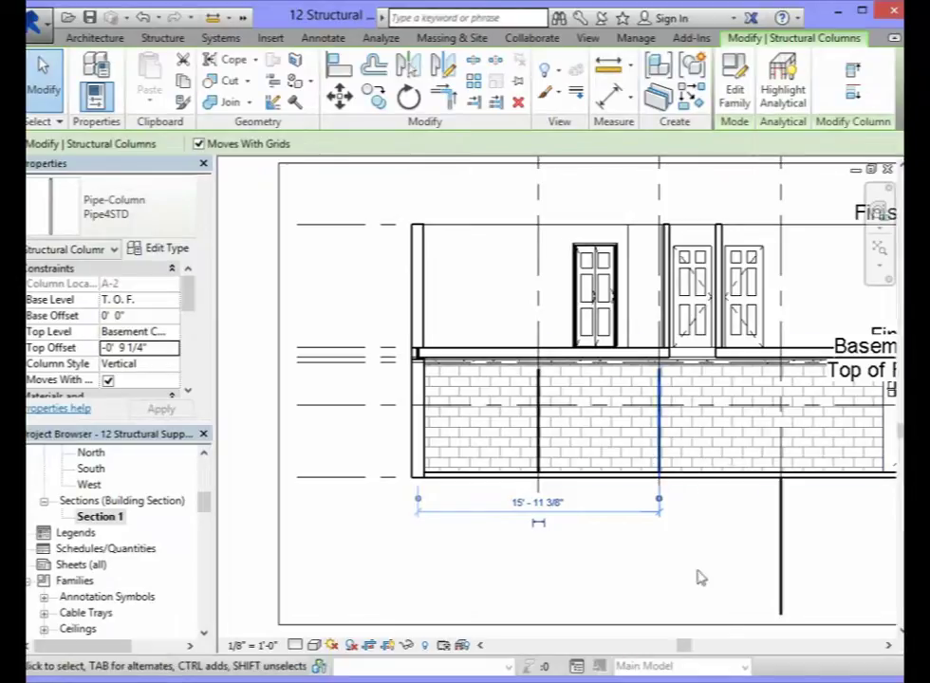
Step: Set the Top Level of the column at grid 3 to Basement Ceiling
click(889, 646)
click(889, 647)
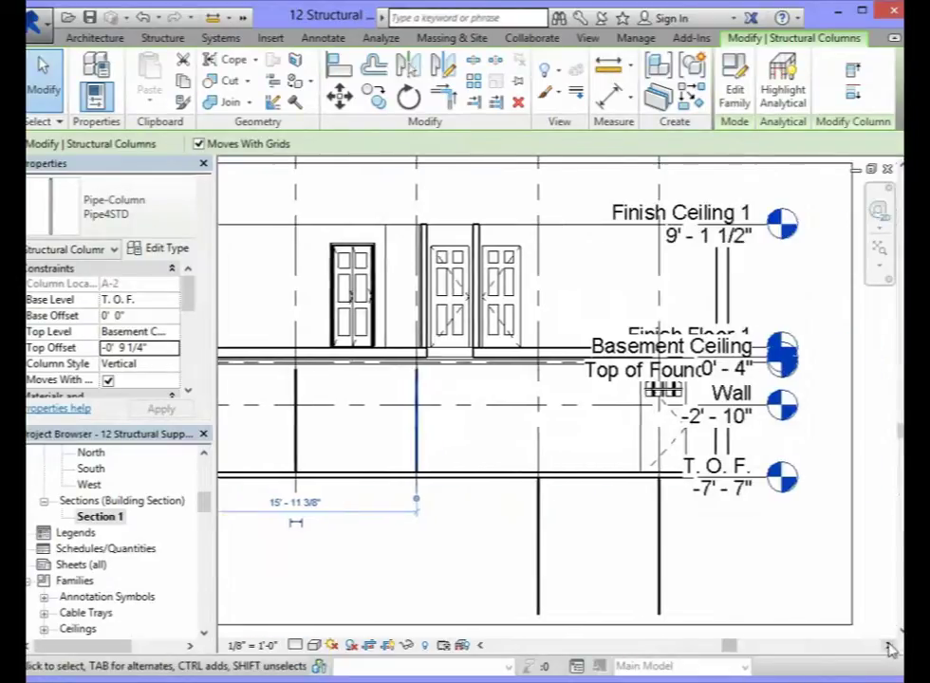
click(543, 543)
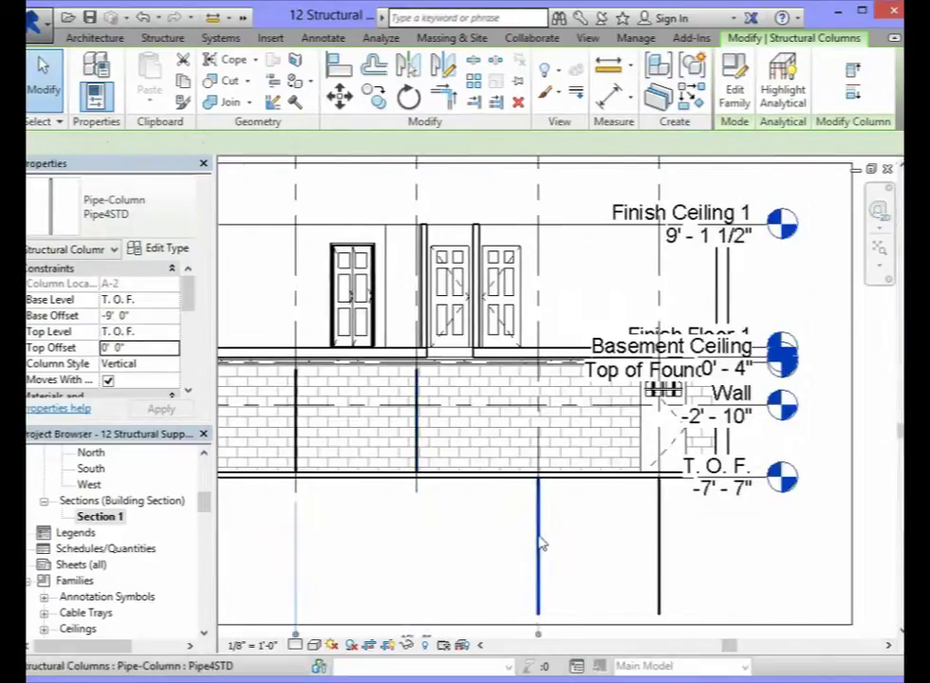
click(170, 331)
click(171, 332)
click(143, 388)
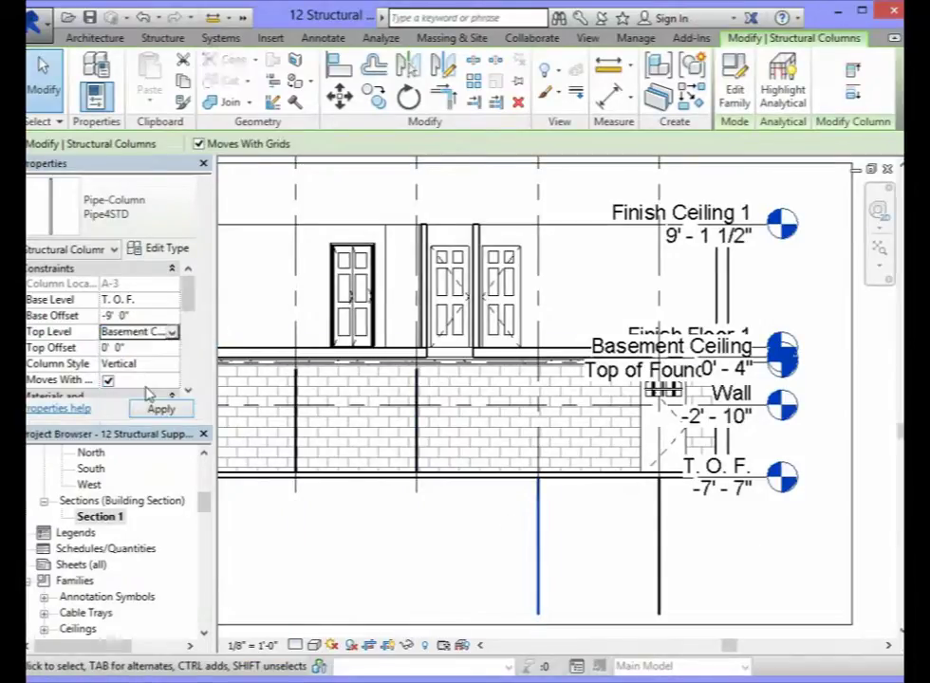
Step: Set the grid 3 column's Base Offset to 0' 0" and its Top Offset to -9 1/4", and apply the changes
click(144, 318)
text(0)
click(129, 349)
double_click(131, 349)
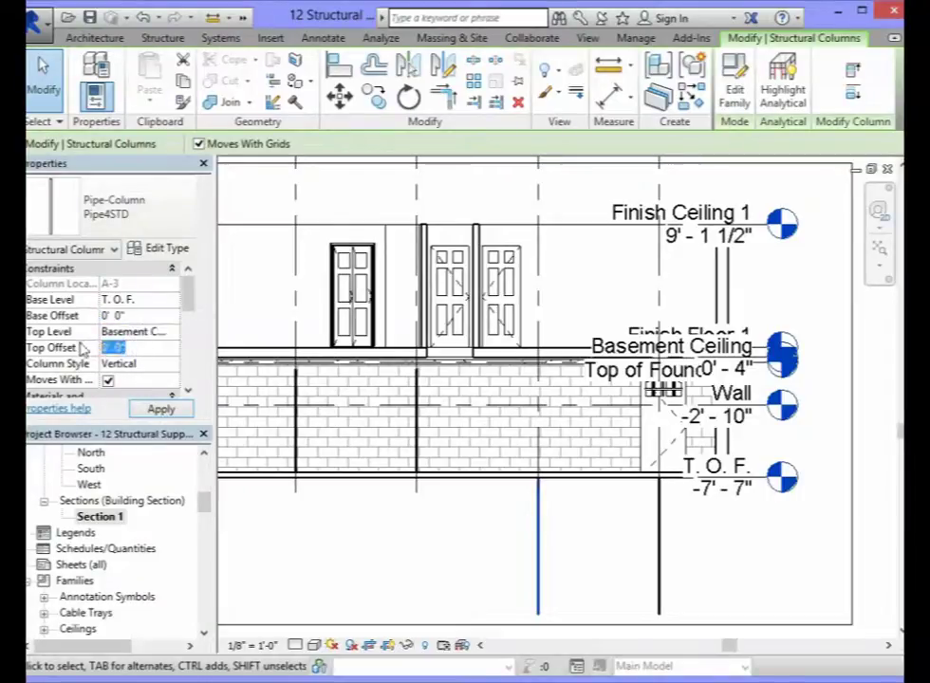
text(-)
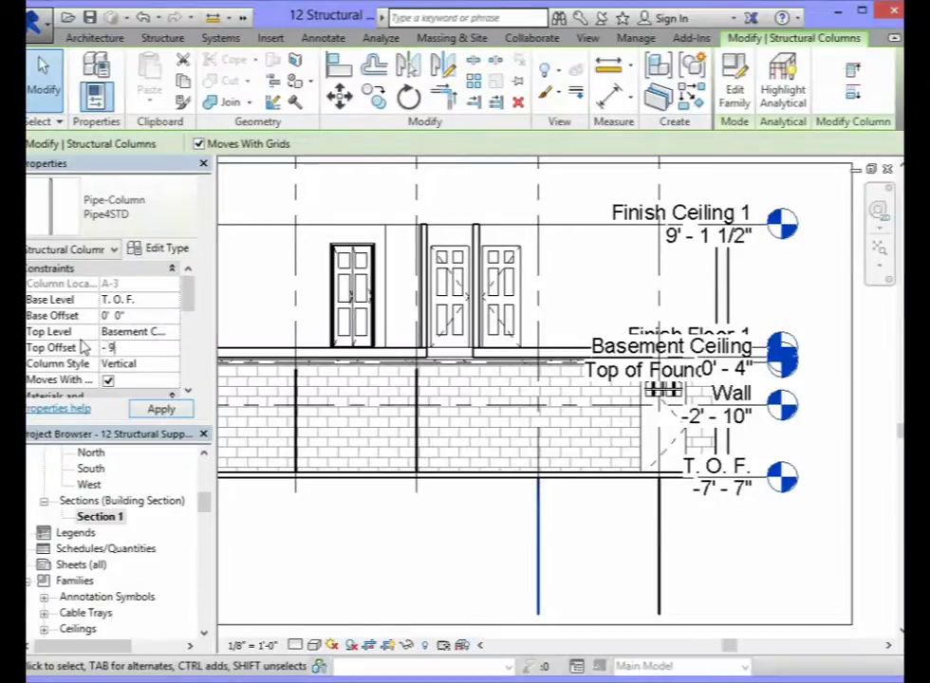
text( 9 1/4")
key(Return)
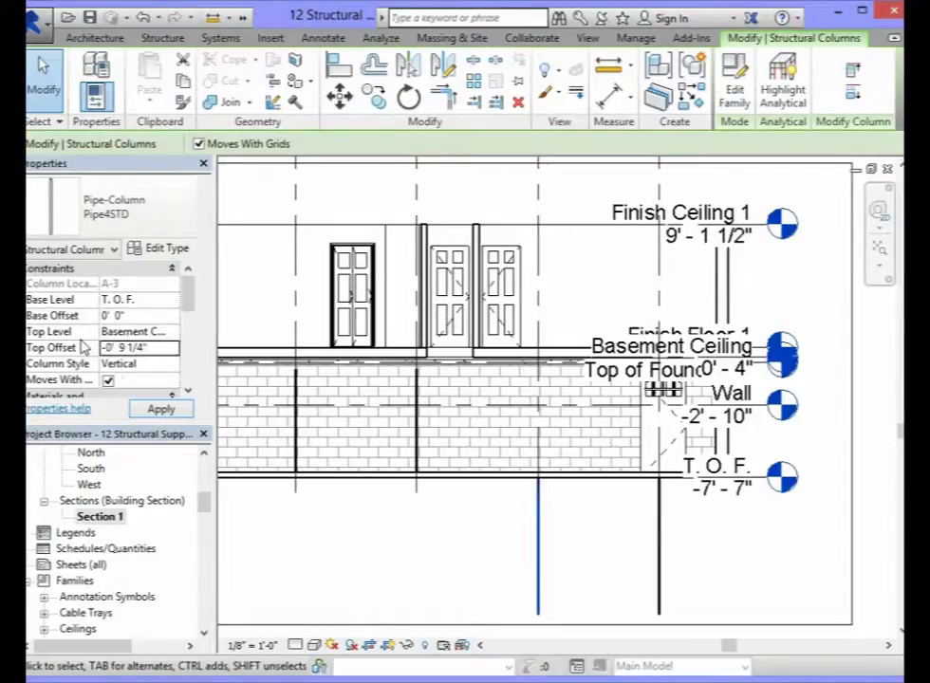
click(163, 411)
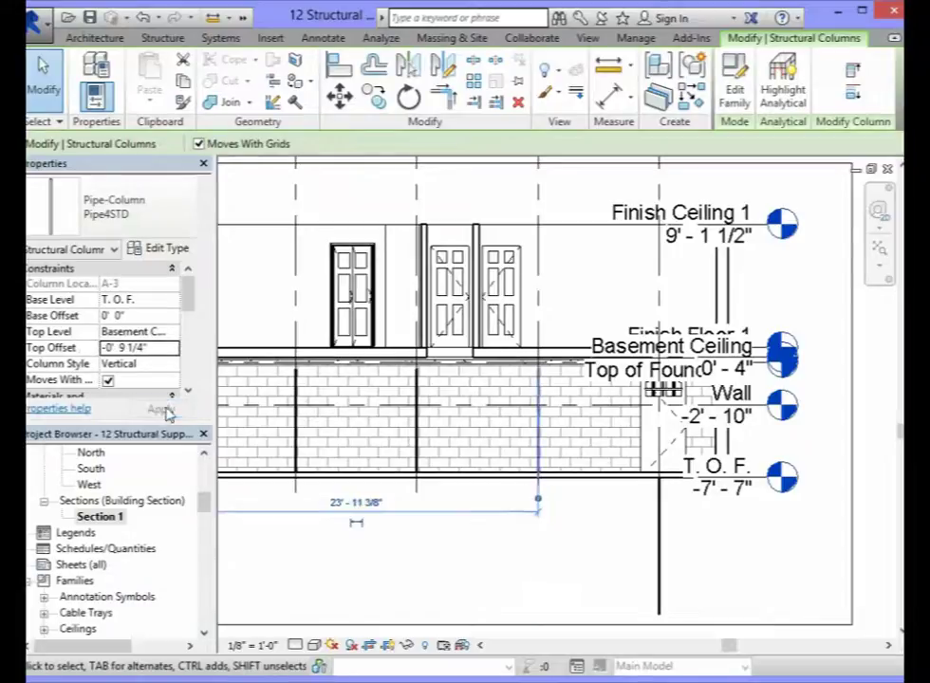
Step: Set the Top Level of the column at grid 4 to Basement Ceiling and its Base Offset to 0' 0"
click(660, 558)
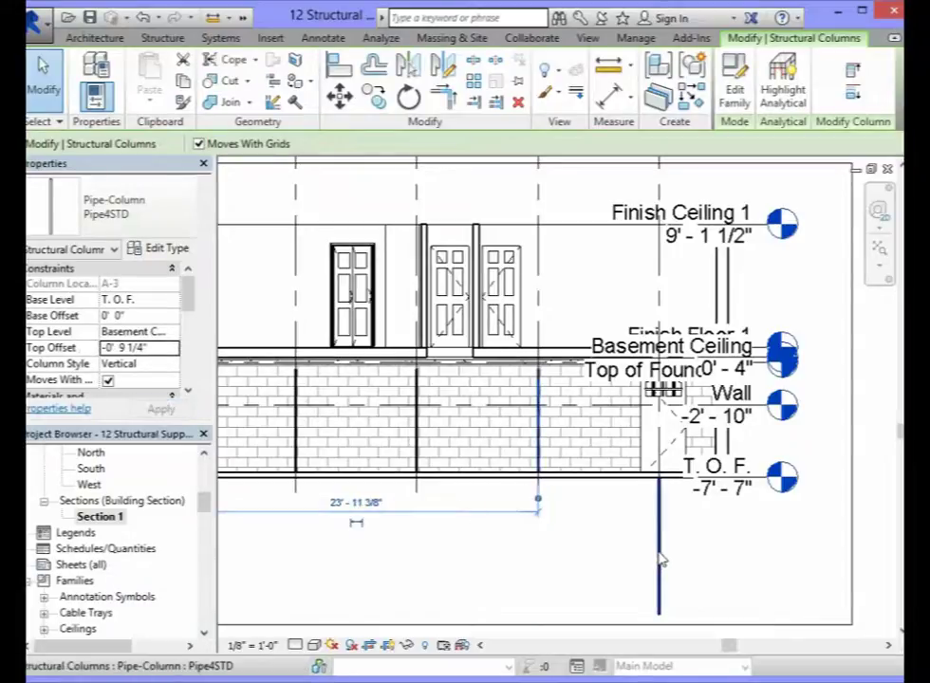
click(173, 333)
click(142, 386)
click(145, 316)
drag(145, 316, 84, 321)
text(0' 0")
Step: Set the Top Offset of the grid 4 column to -9 1/4" and apply it
click(124, 348)
drag(123, 348, 81, 351)
text(-0' )
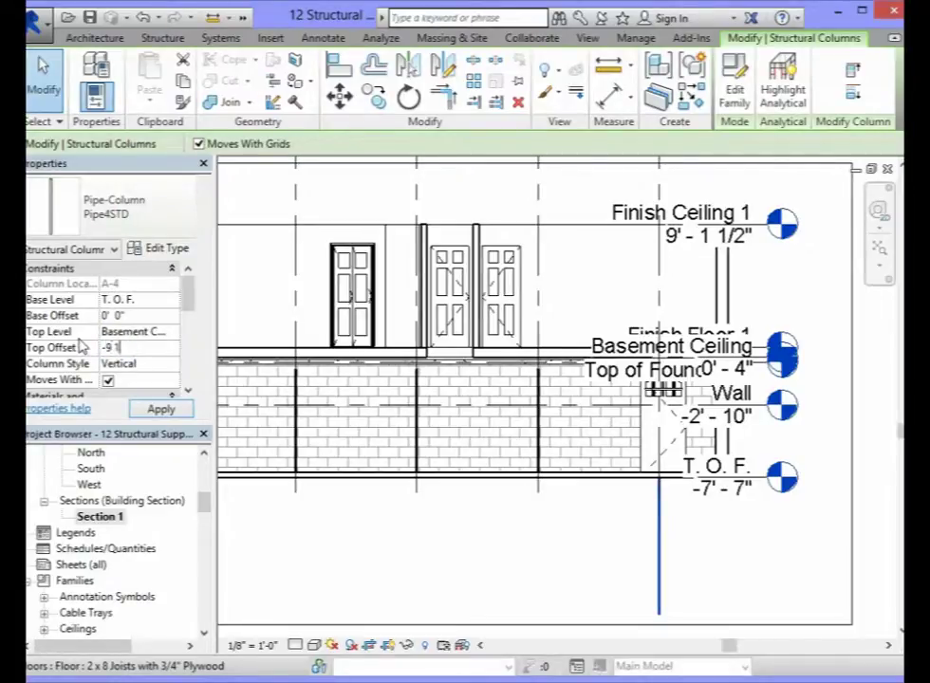
text(9 1/4")
key(Return)
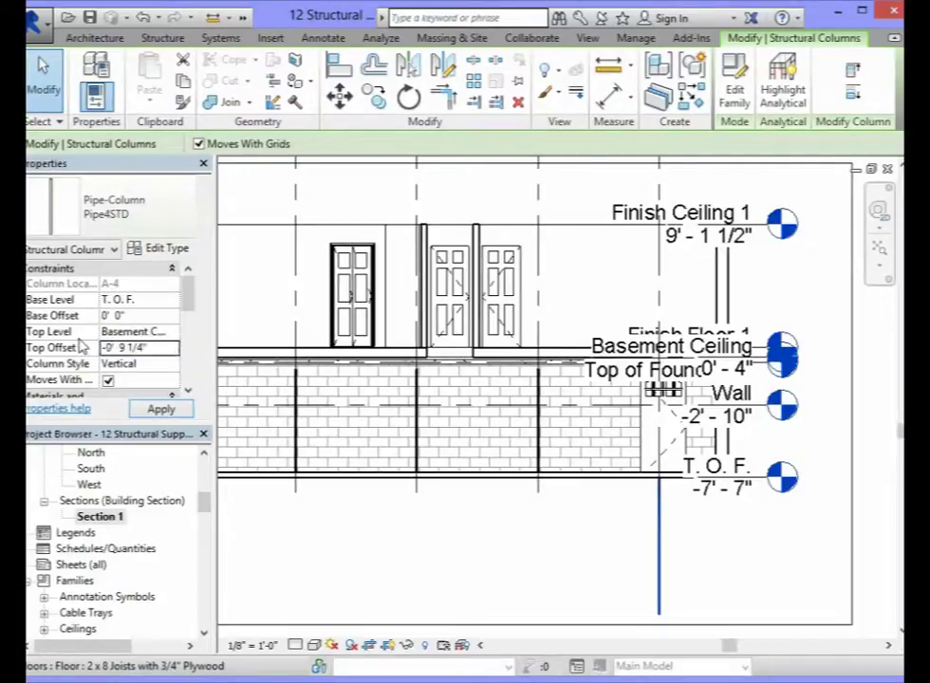
click(163, 410)
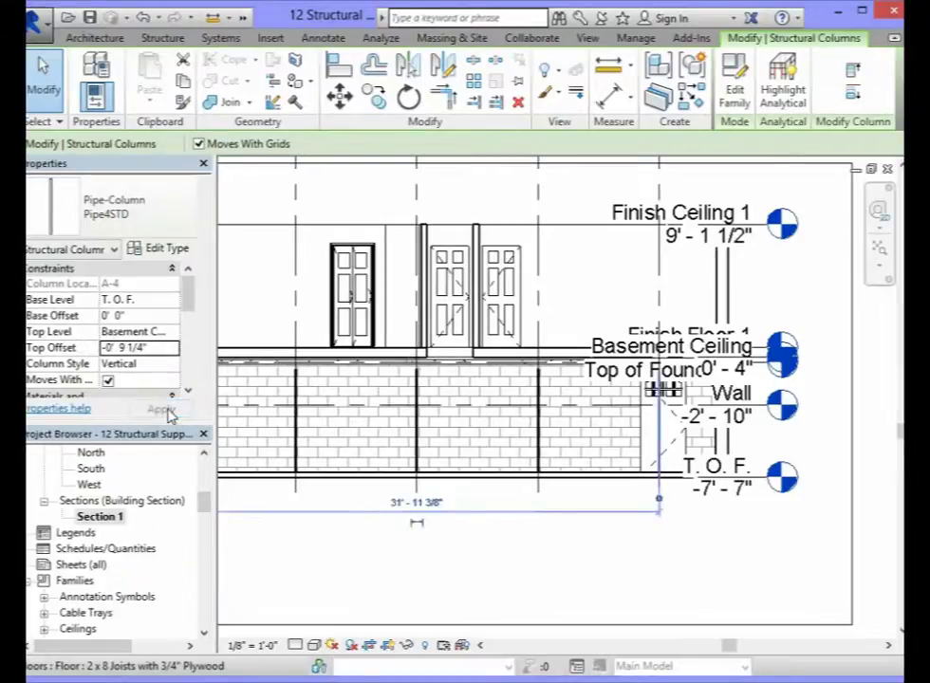
drag(731, 650, 716, 650)
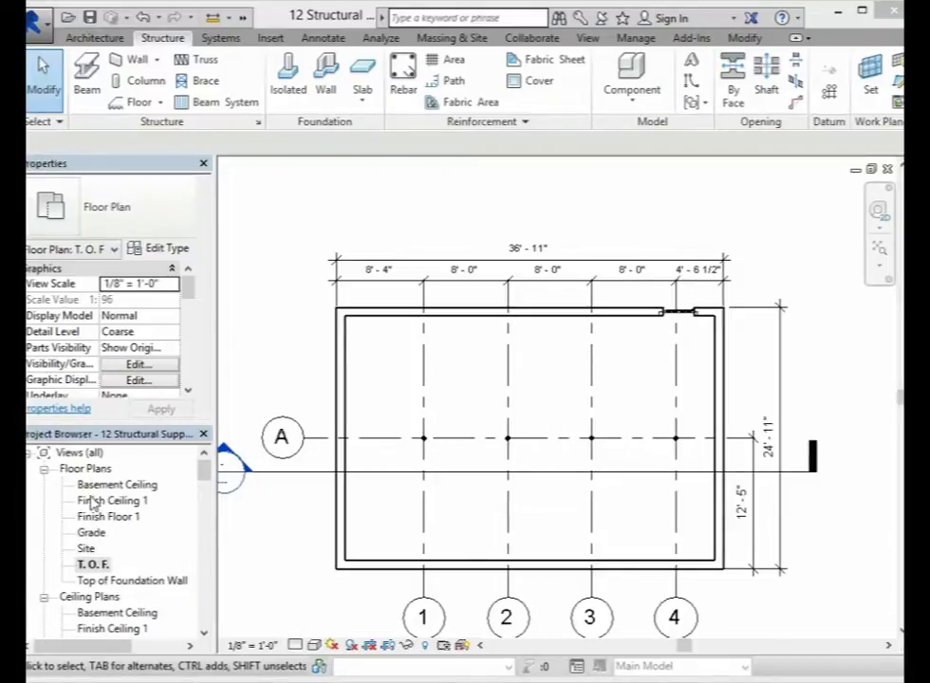
Step: In the T. O. F. plan, load the Concrete-Rectangular-Column family from the Structural Columns Concrete library for structural column placement
double_click(93, 565)
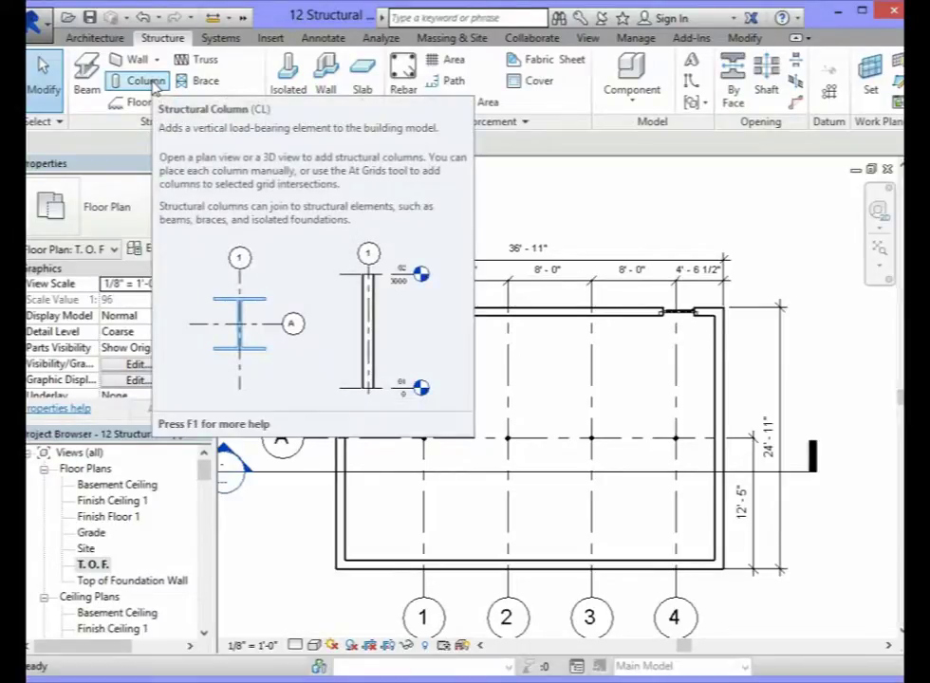
click(151, 83)
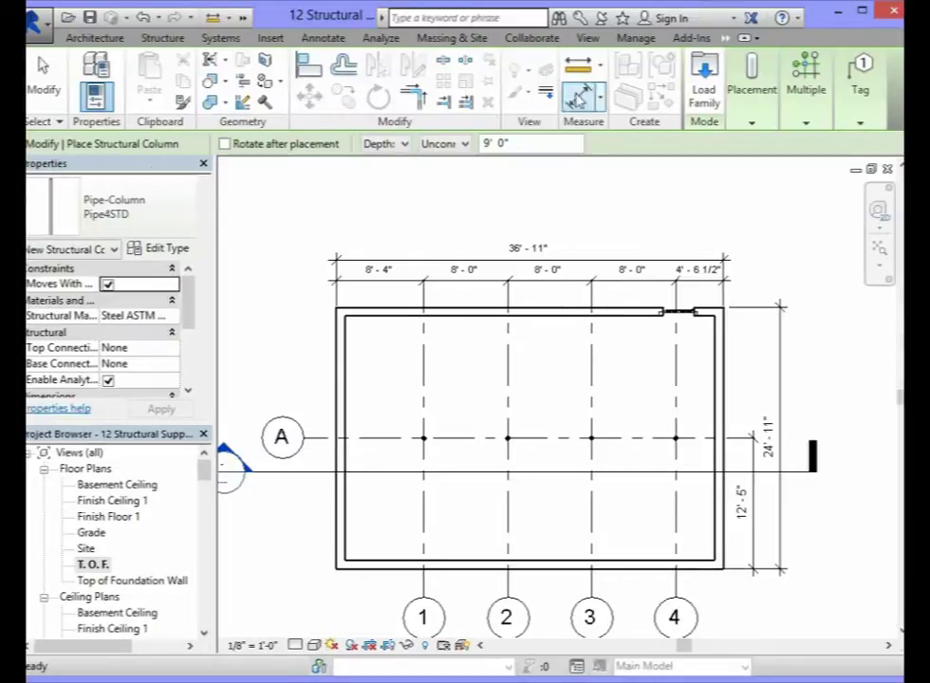
click(704, 95)
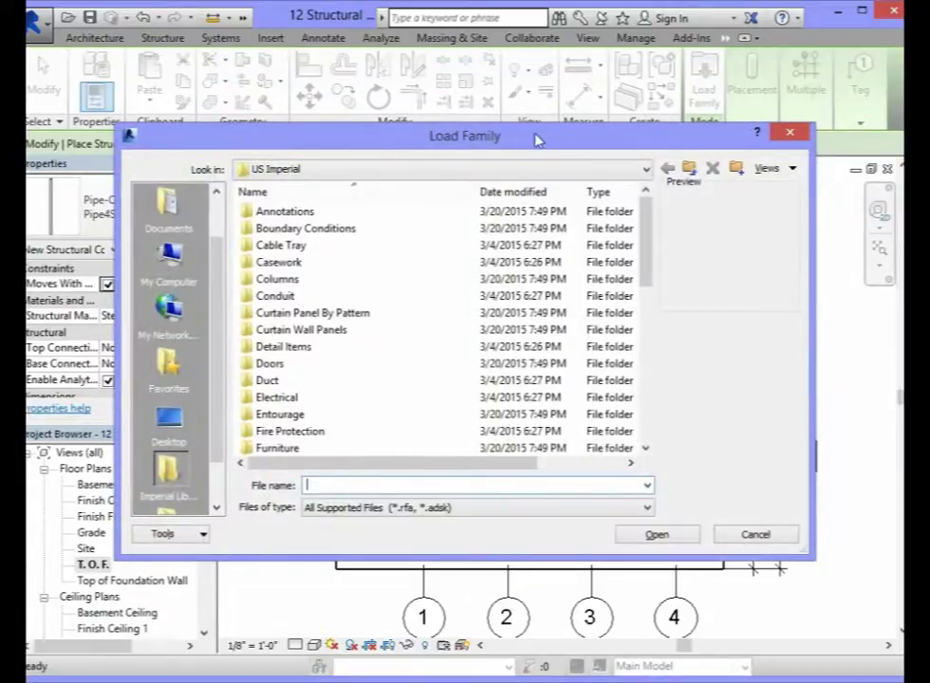
drag(645, 214, 638, 354)
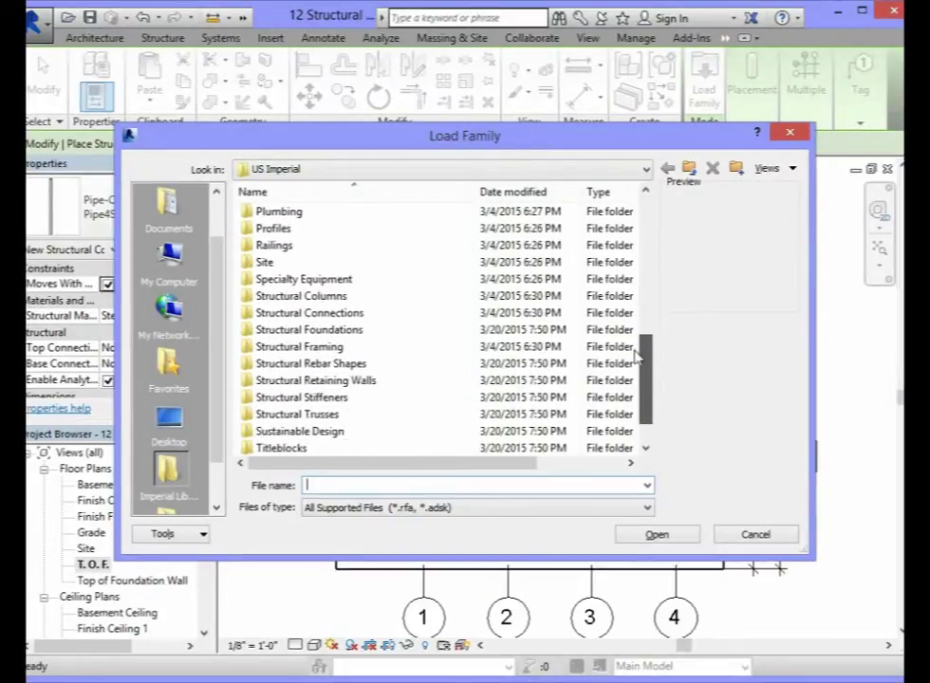
double_click(281, 297)
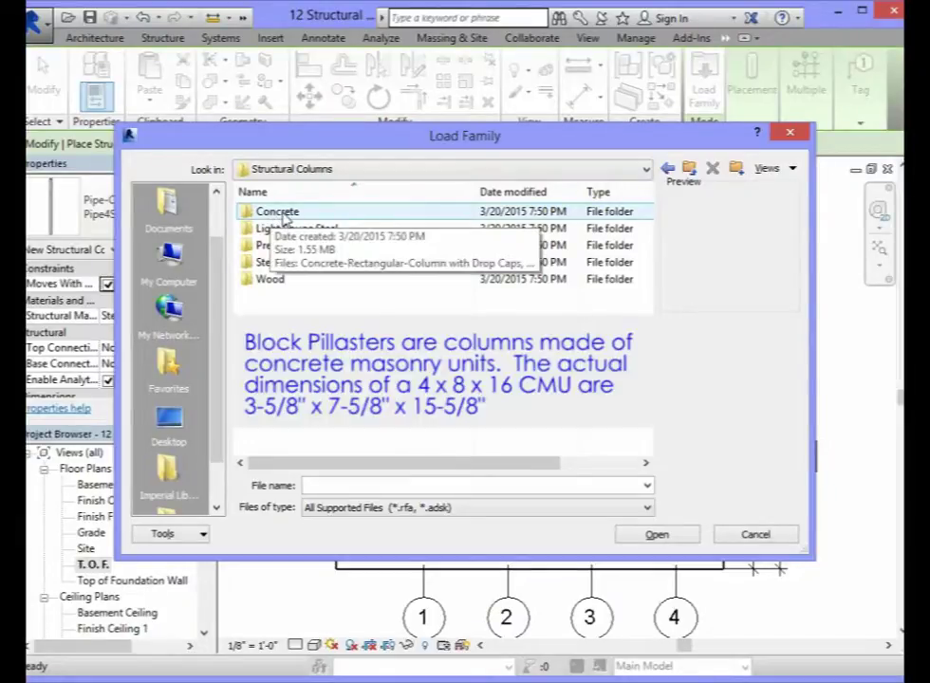
double_click(275, 214)
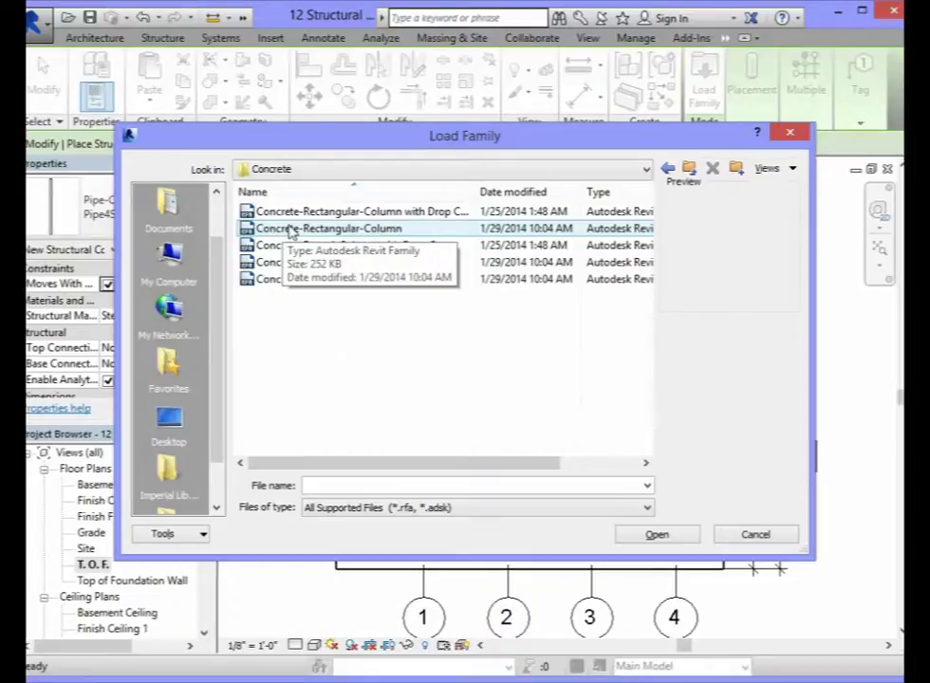
click(290, 231)
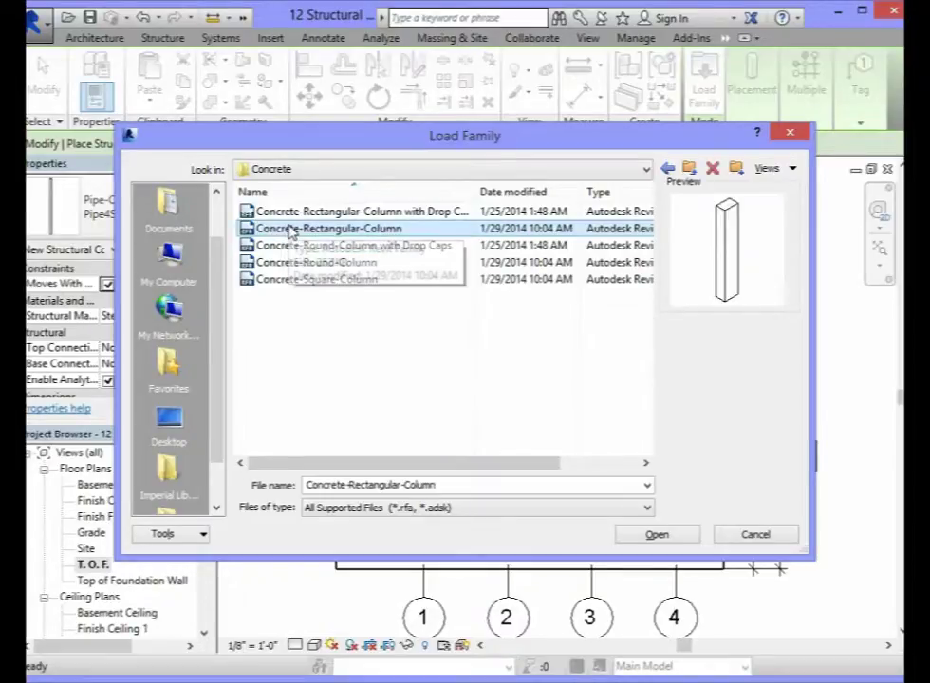
click(656, 535)
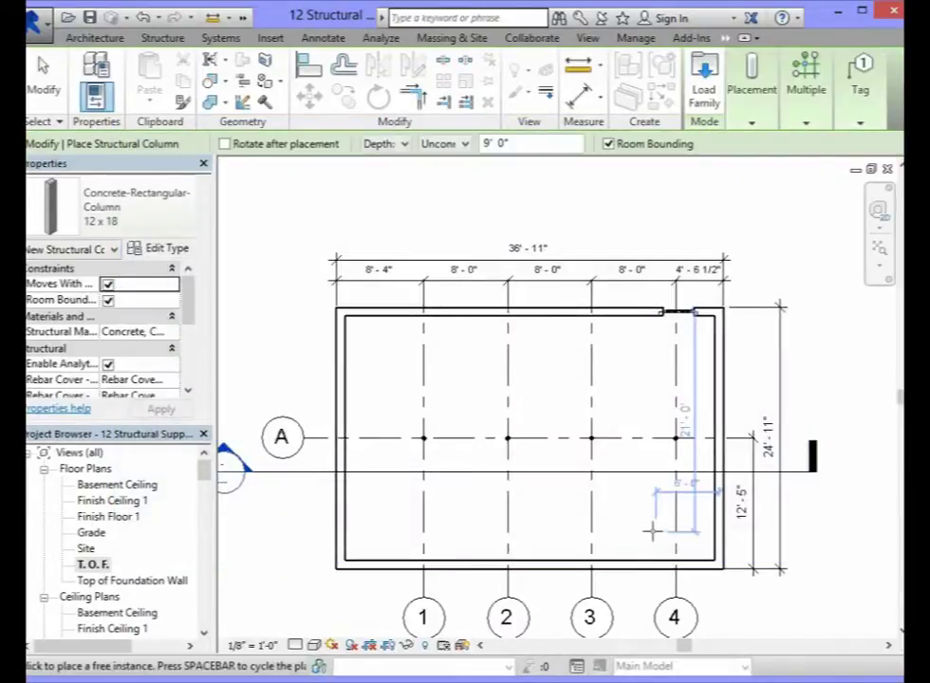
Step: Duplicate the 12 x 18 Concrete-Rectangular-Column type as a new type named 4 x 16
click(187, 211)
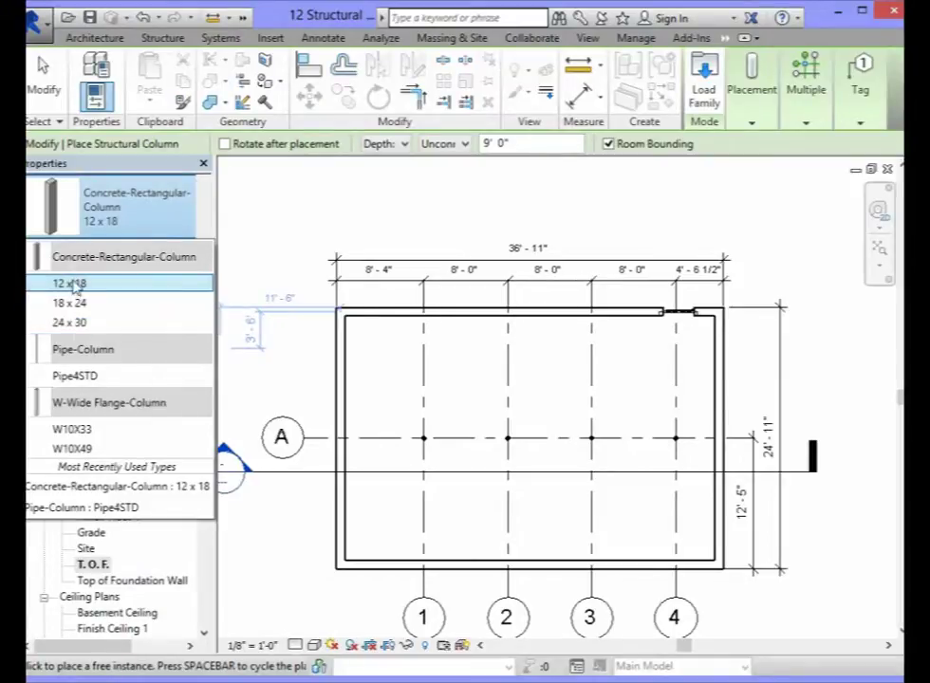
mouse_move(76, 289)
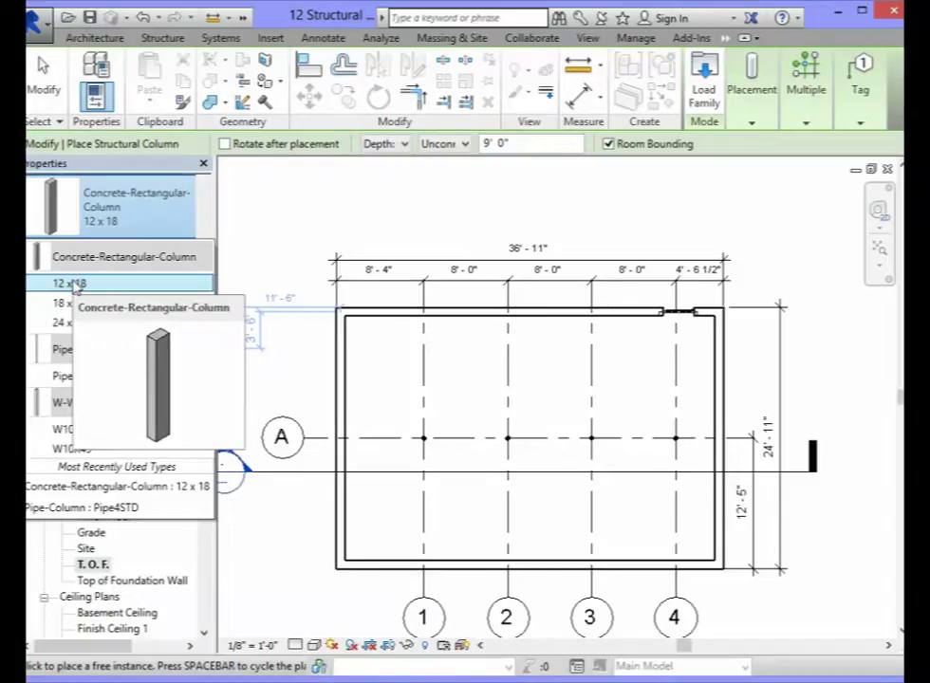
click(69, 284)
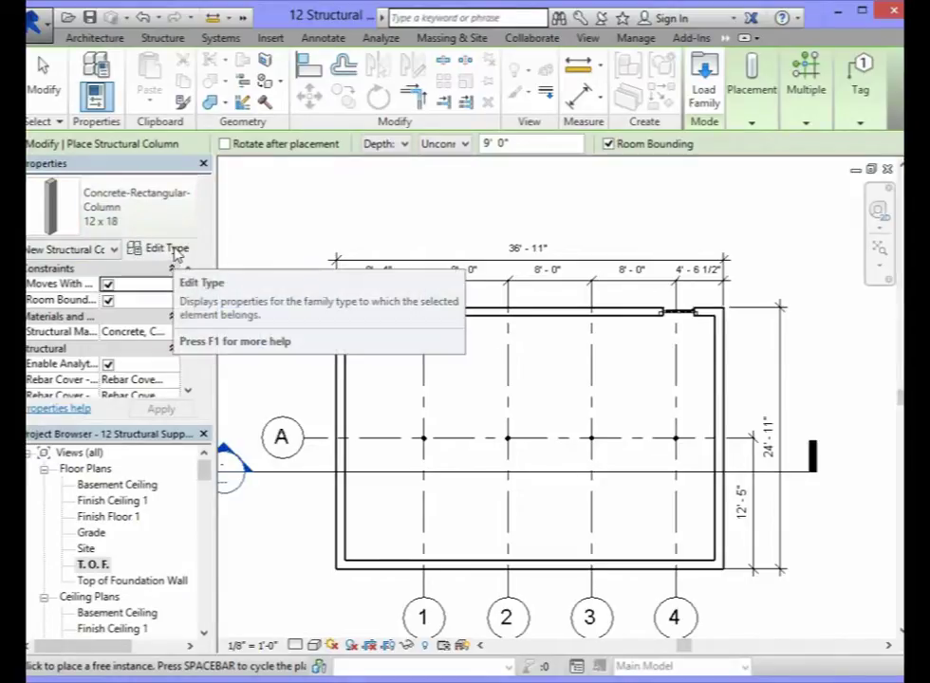
click(174, 251)
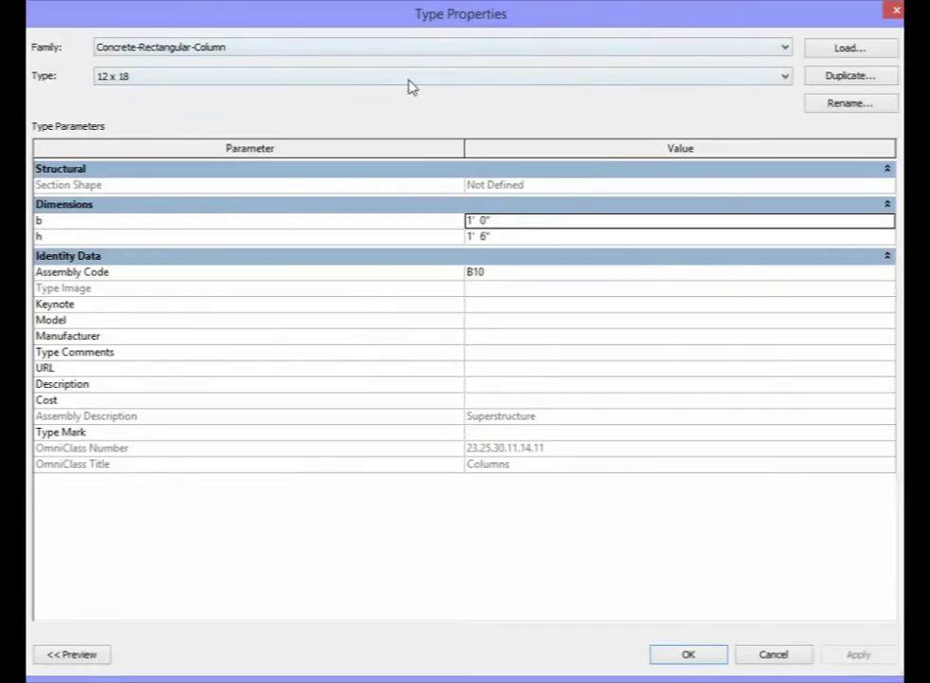
click(844, 78)
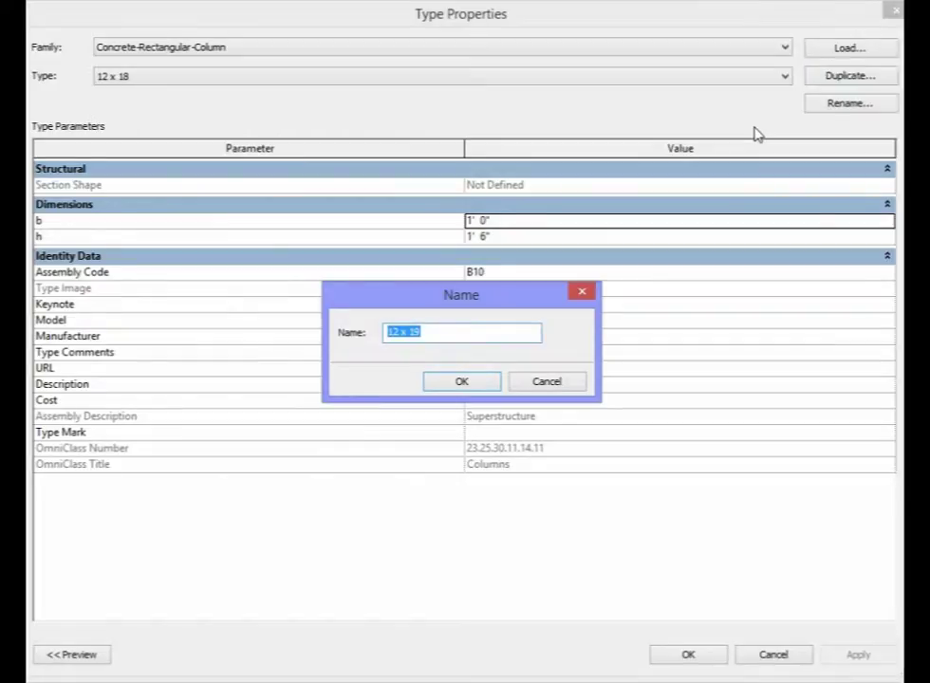
text(4 x 16)
click(474, 387)
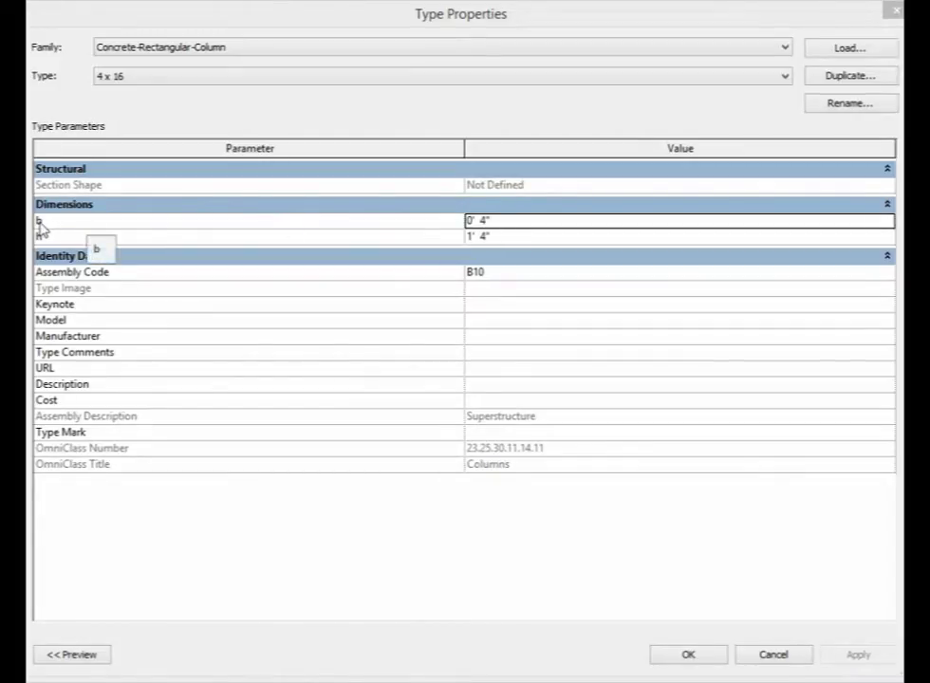
Step: Set the 4 x 16 type's b dimension to 3 5/8" and its h dimension to 15 5/8", and apply the changes
click(486, 222)
key(BackSpace)
key(BackSpace)
text(3 5/8")
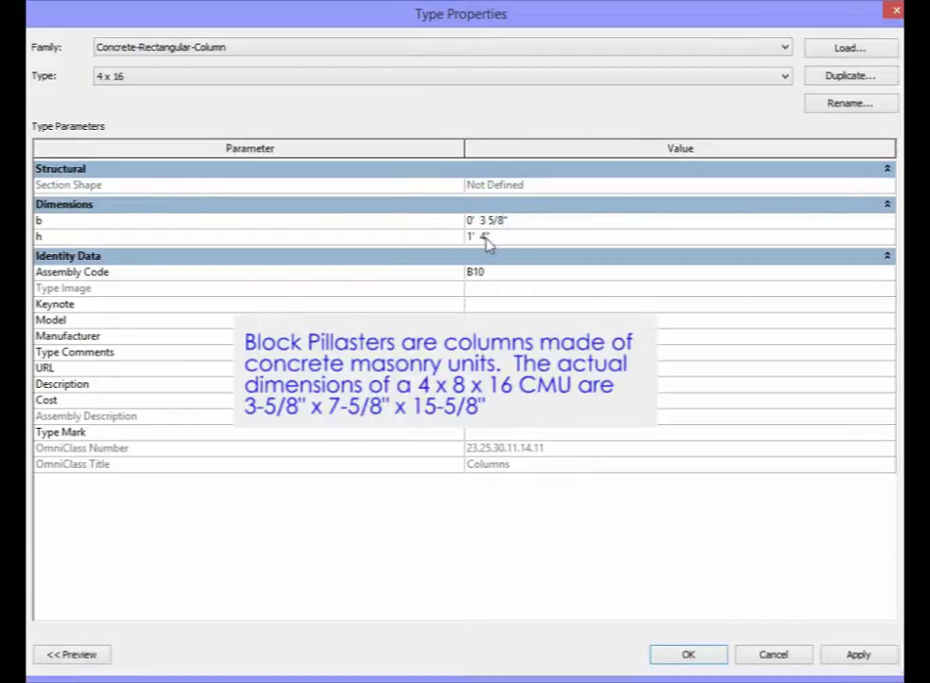
click(497, 238)
drag(497, 238, 449, 243)
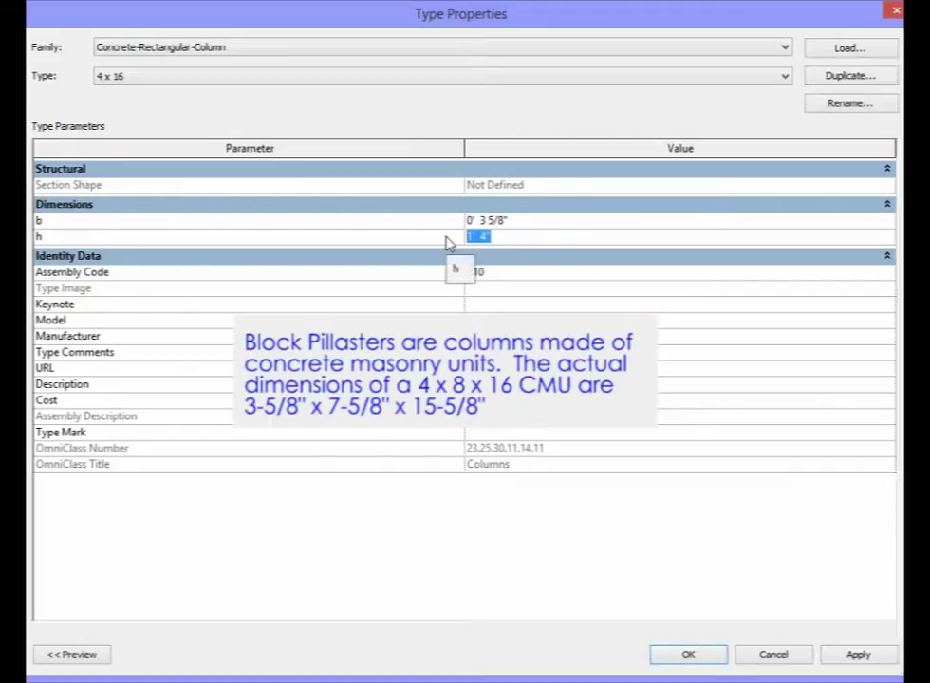
text(15)
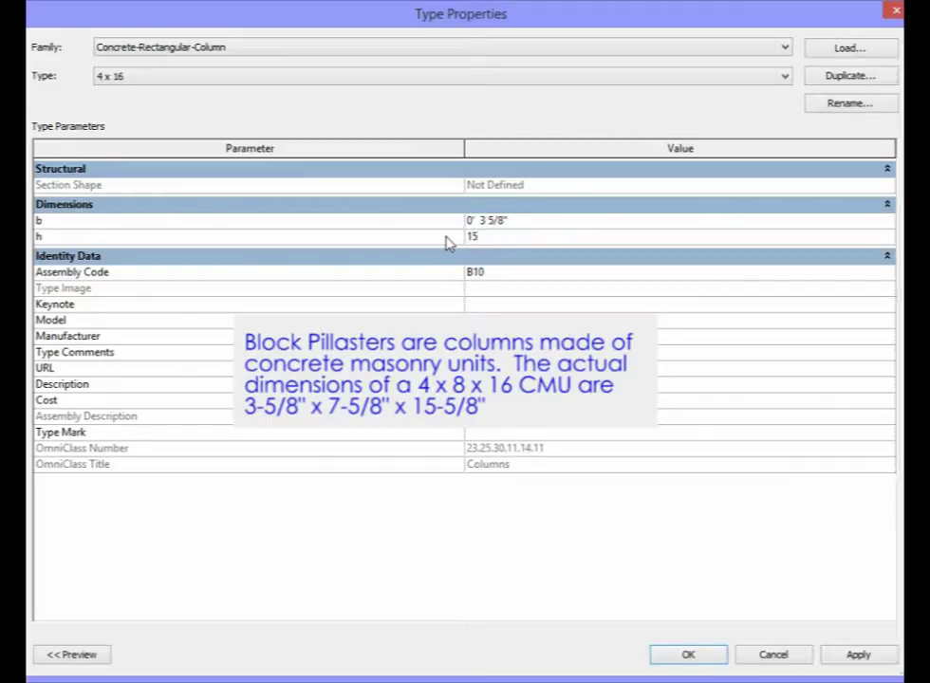
text( 5/8")
key(Return)
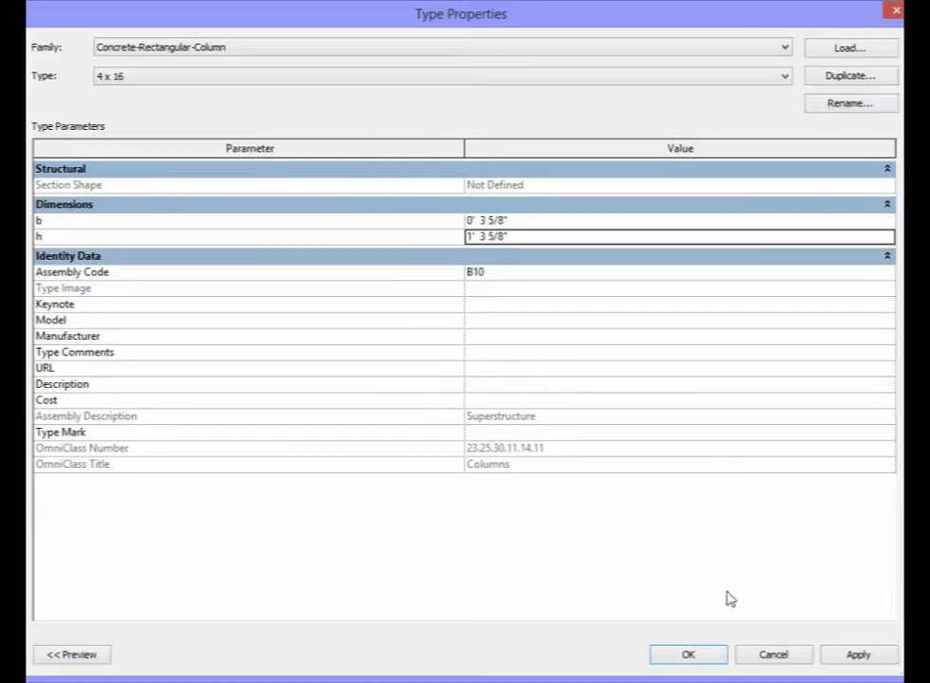
click(857, 655)
click(688, 656)
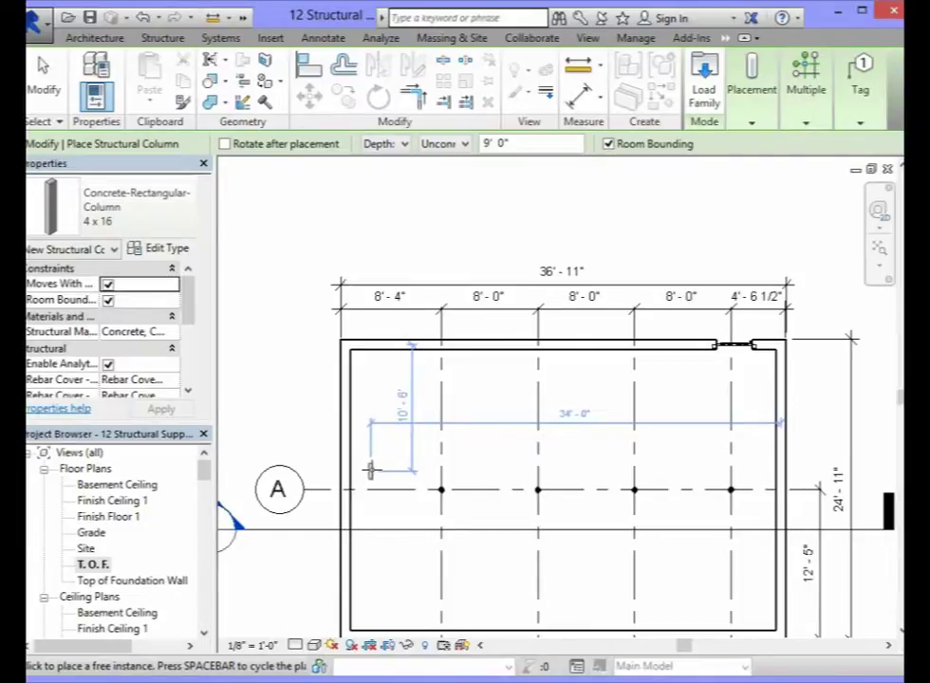
Step: Place one 4 x 16 column just inside each end wall, slightly above grid A and about 10' 9" from the upper wall
scroll(372, 470, up, 5)
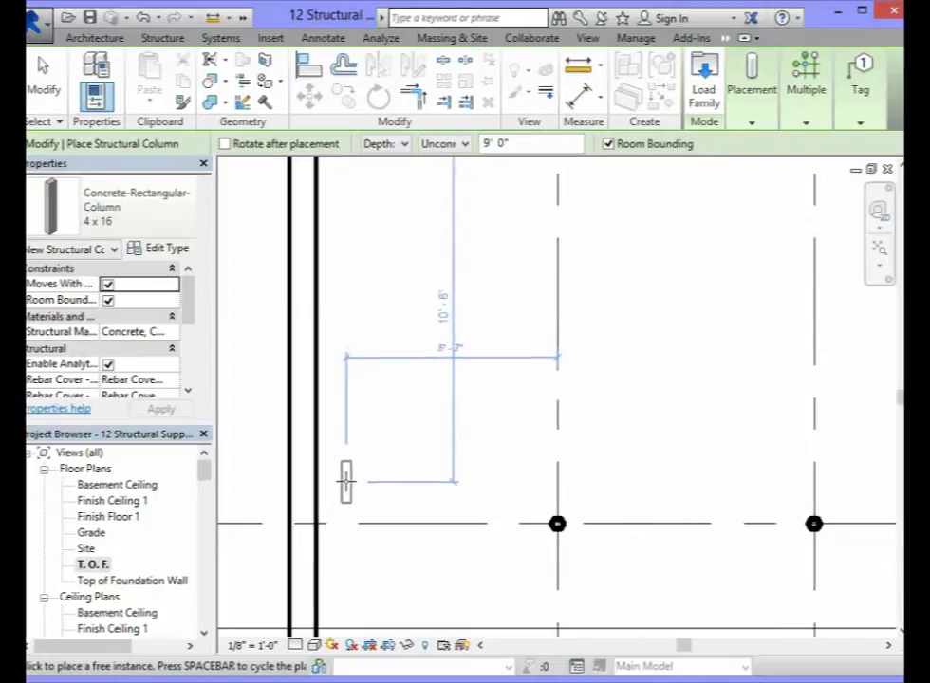
scroll(372, 480, down, 3)
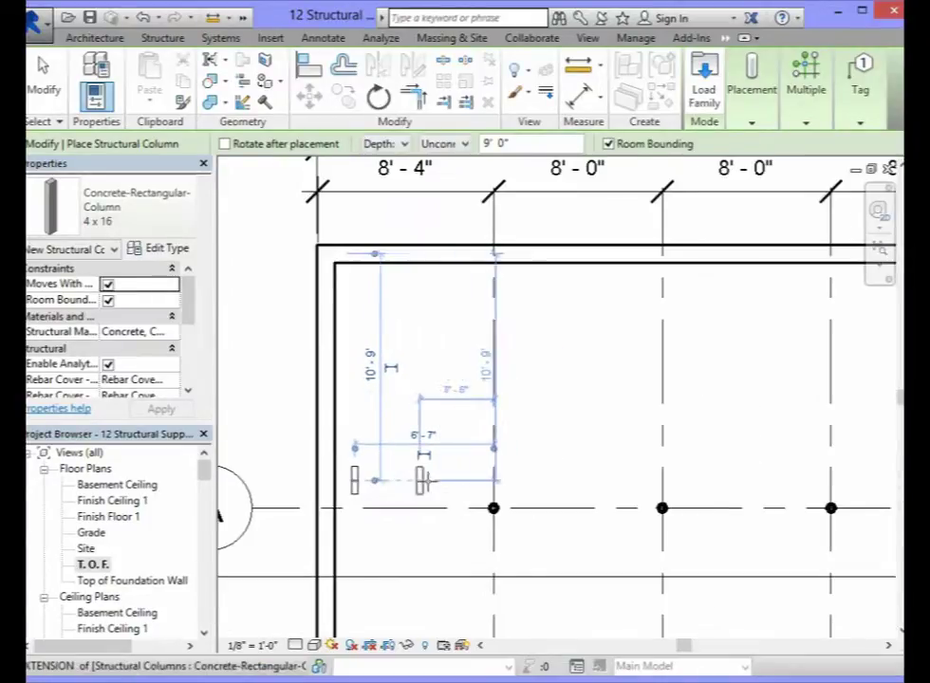
scroll(423, 481, down, 3)
scroll(726, 498, up, 3)
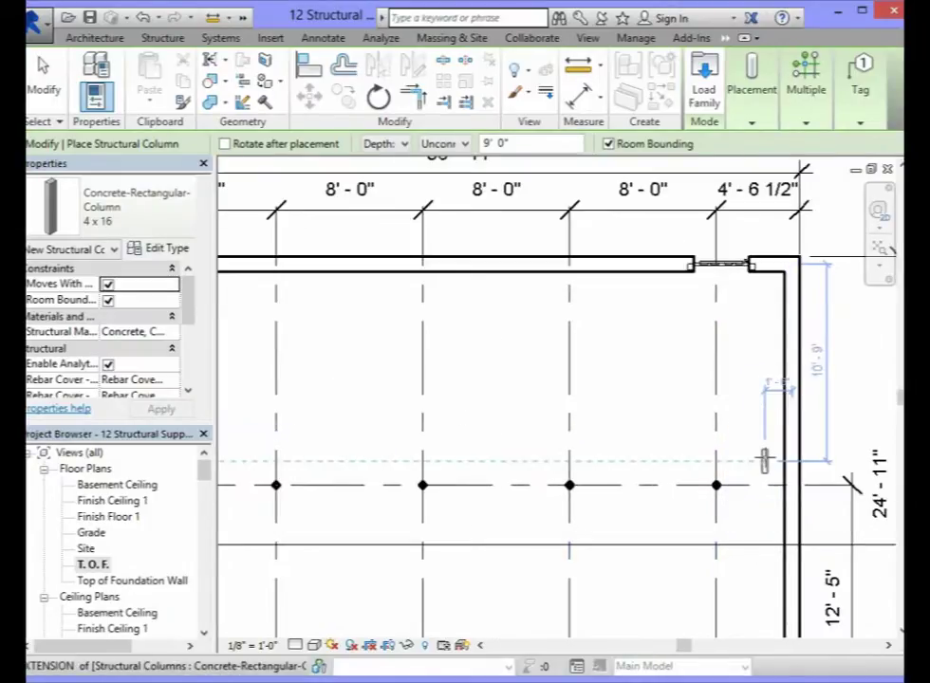
click(765, 460)
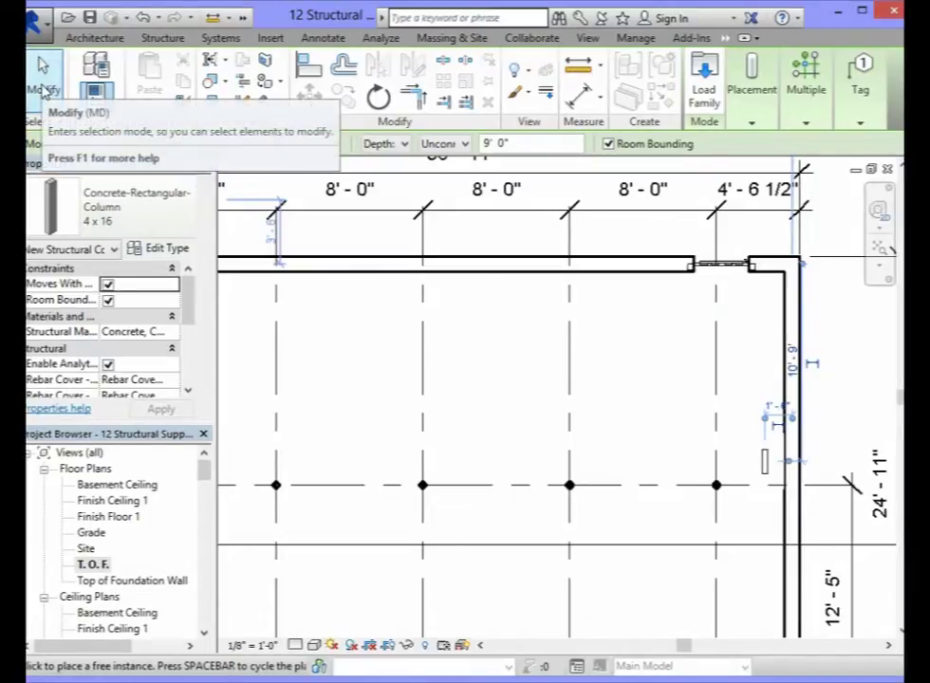
click(42, 90)
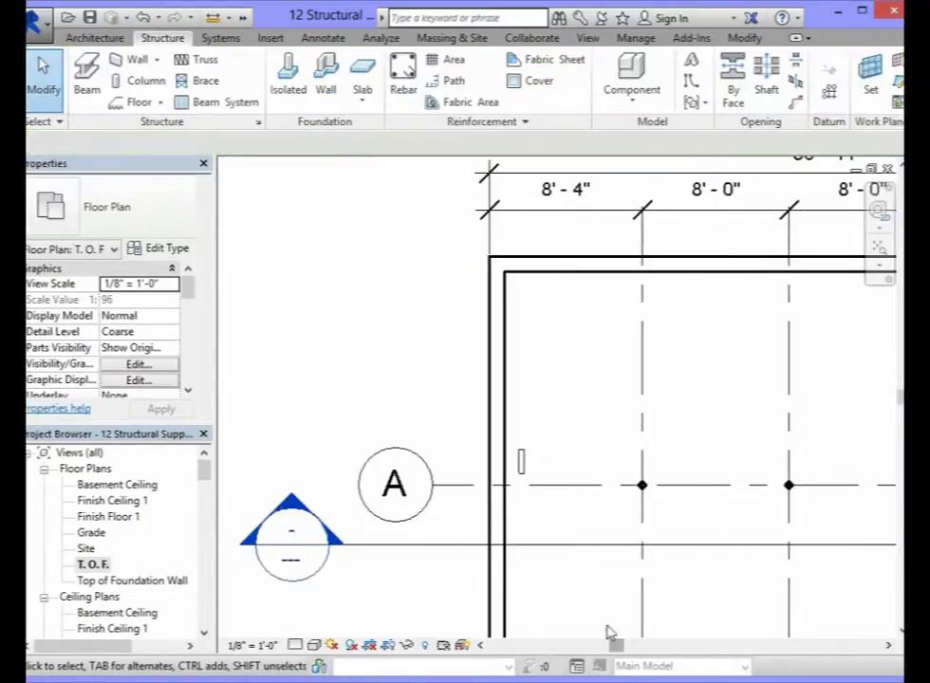
Step: Align the center of the 4 x 16 column near grid bubble A with grid line A and lock the alignment
middle_drag(598, 493, 649, 493)
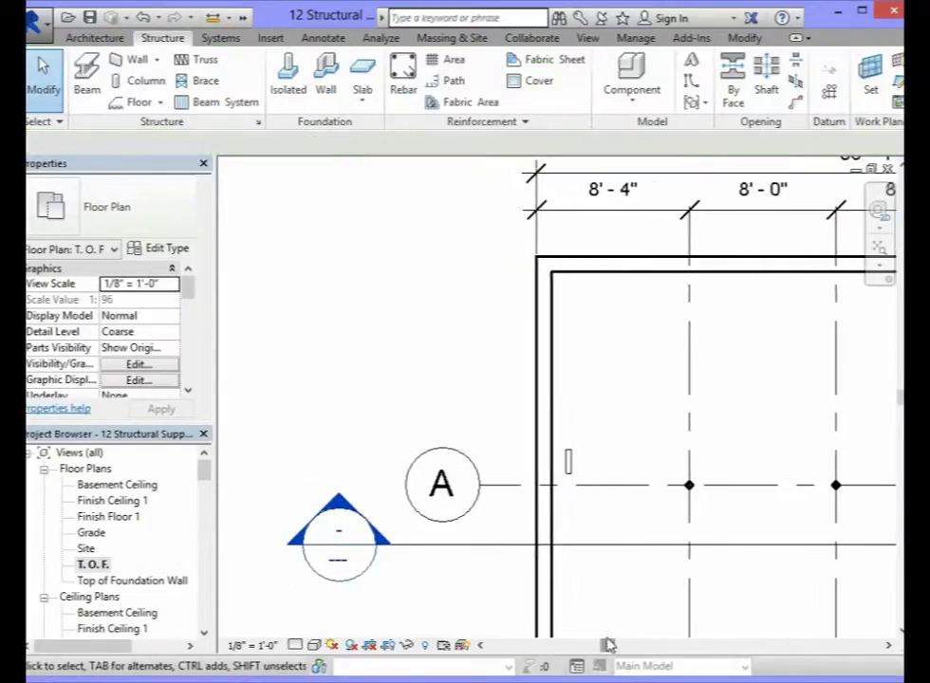
scroll(581, 498, up, 4)
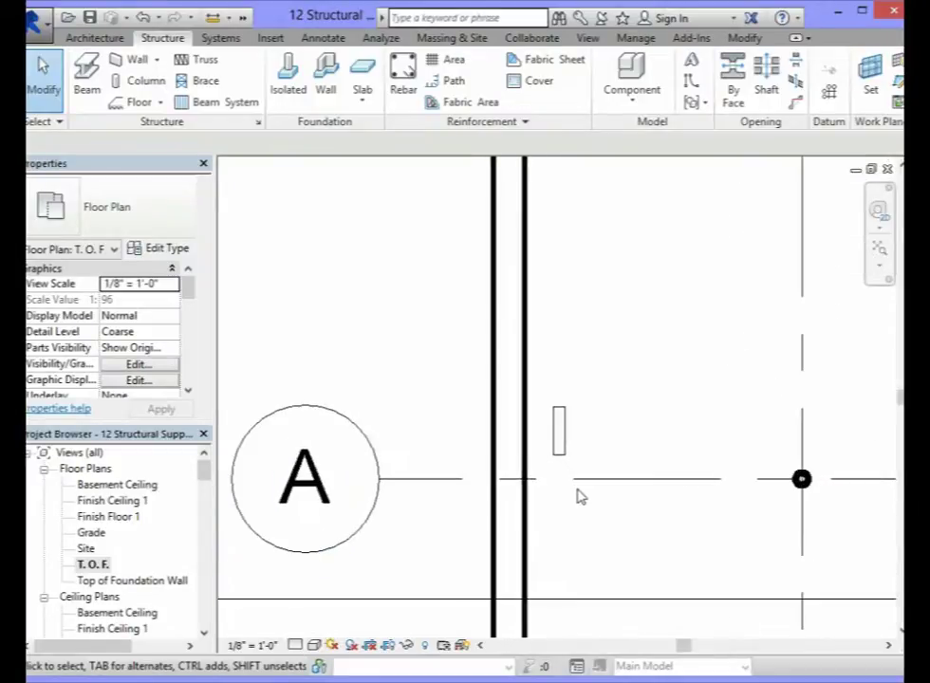
scroll(581, 498, up, 1)
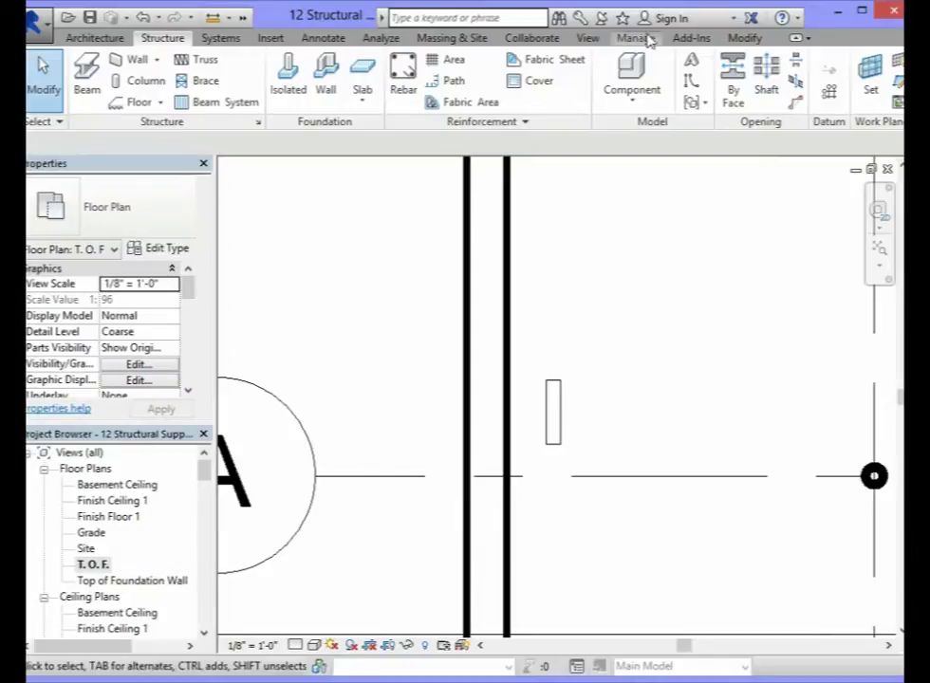
click(746, 39)
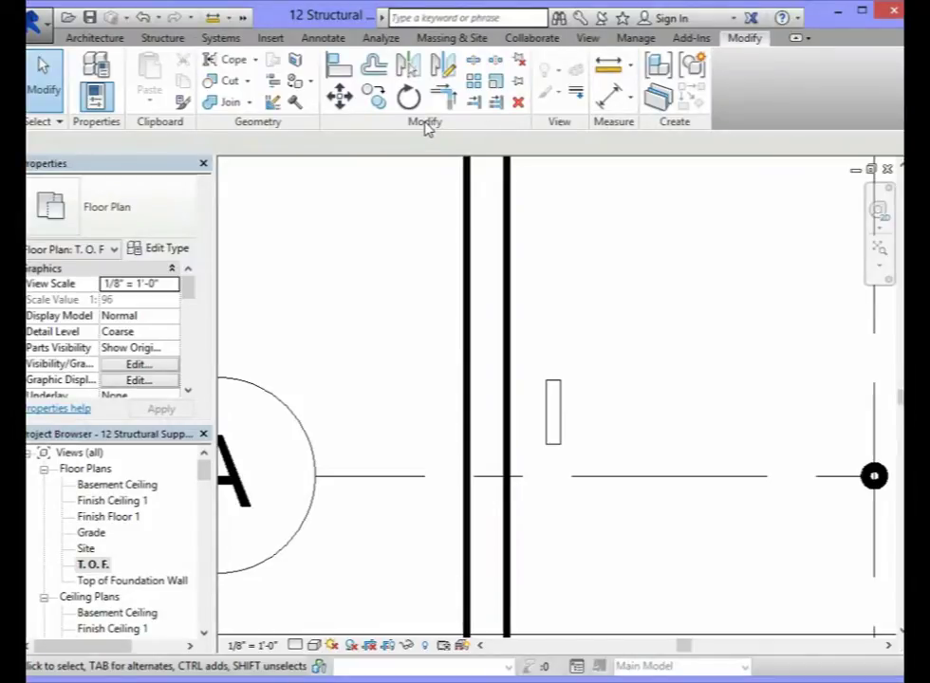
click(341, 71)
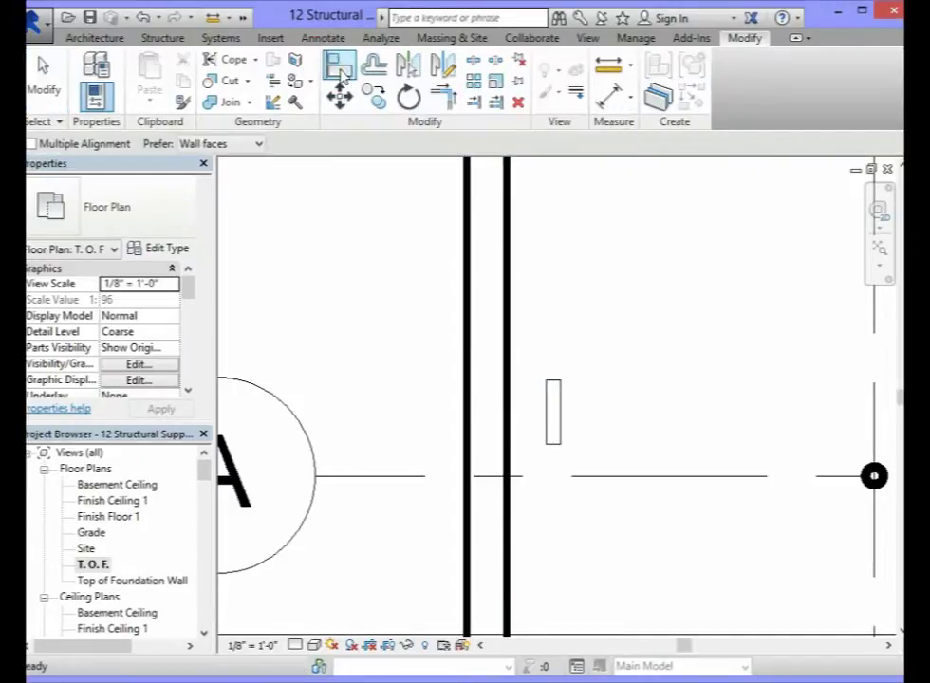
scroll(627, 415, down, 3)
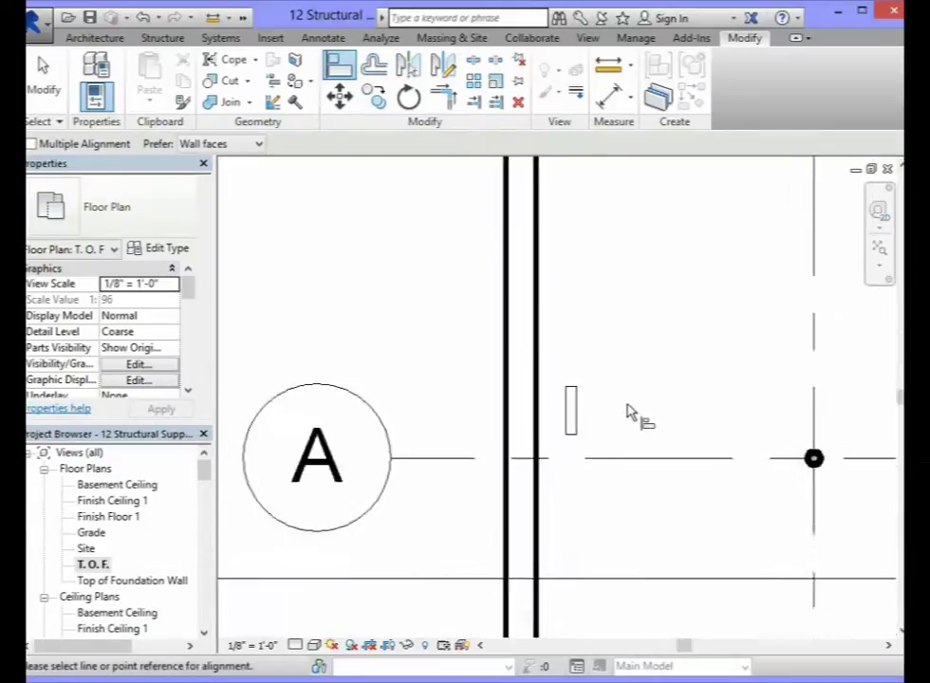
scroll(628, 415, down, 1)
scroll(628, 426, up, 1)
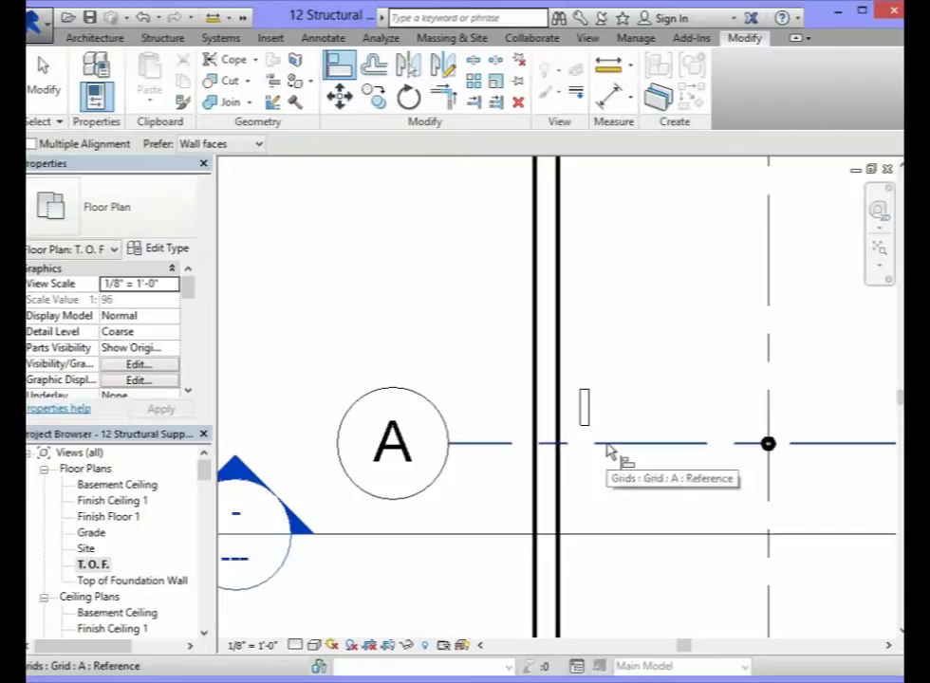
click(609, 446)
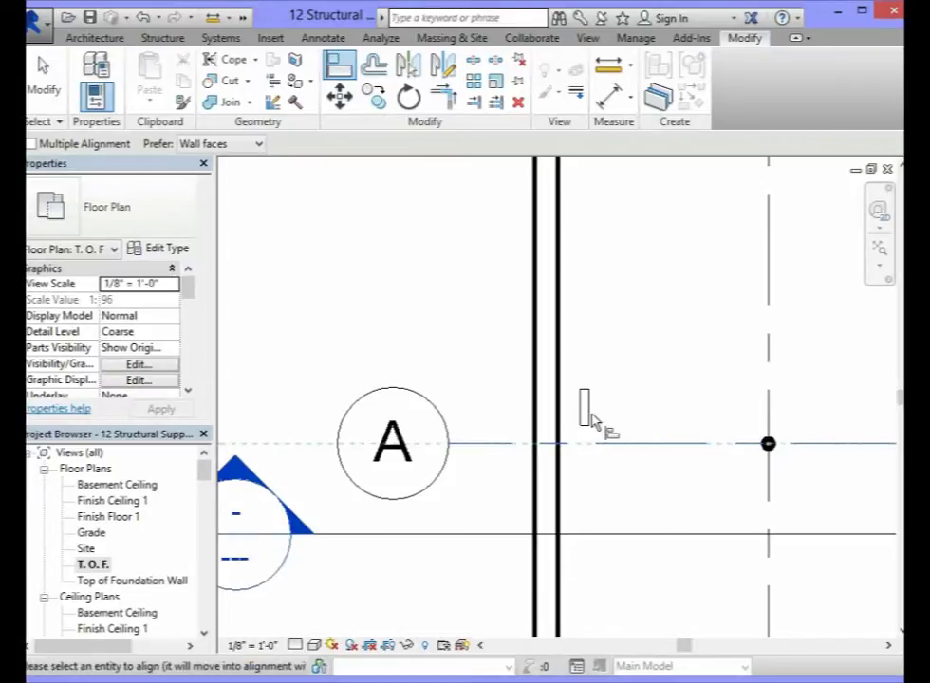
scroll(589, 413, up, 4)
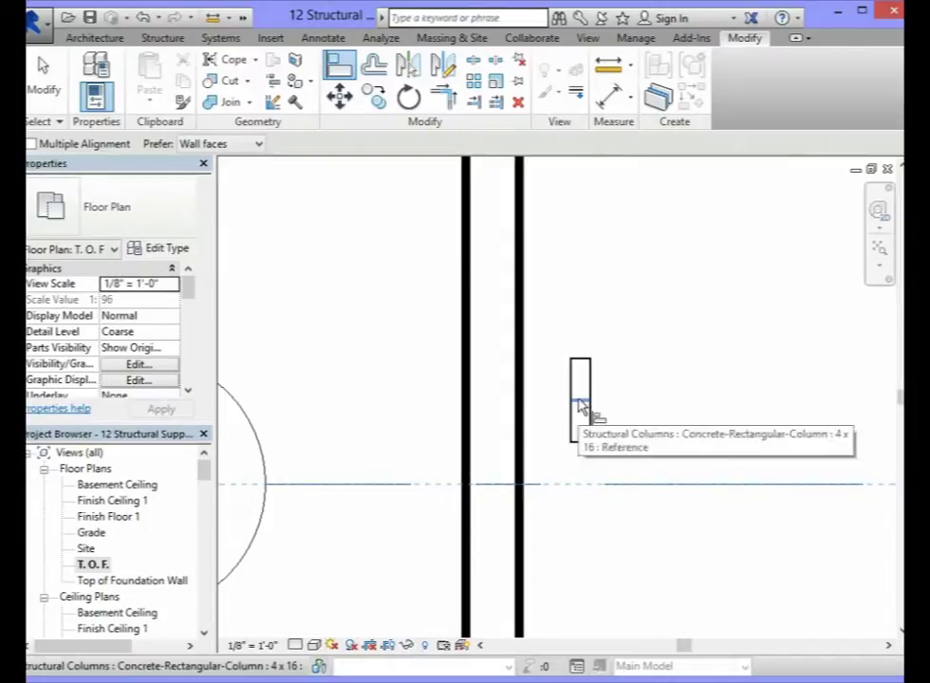
click(582, 406)
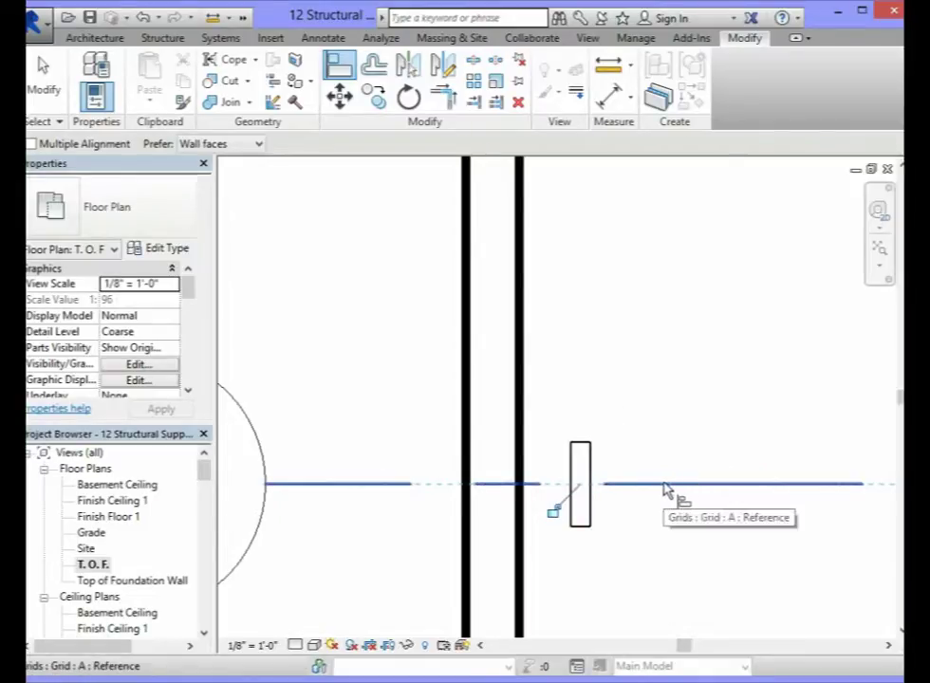
click(554, 513)
scroll(572, 387, down, 2)
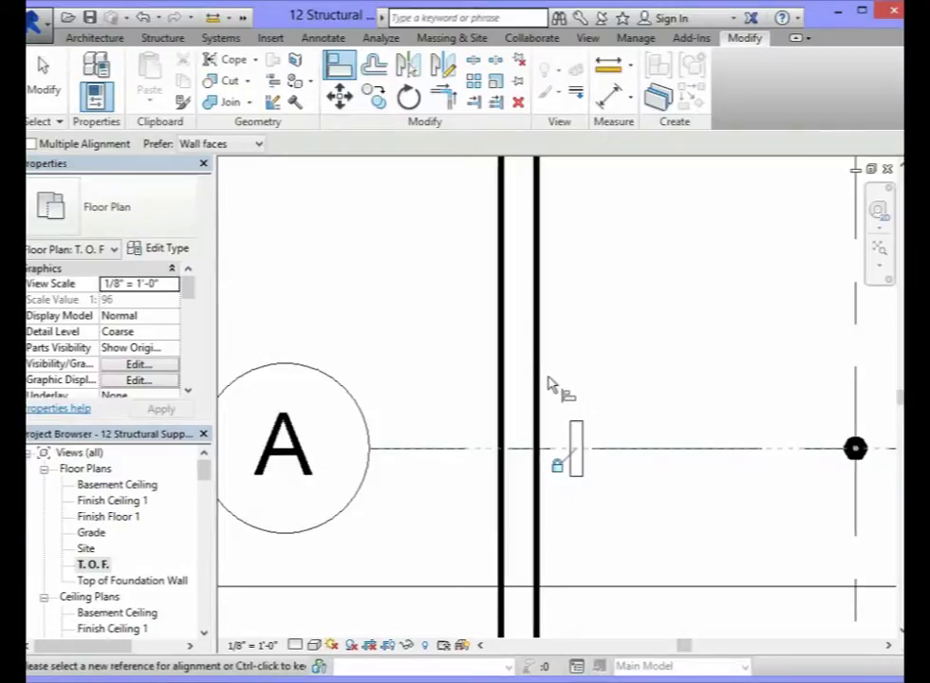
Step: Align the wall-side face of the 4 x 16 column near grid bubble A with the end wall's inner face and lock the alignment
key(Escape)
key(Escape)
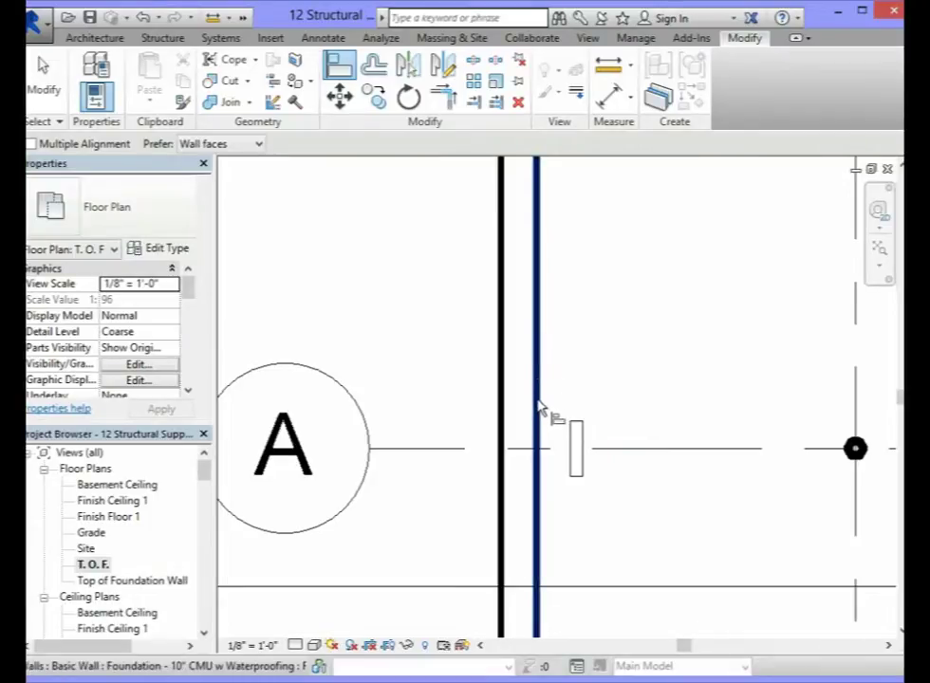
scroll(538, 430, down, 1)
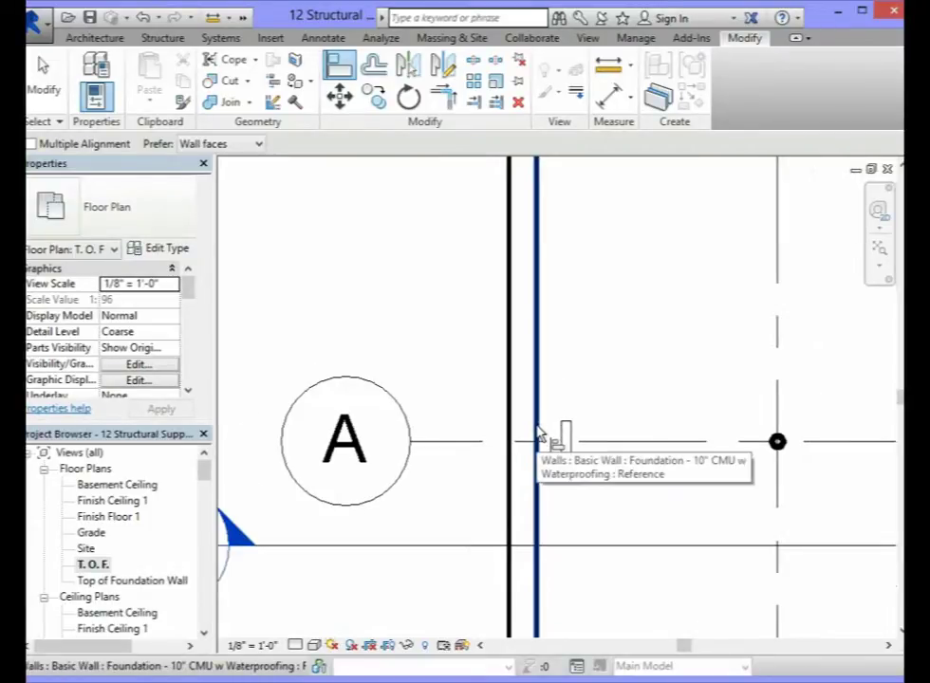
click(357, 77)
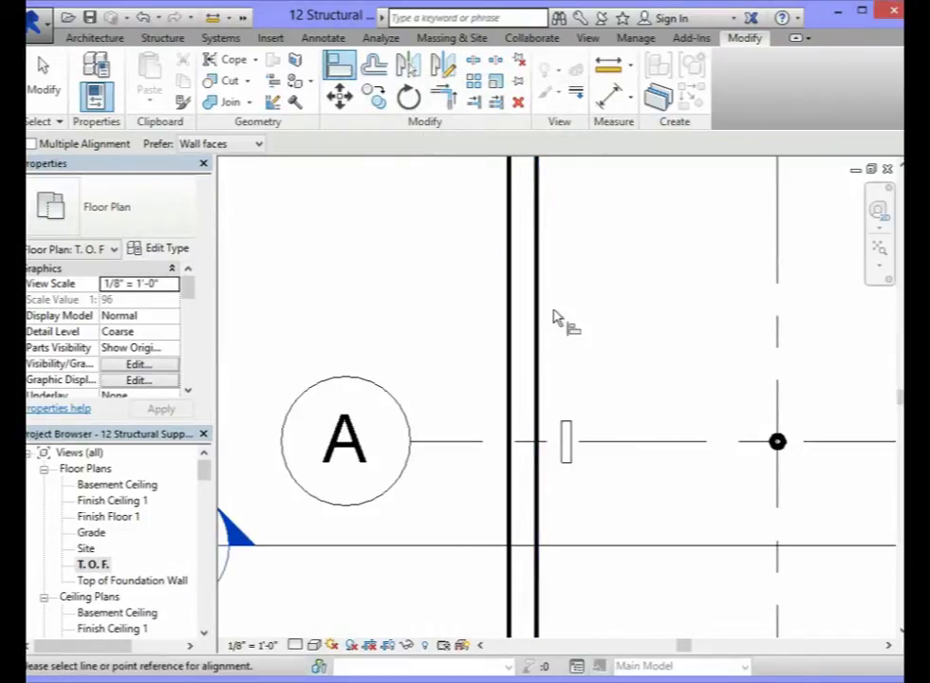
click(542, 426)
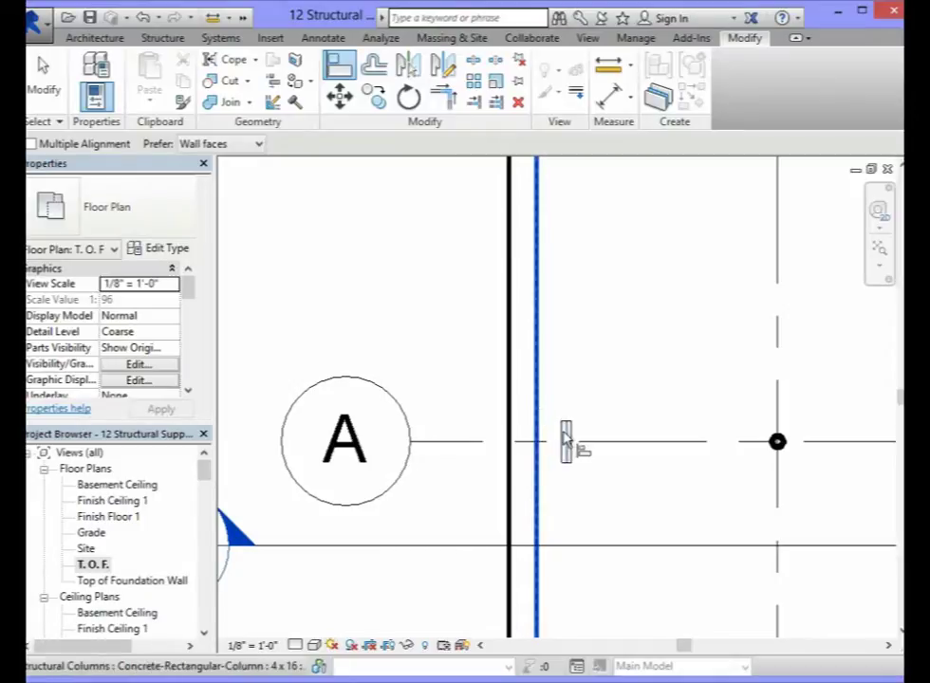
scroll(565, 439, up, 4)
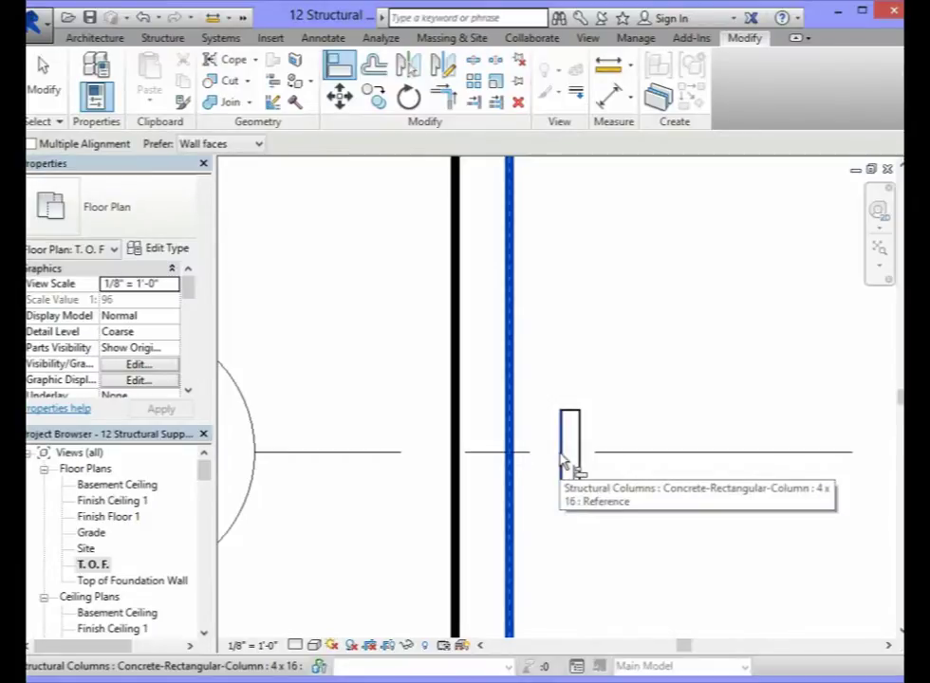
click(561, 459)
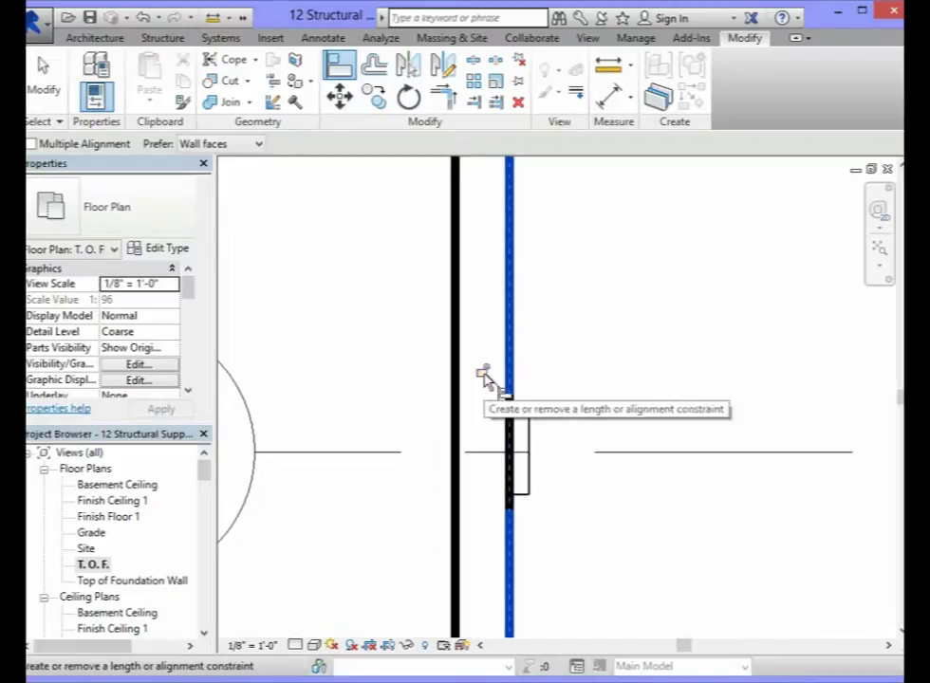
scroll(563, 378, down, 4)
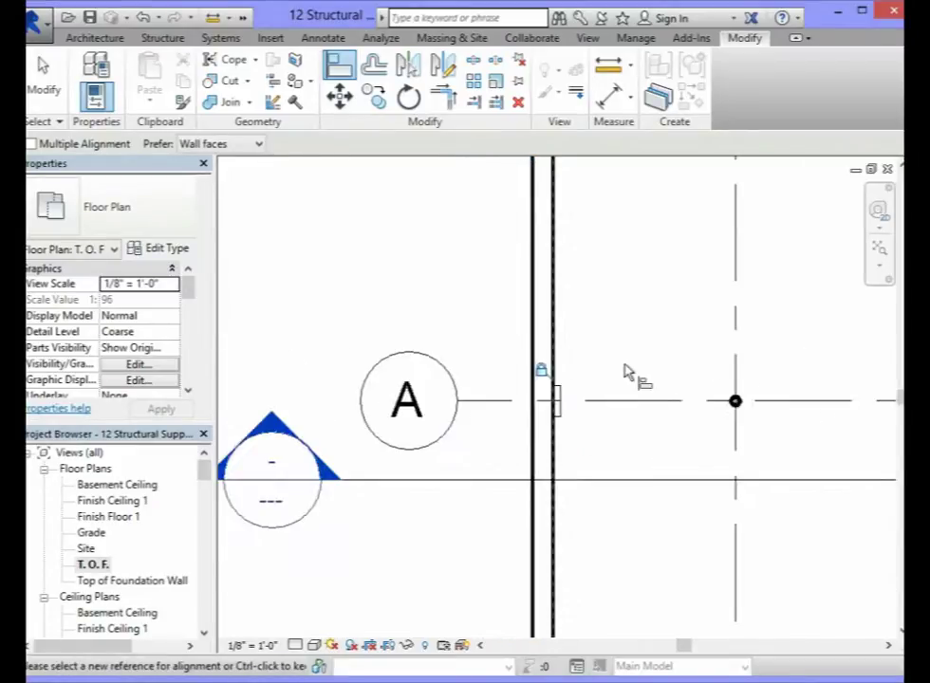
Step: Align the center of the 4 x 16 column near grid 4 with grid line A and lock the alignment
scroll(717, 374, down, 3)
scroll(862, 368, up, 4)
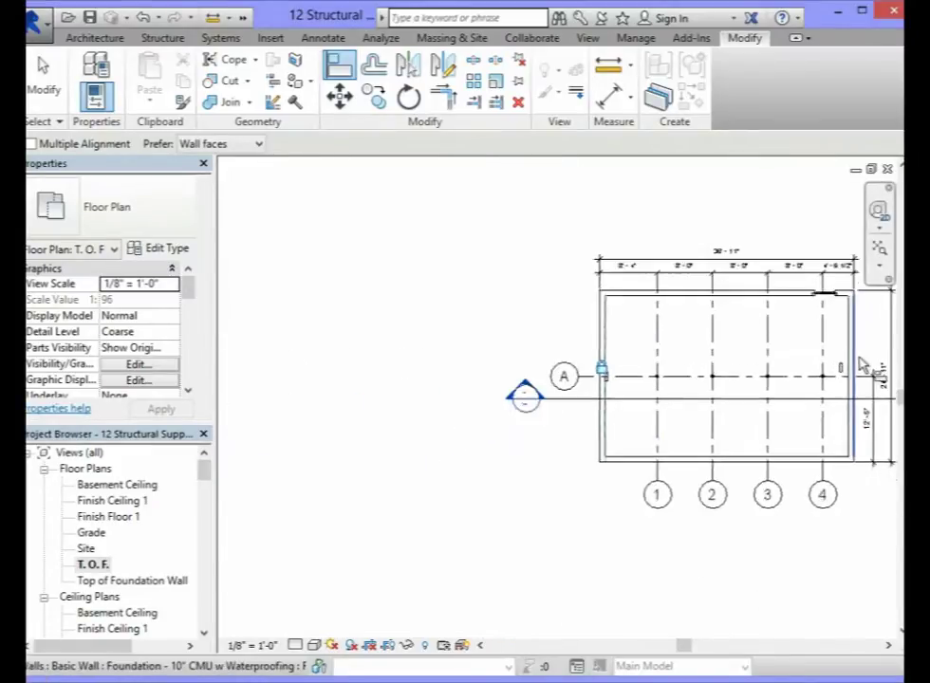
scroll(862, 370, up, 5)
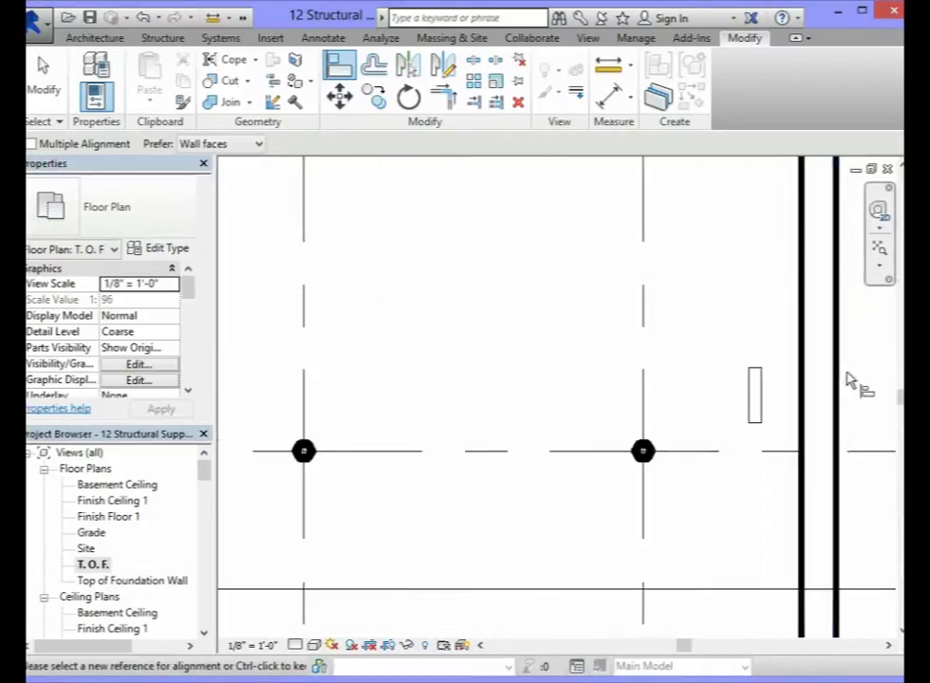
scroll(845, 382, up, 1)
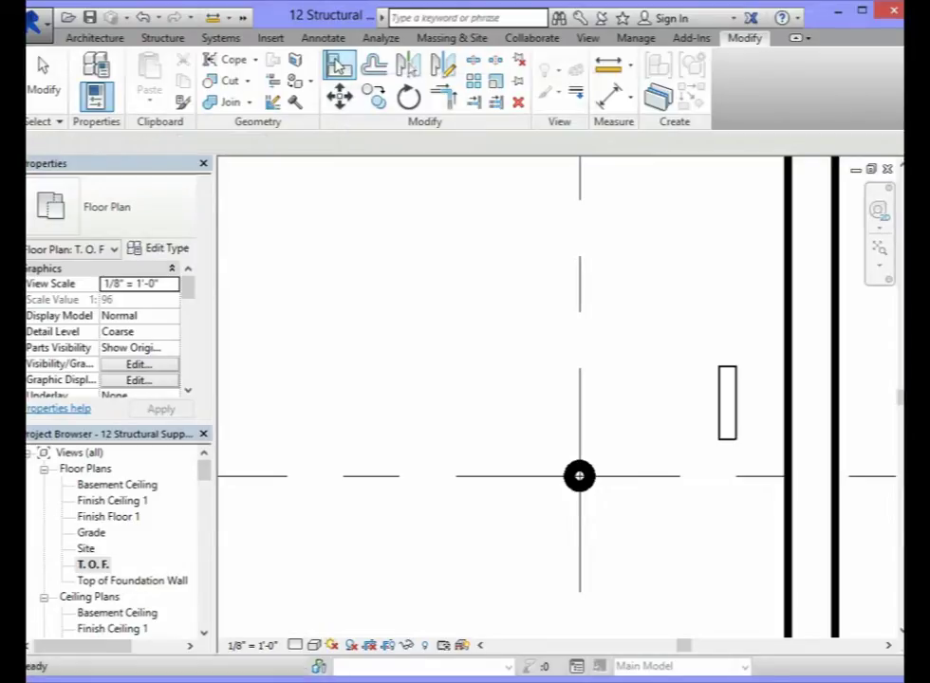
scroll(665, 465, down, 4)
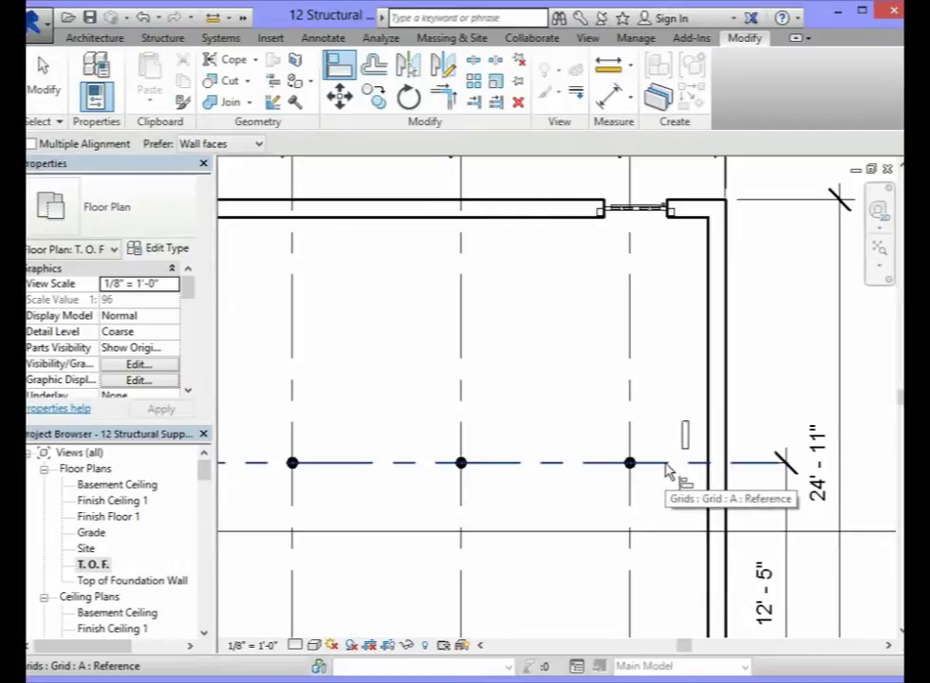
scroll(669, 471, up, 4)
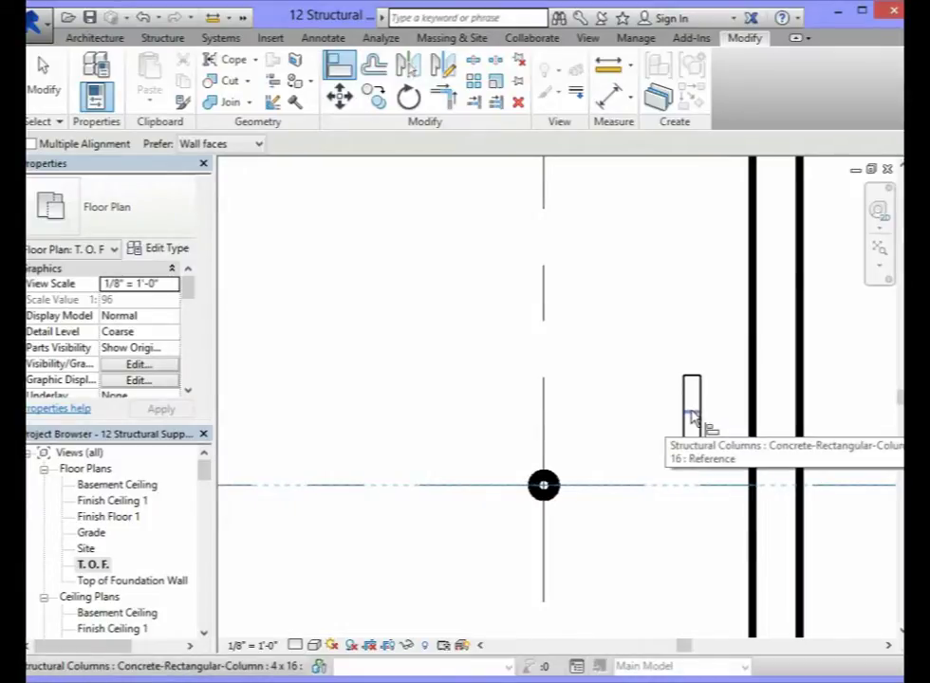
click(692, 415)
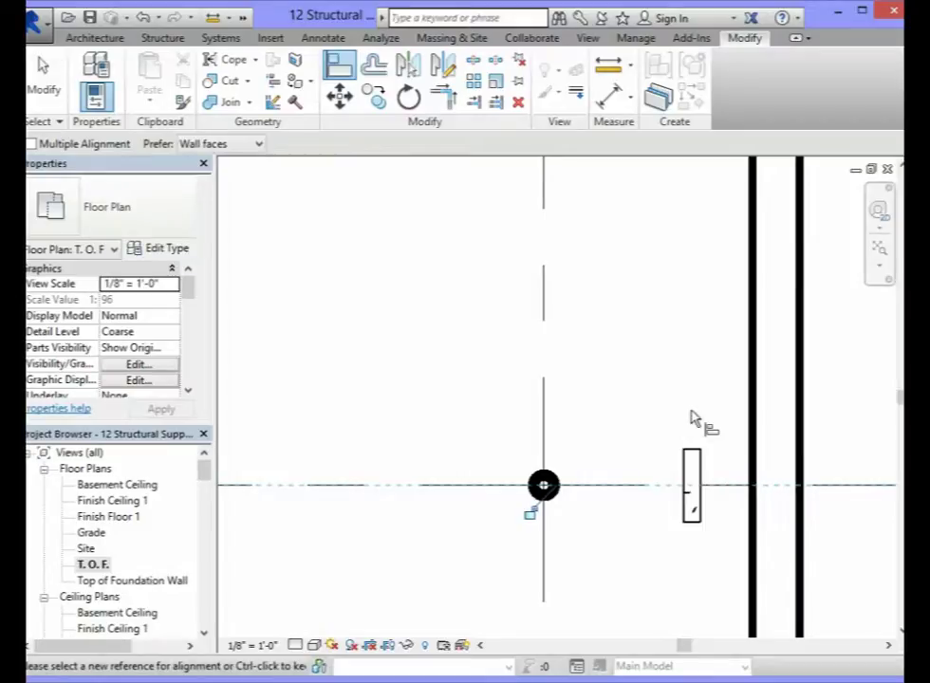
click(529, 513)
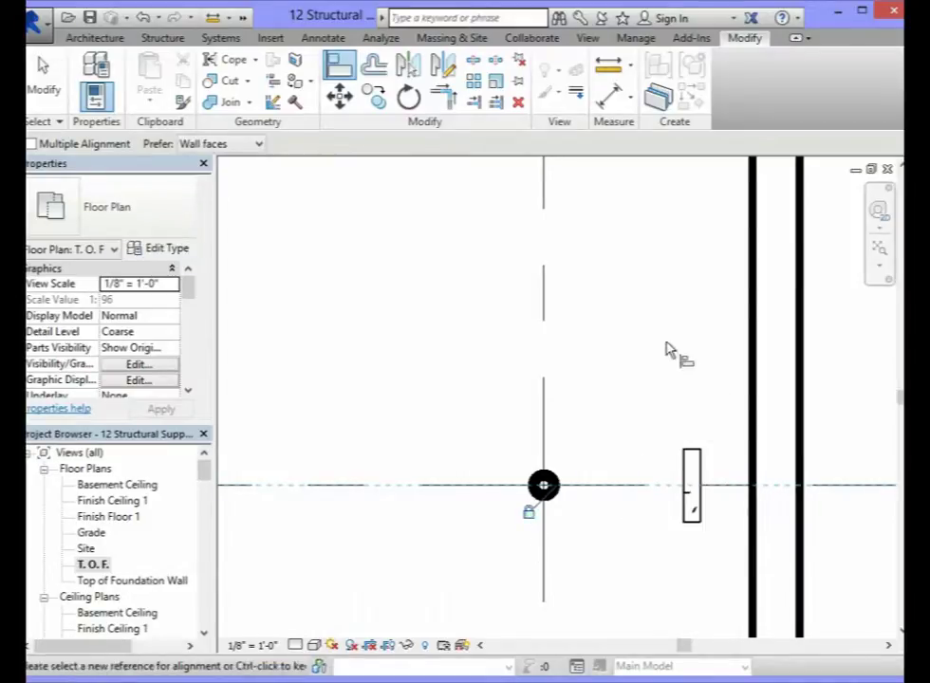
Step: Align the wall-side face of the 4 x 16 column near grid 4 with the adjacent end wall's inner face, lock it, and end Align
click(340, 66)
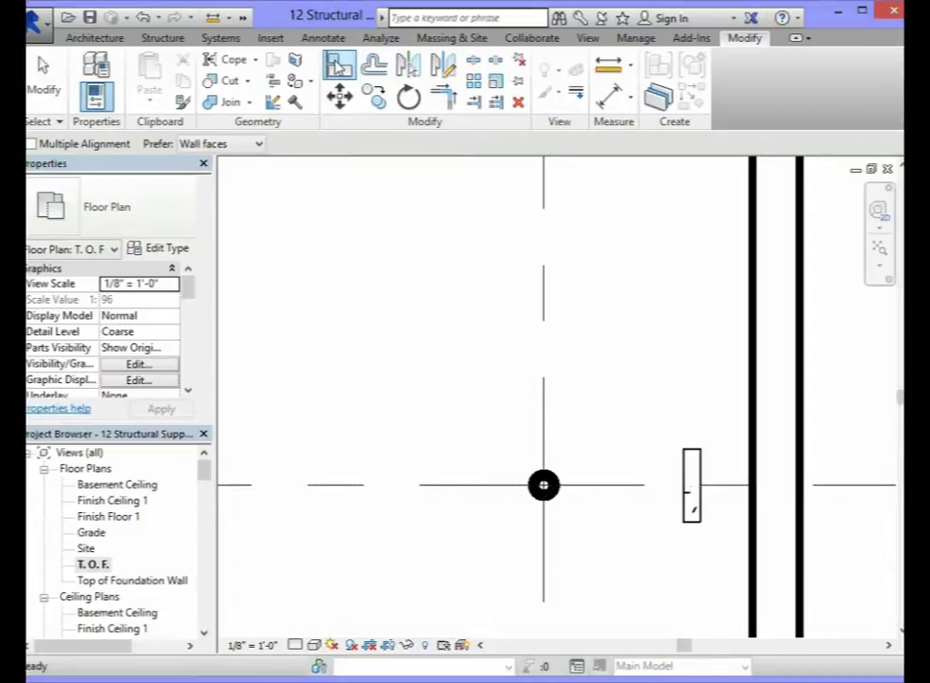
click(751, 406)
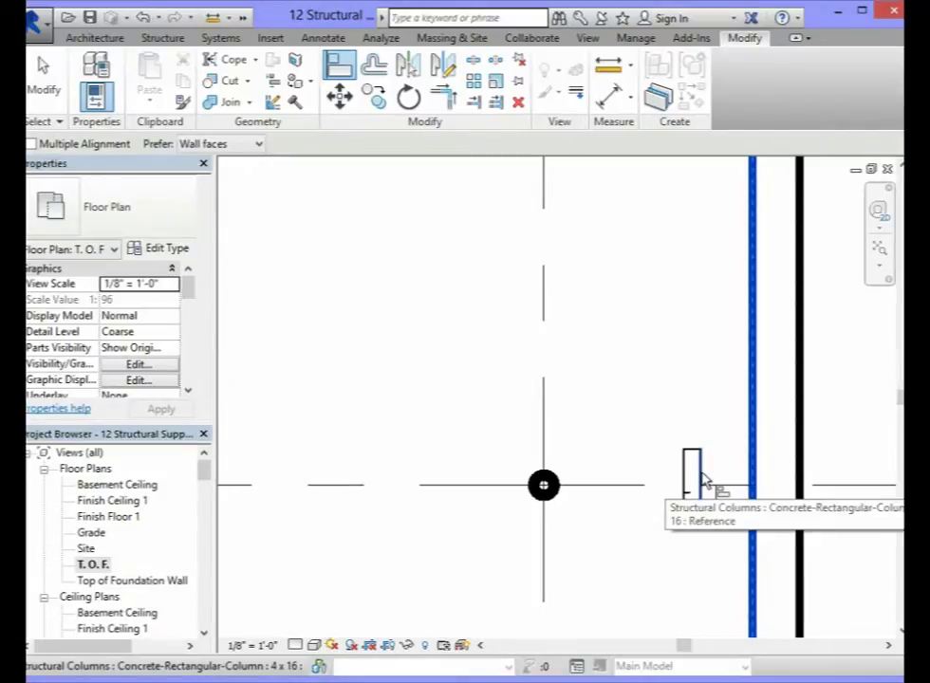
click(705, 481)
click(779, 425)
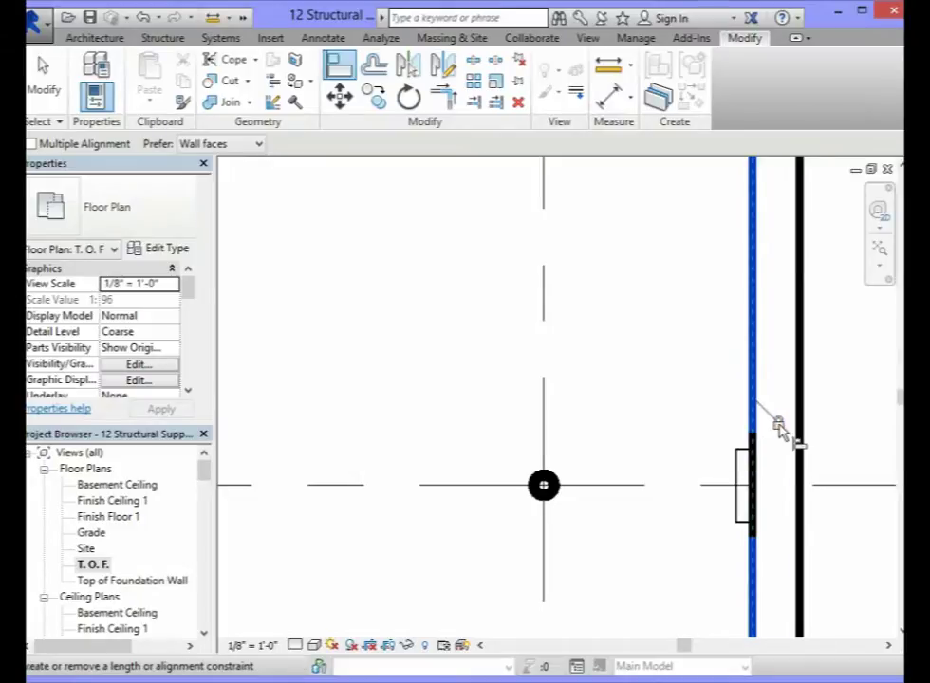
click(42, 85)
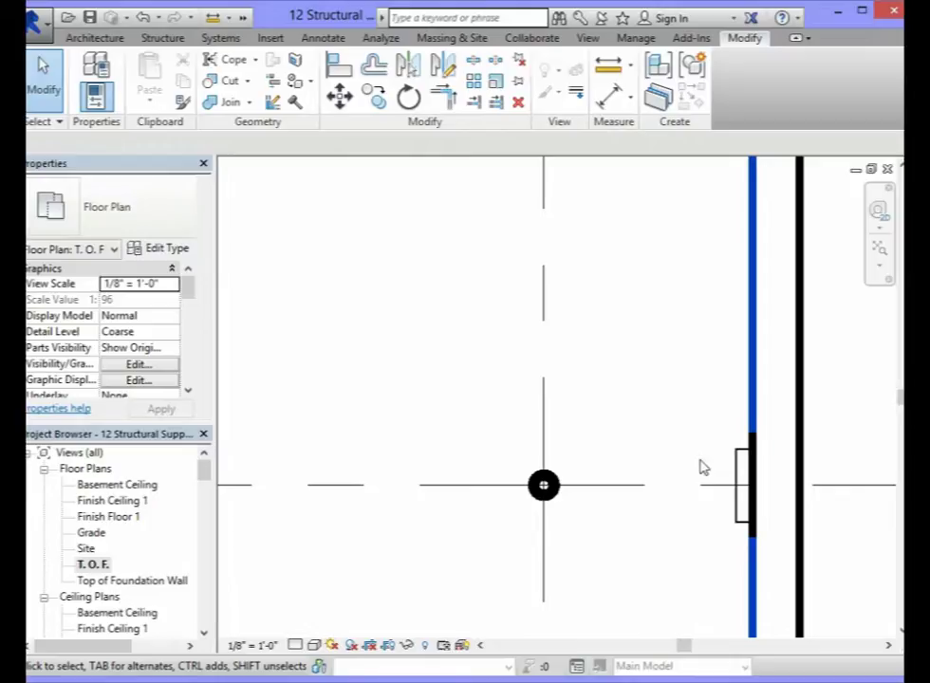
Step: For the 4 x 16 column near grid 4, set the Top Level to Basement Ceiling and the Base Offset to 0
scroll(705, 459, down, 1)
scroll(706, 454, down, 2)
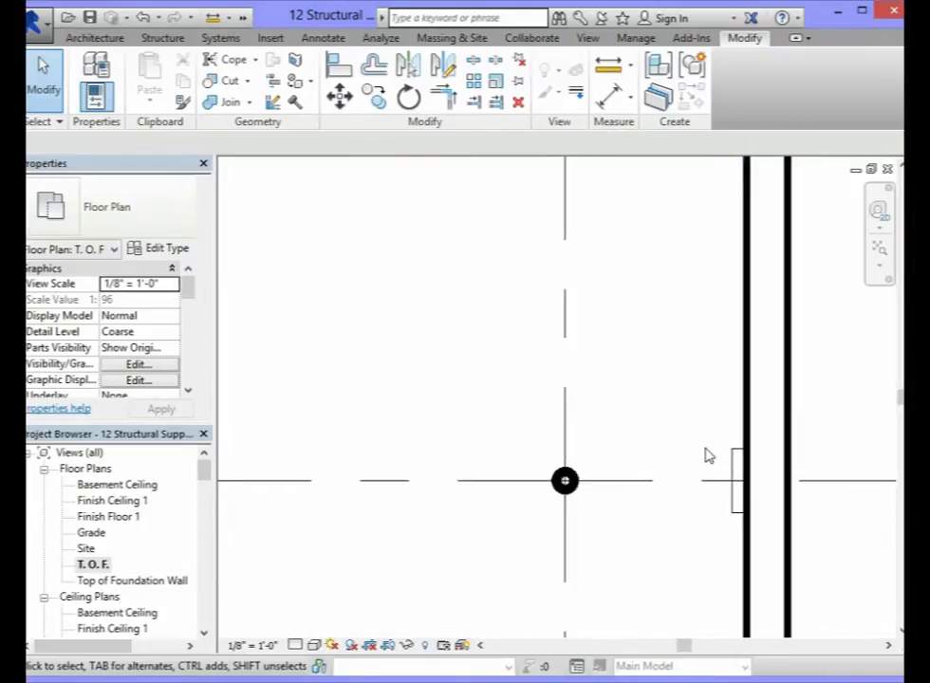
scroll(700, 445, up, 1)
scroll(700, 447, up, 2)
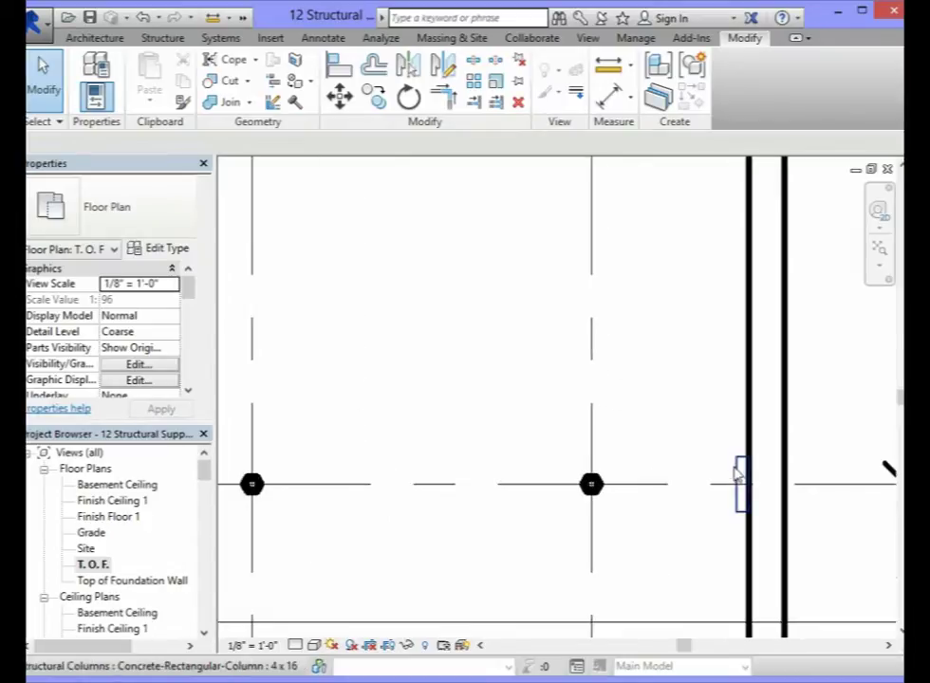
click(742, 479)
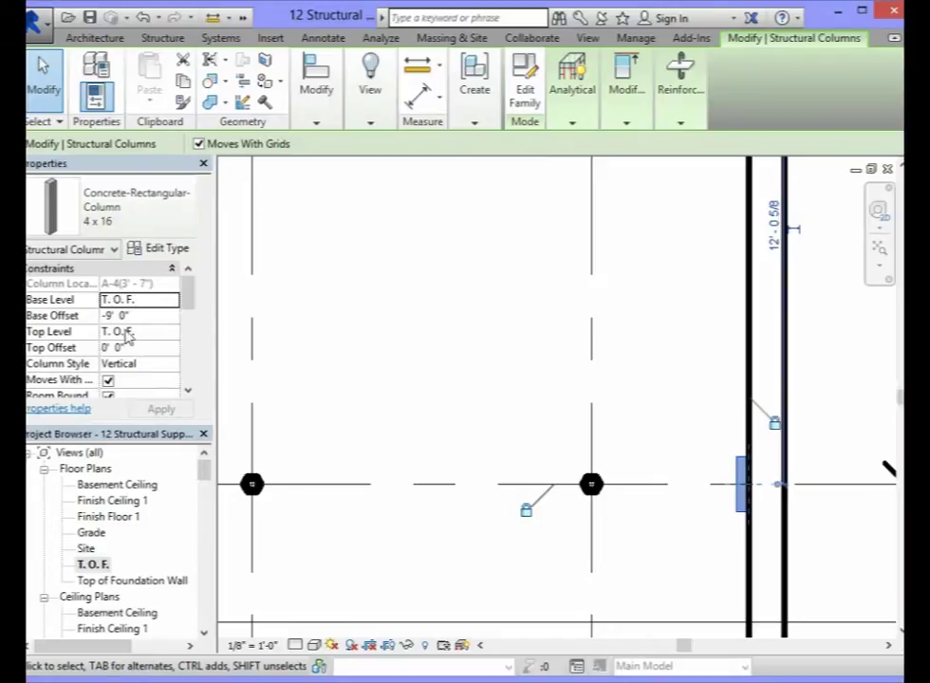
click(172, 334)
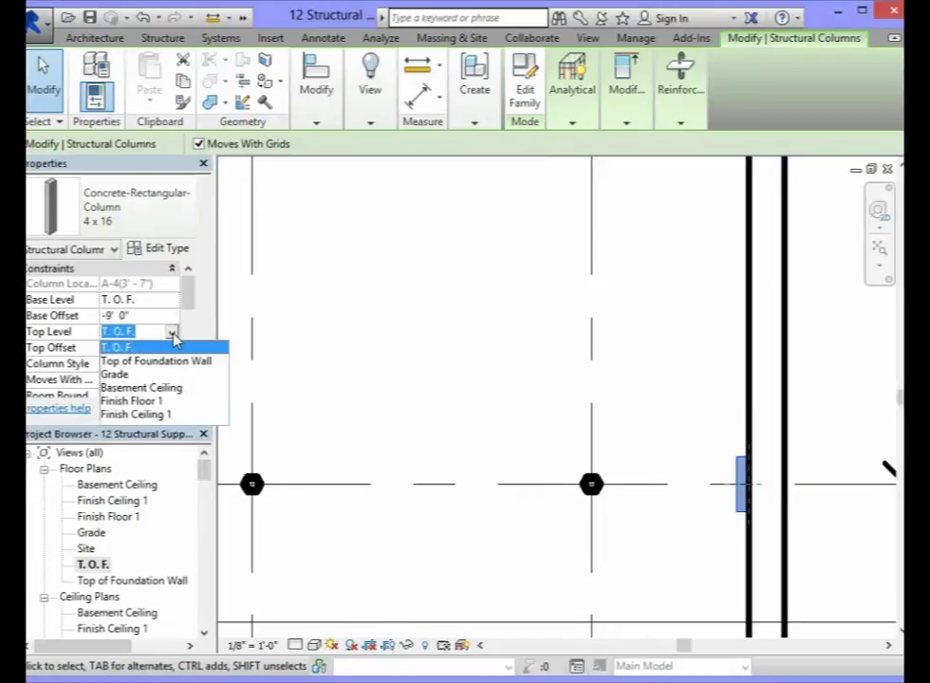
click(141, 388)
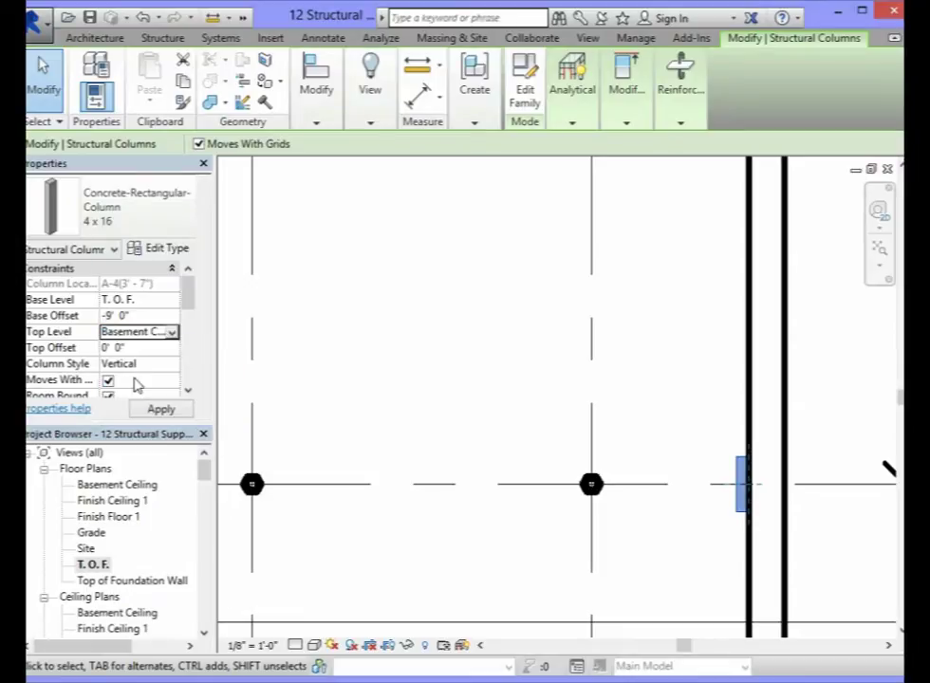
click(139, 319)
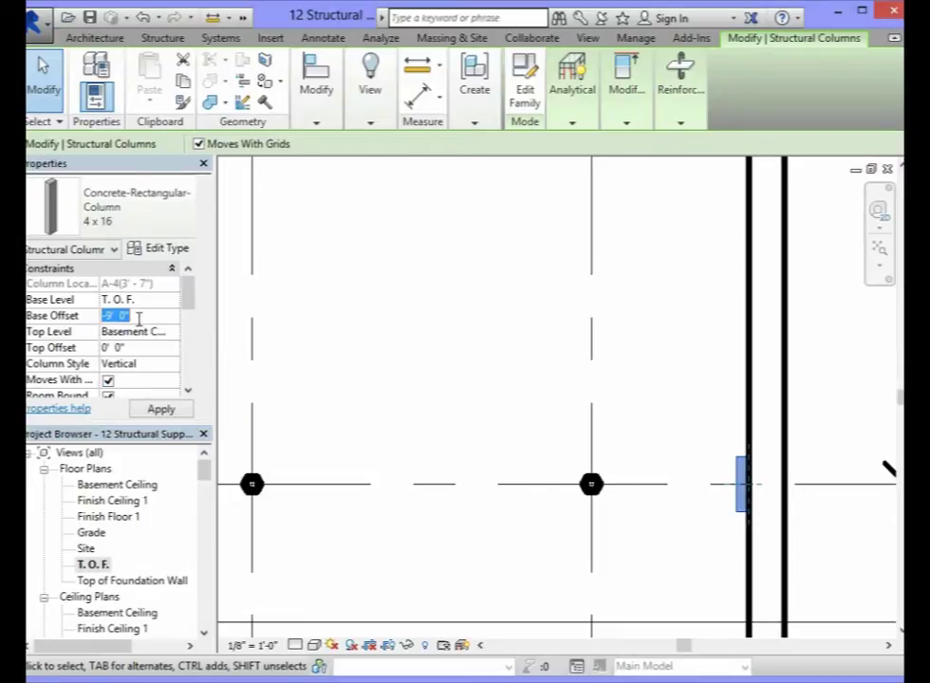
text(0)
key(Return)
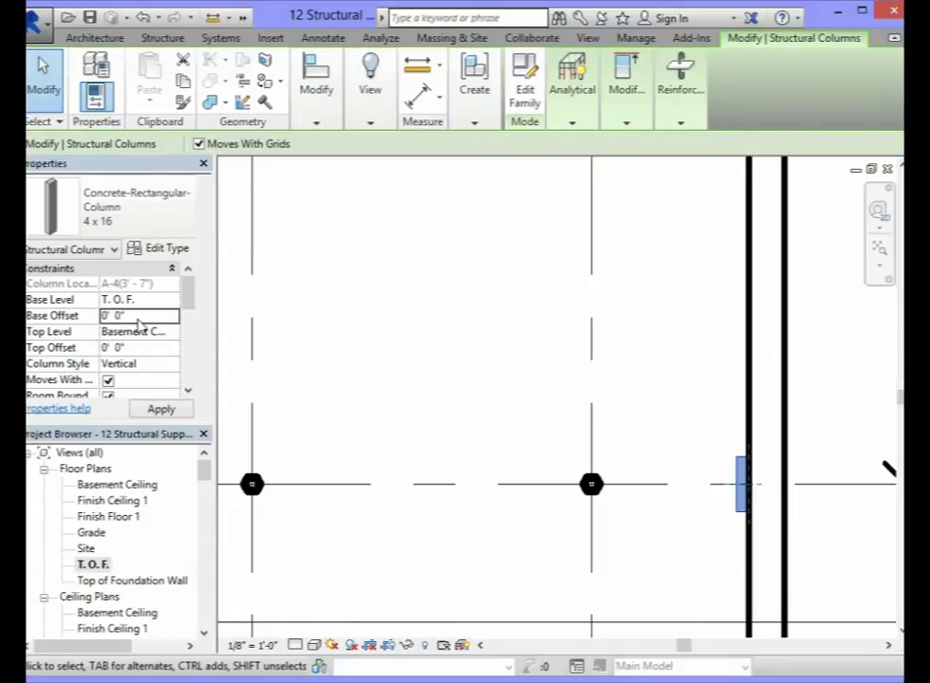
Step: Set the Top Offset of the 4 x 16 column near grid 4 to -9 1/4" and apply the constraint changes
click(132, 347)
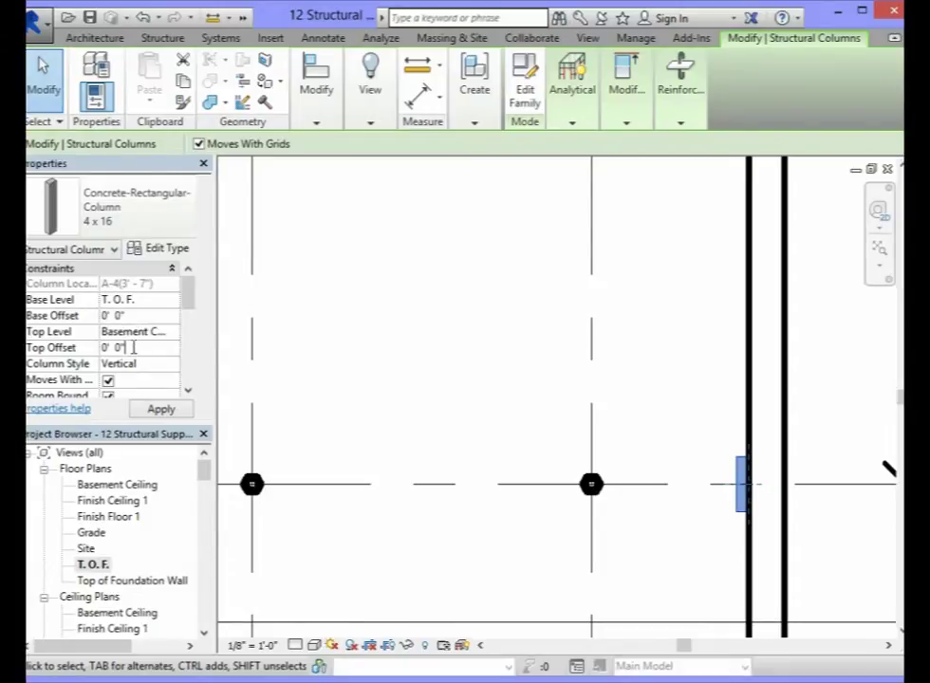
click(88, 348)
text(-)
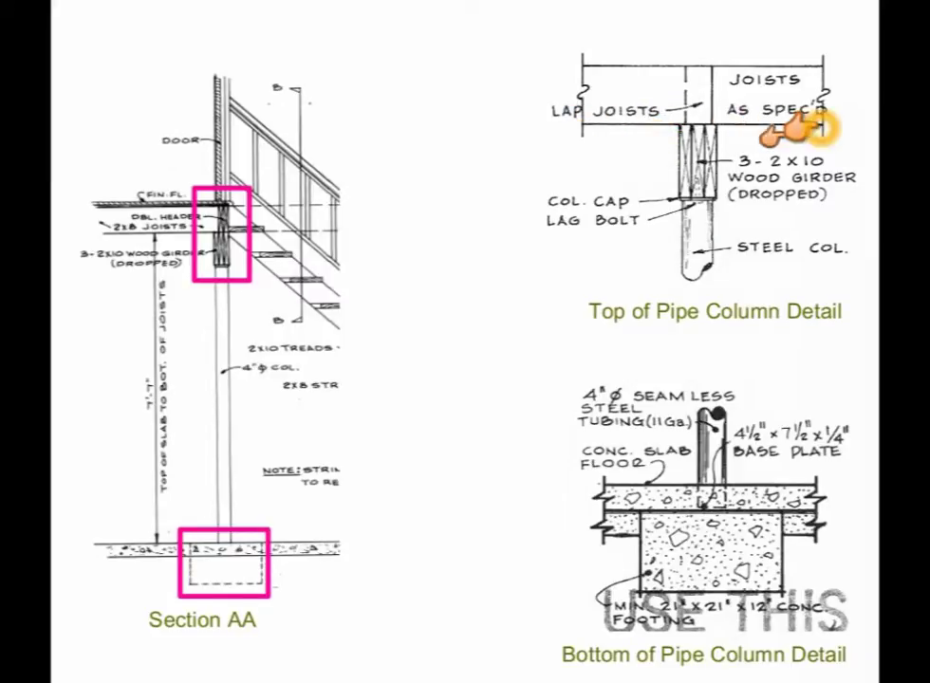
click(667, 201)
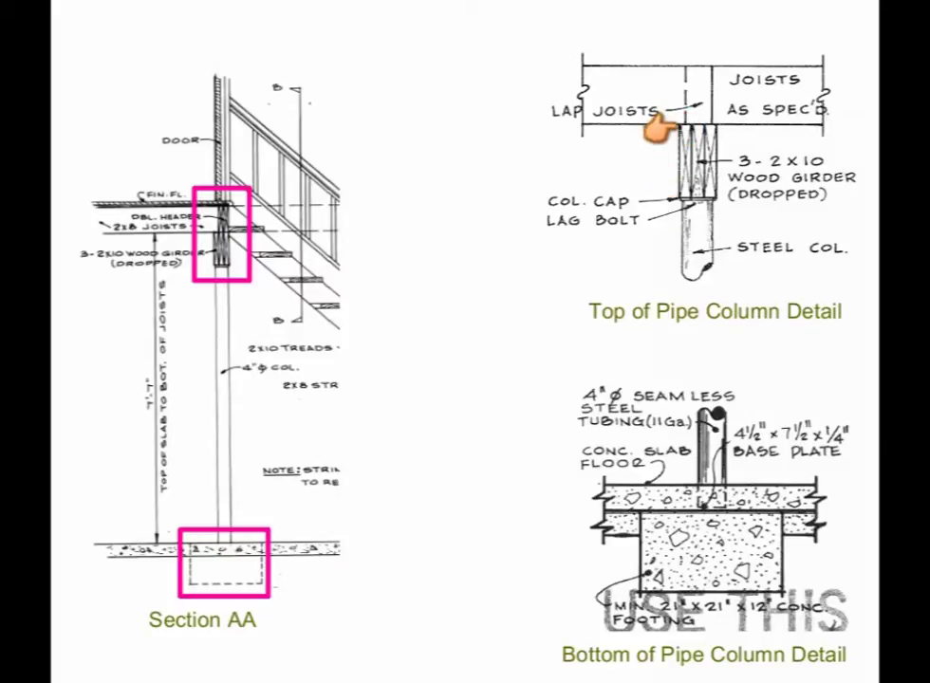
click(677, 197)
click(676, 131)
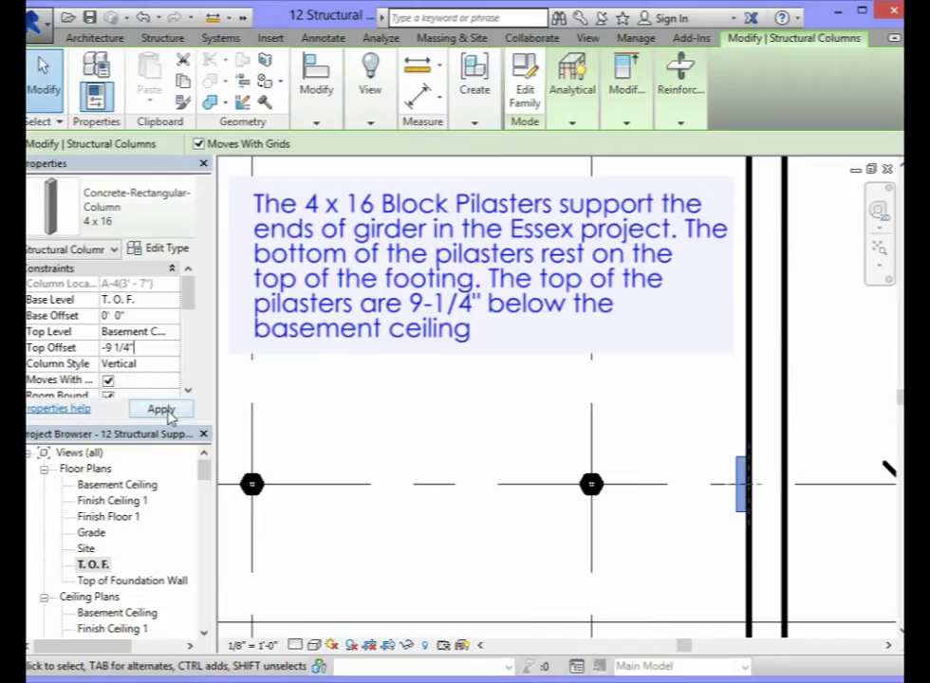
click(161, 409)
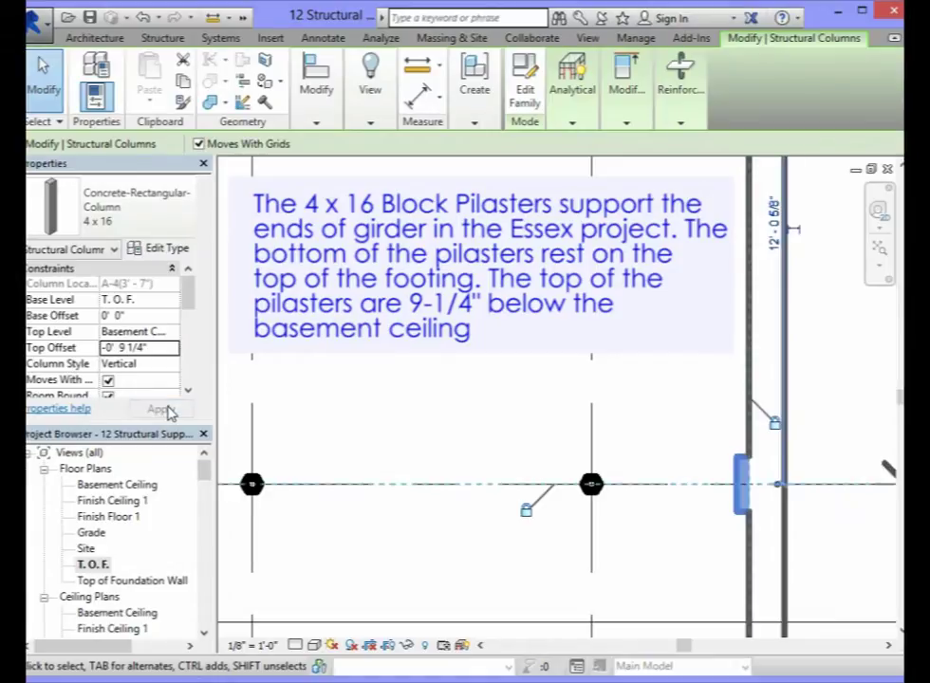
Step: For the 4 x 16 column on the end wall near grid 1, set the Top Level to Basement Ceiling and the Base Offset to 0
scroll(498, 486, down, 5)
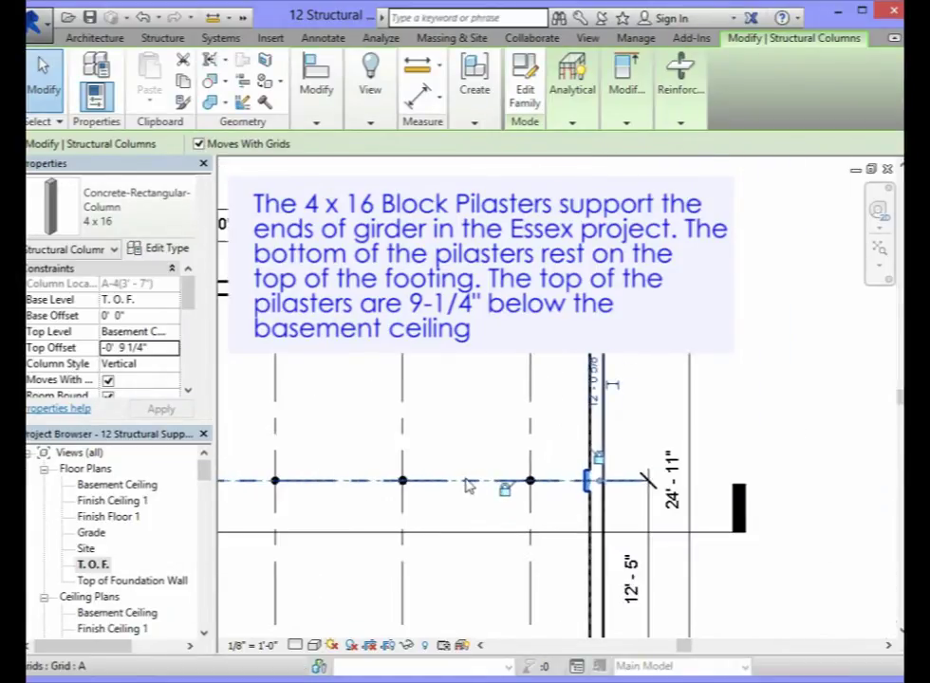
scroll(353, 509, down, 3)
scroll(275, 465, up, 3)
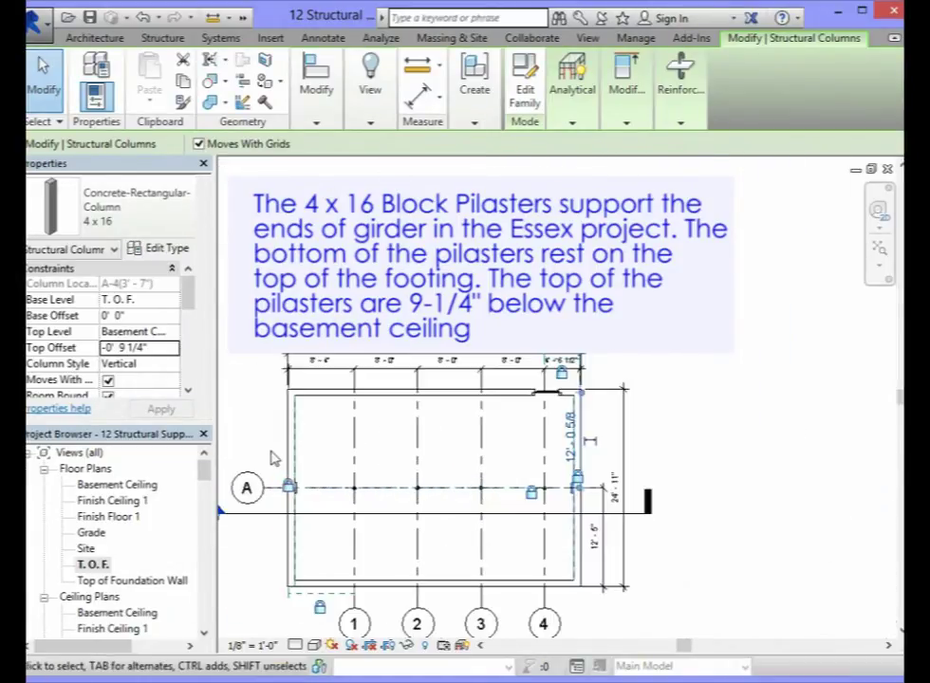
click(273, 459)
scroll(296, 496, up, 6)
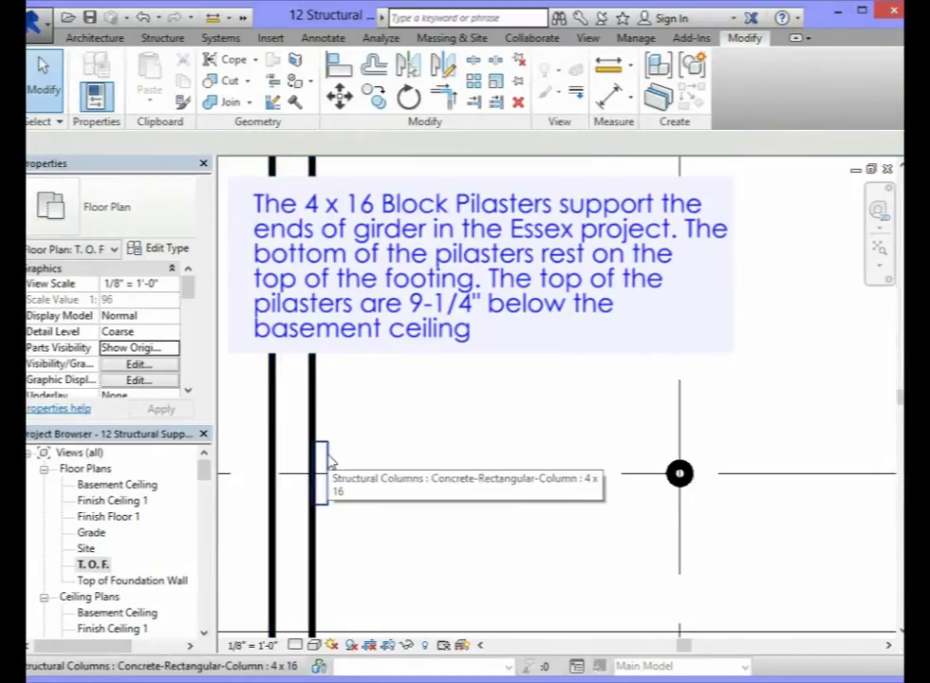
click(323, 465)
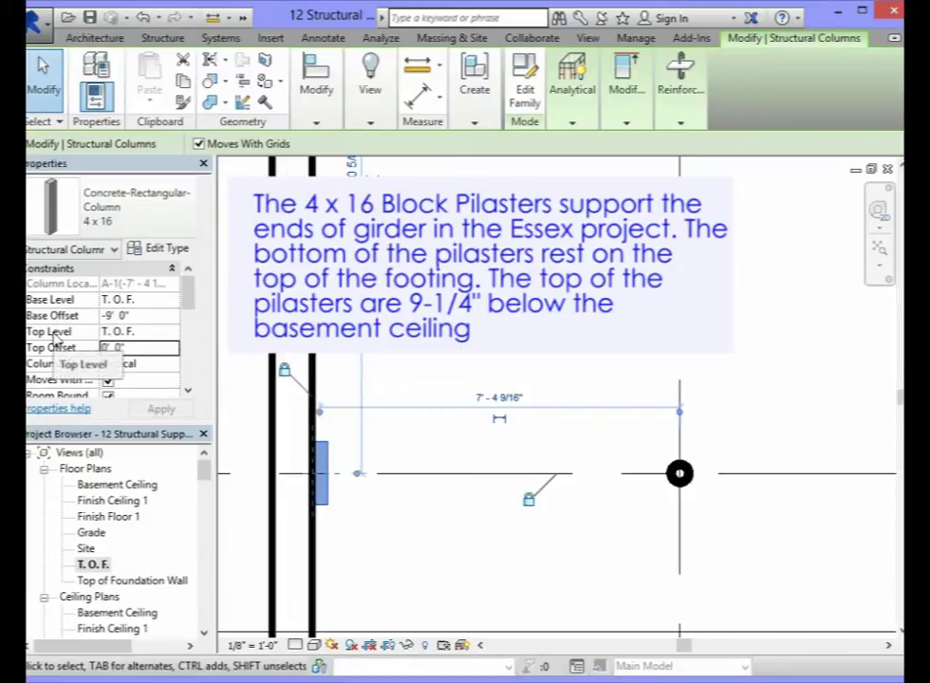
click(173, 336)
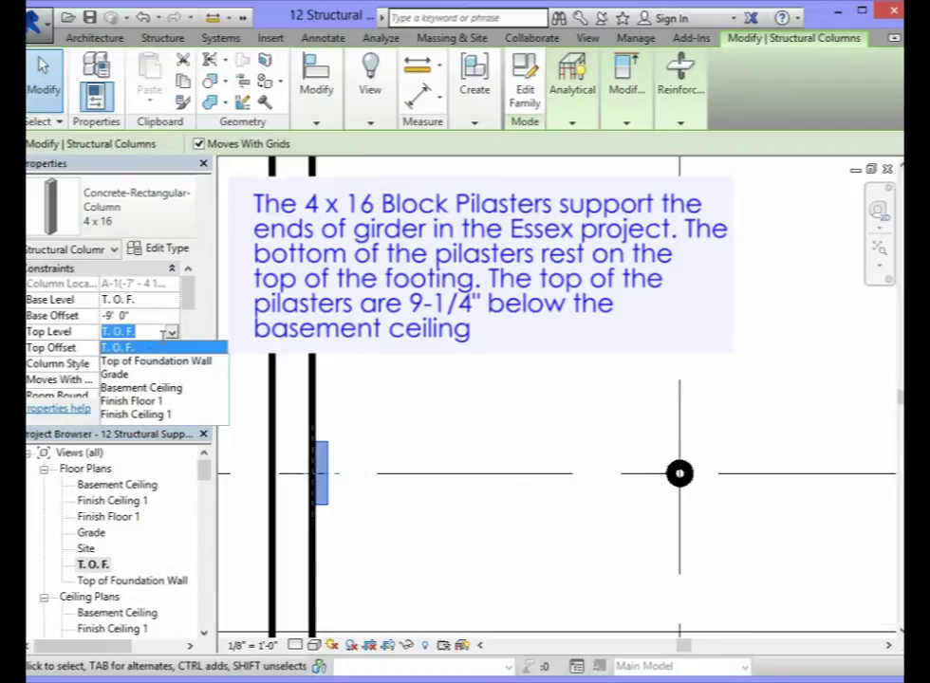
click(137, 389)
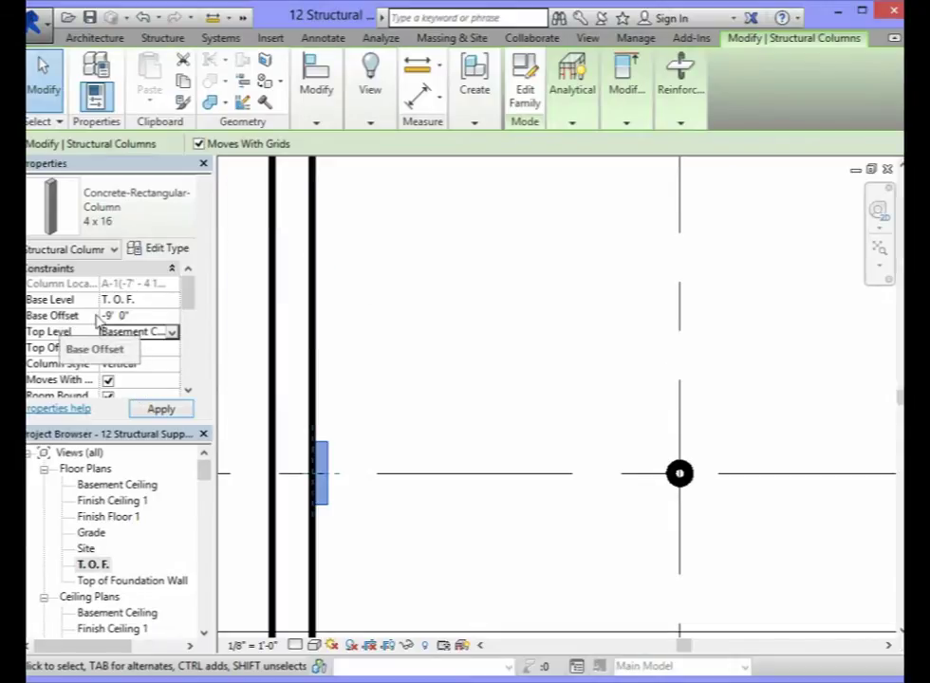
click(143, 317)
text(0)
key(Return)
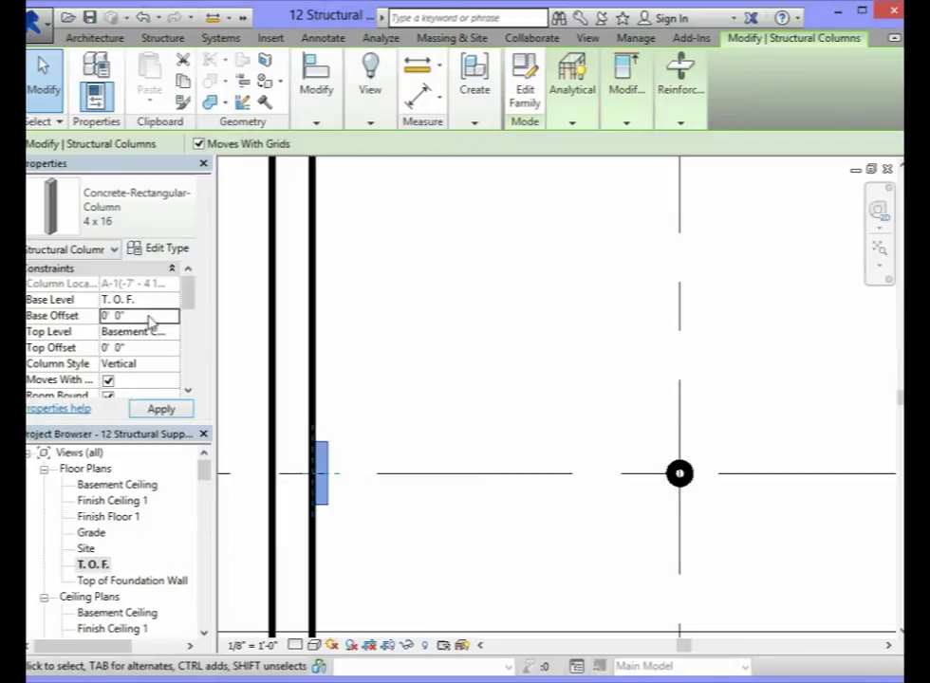
Step: Set the Top Offset of the 4 x 16 column near grid 1 to -9 1/4", apply the constraint changes, and deselect the column
click(135, 348)
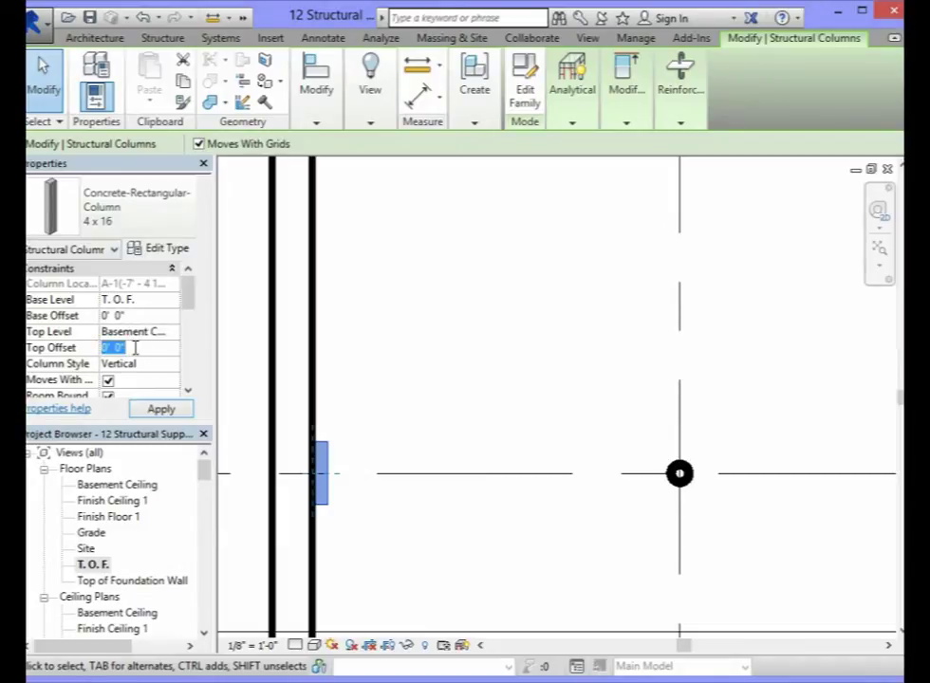
text(-9 1/4)
key(Return)
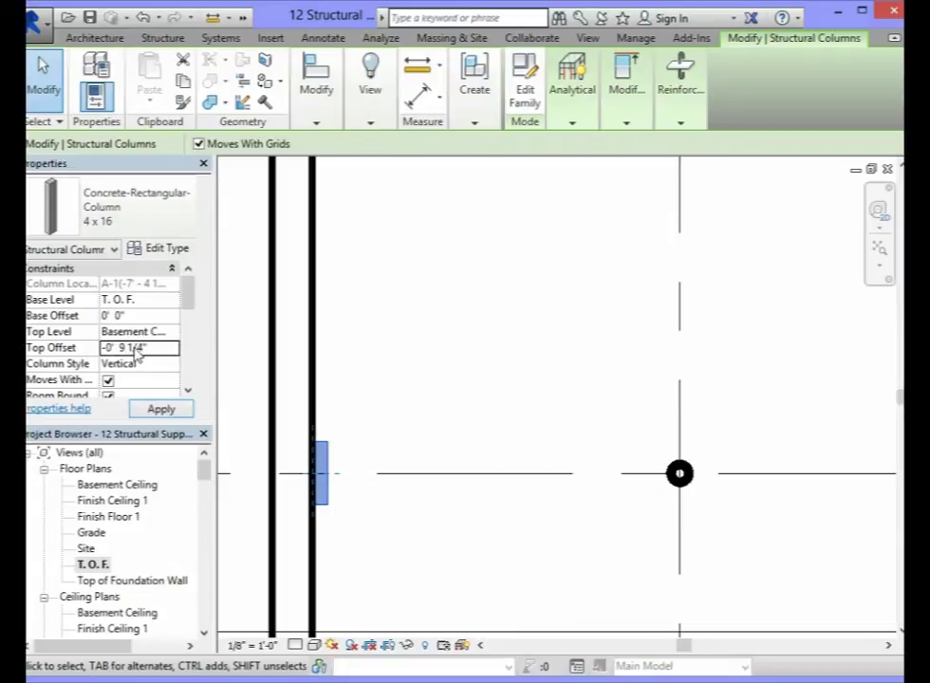
click(167, 411)
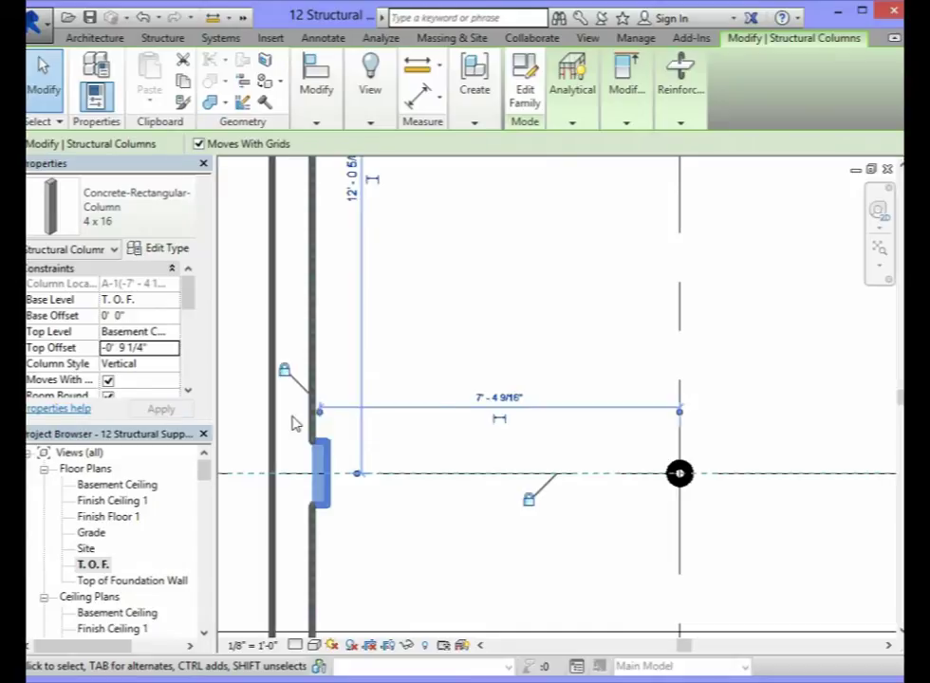
key(Escape)
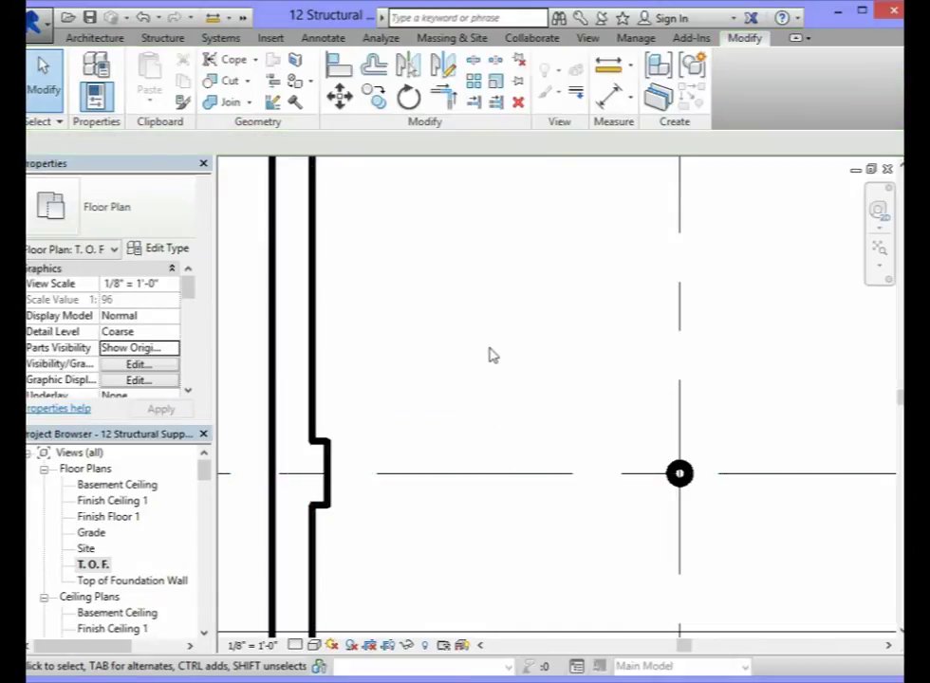
scroll(493, 355, down, 5)
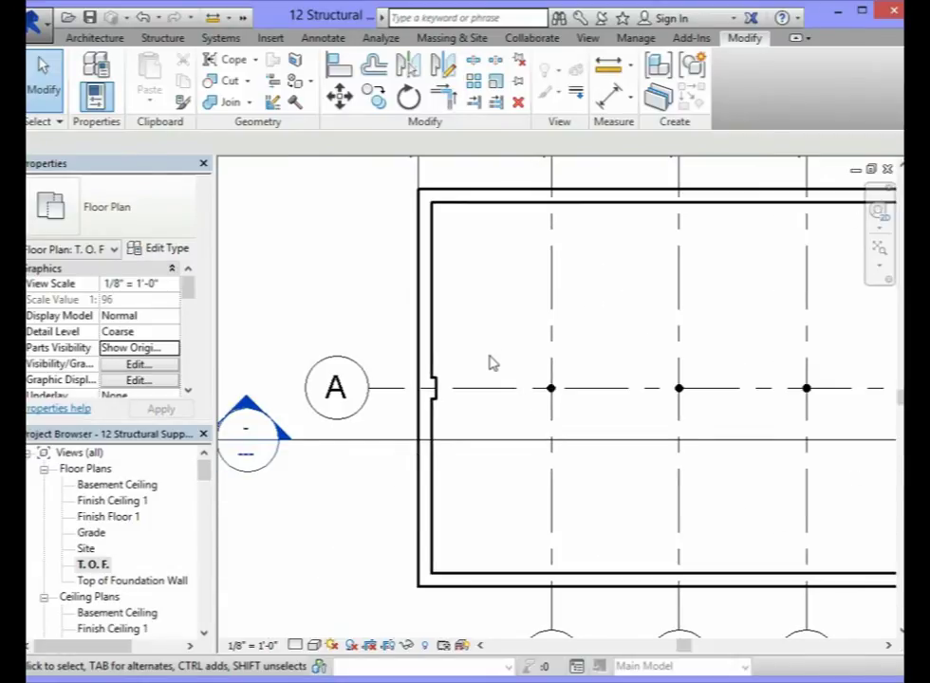
scroll(492, 362, down, 2)
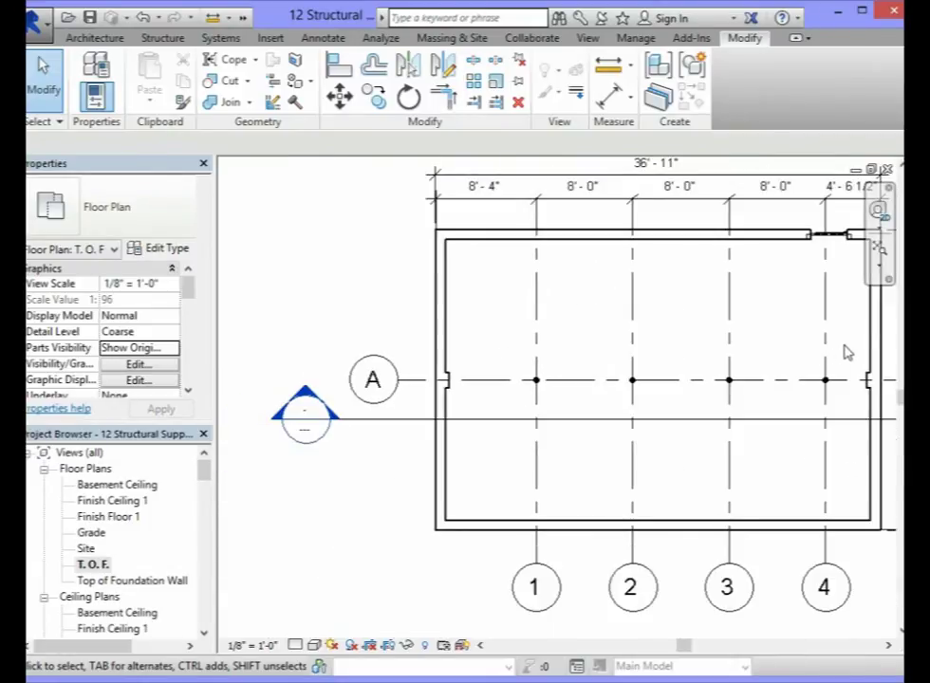
scroll(848, 353, up, 2)
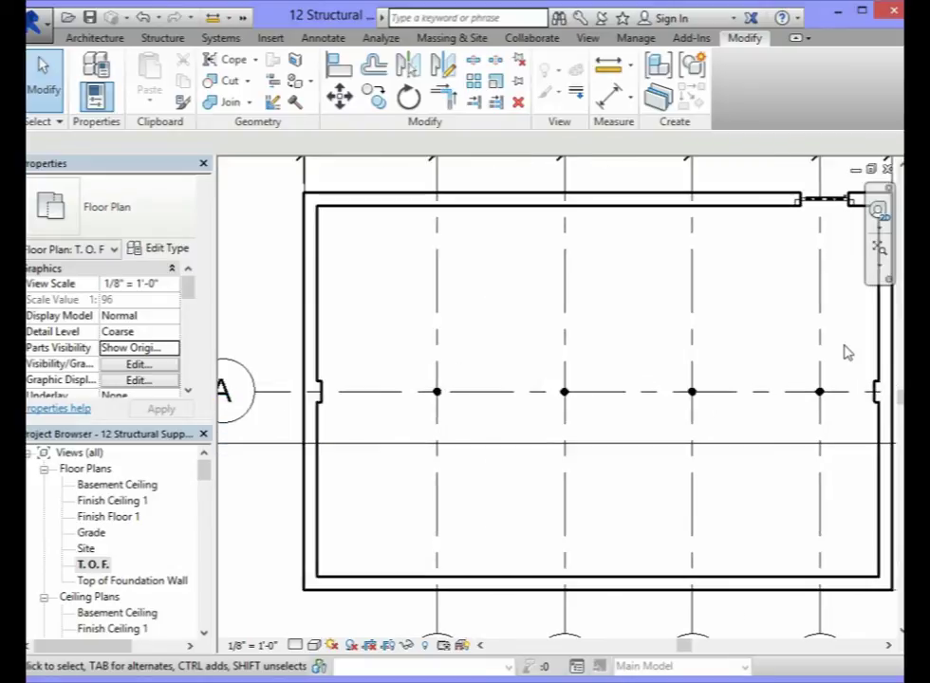